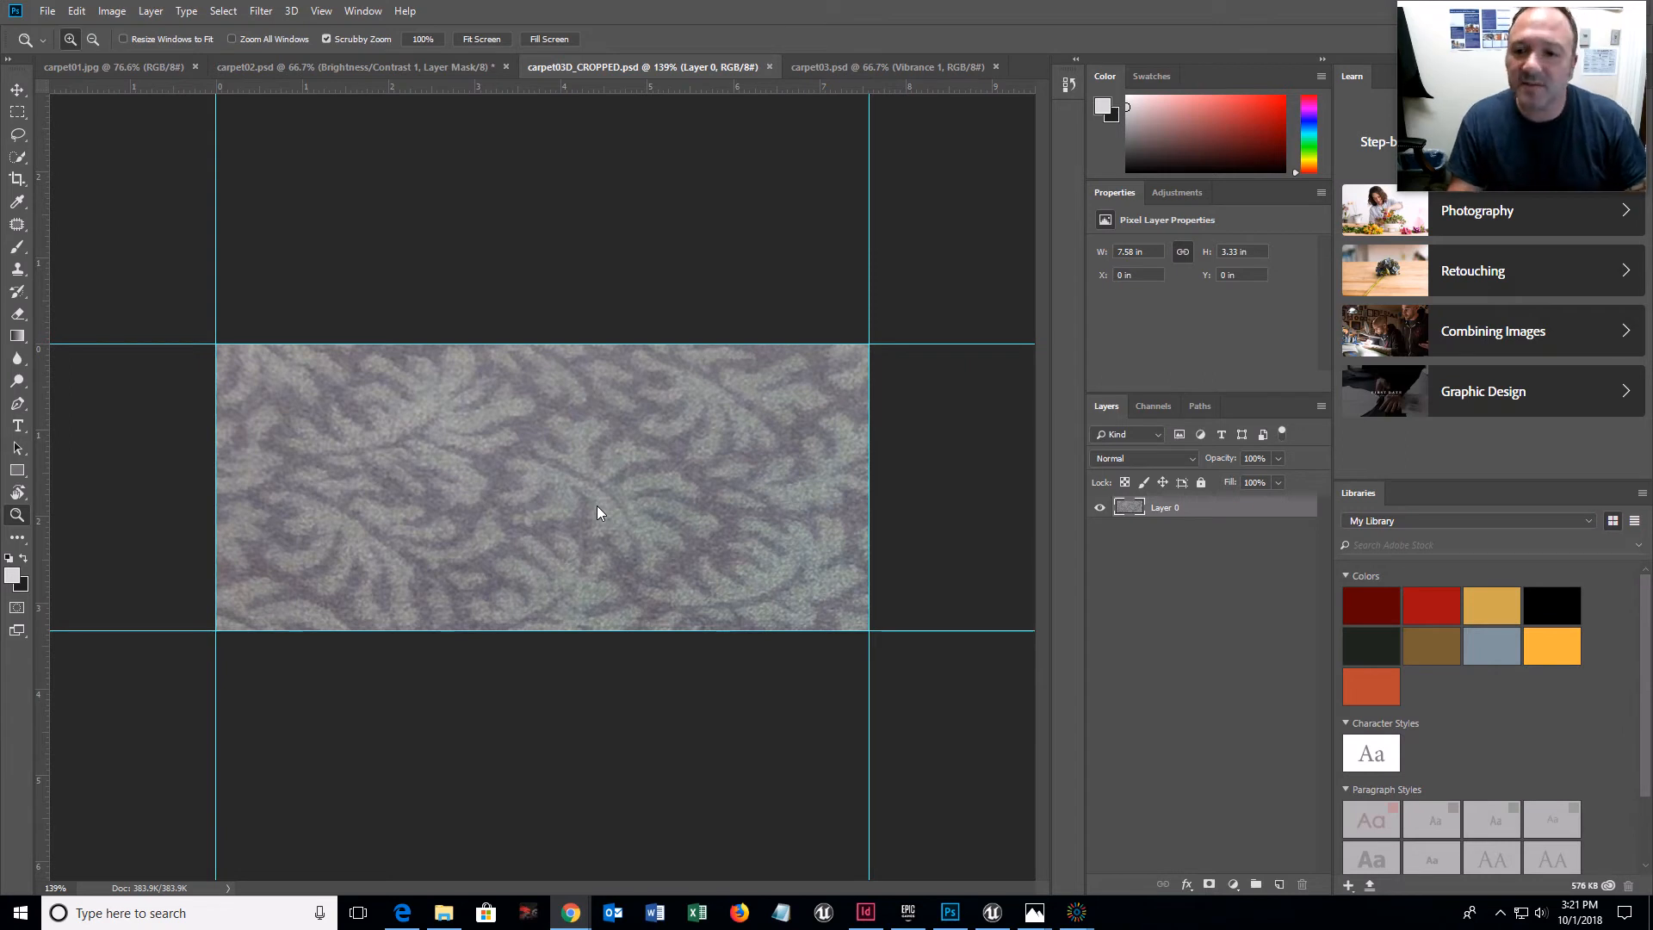
left_click(1172, 194)
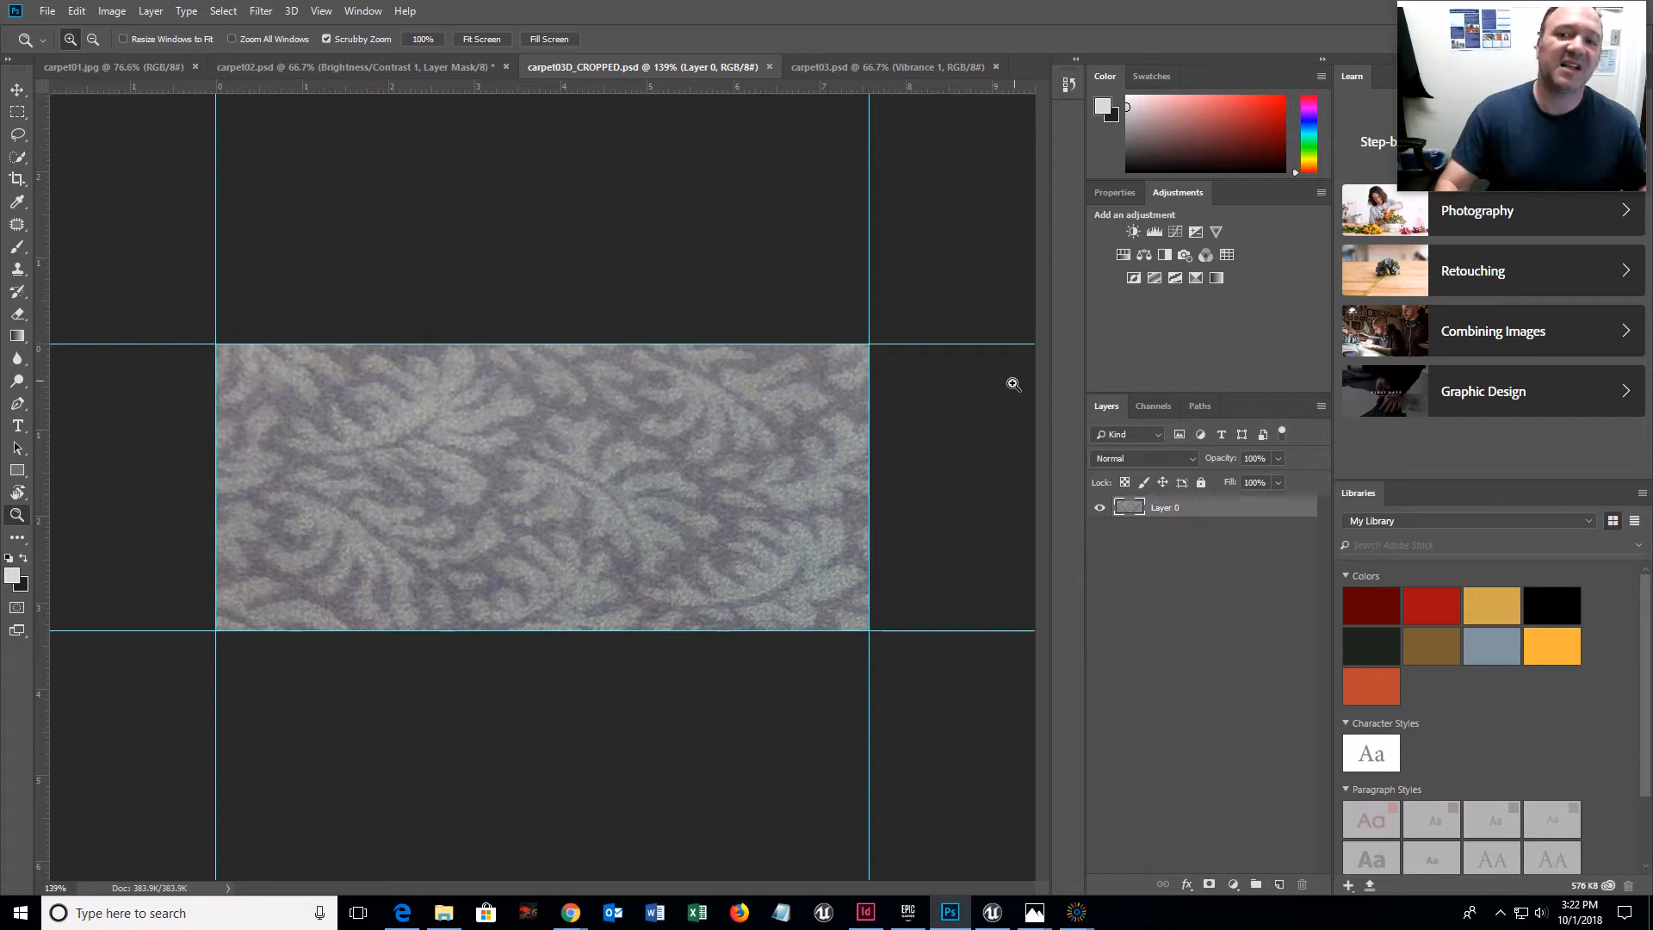
left_click(1173, 231)
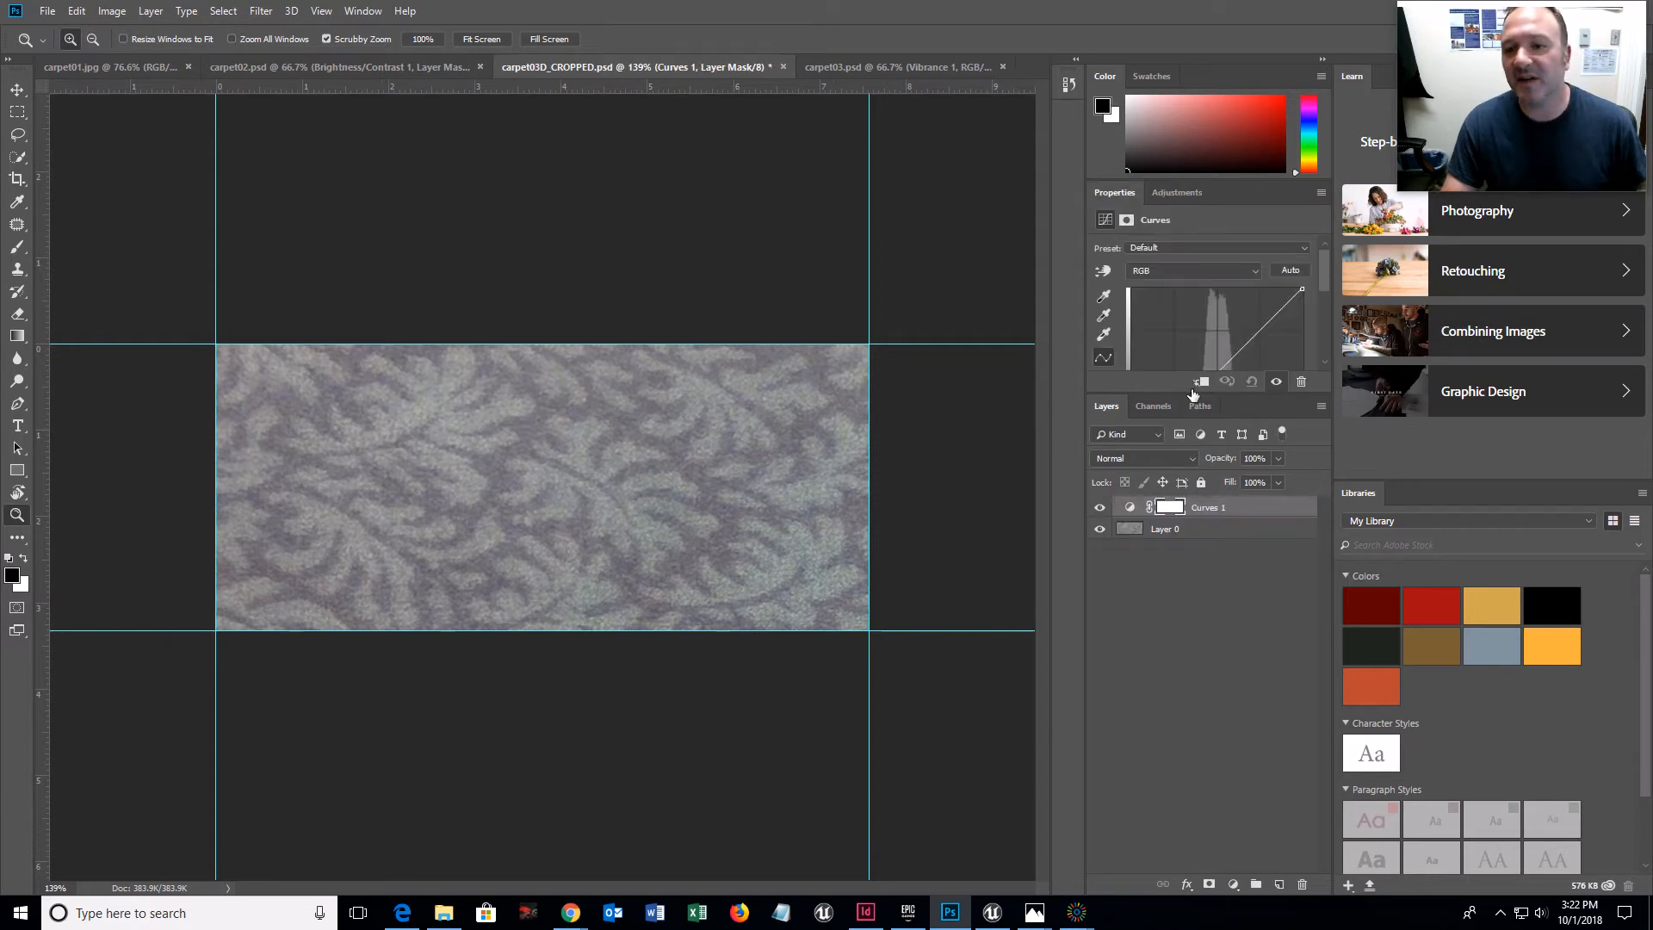
left_click_drag(1187, 392, 1185, 514)
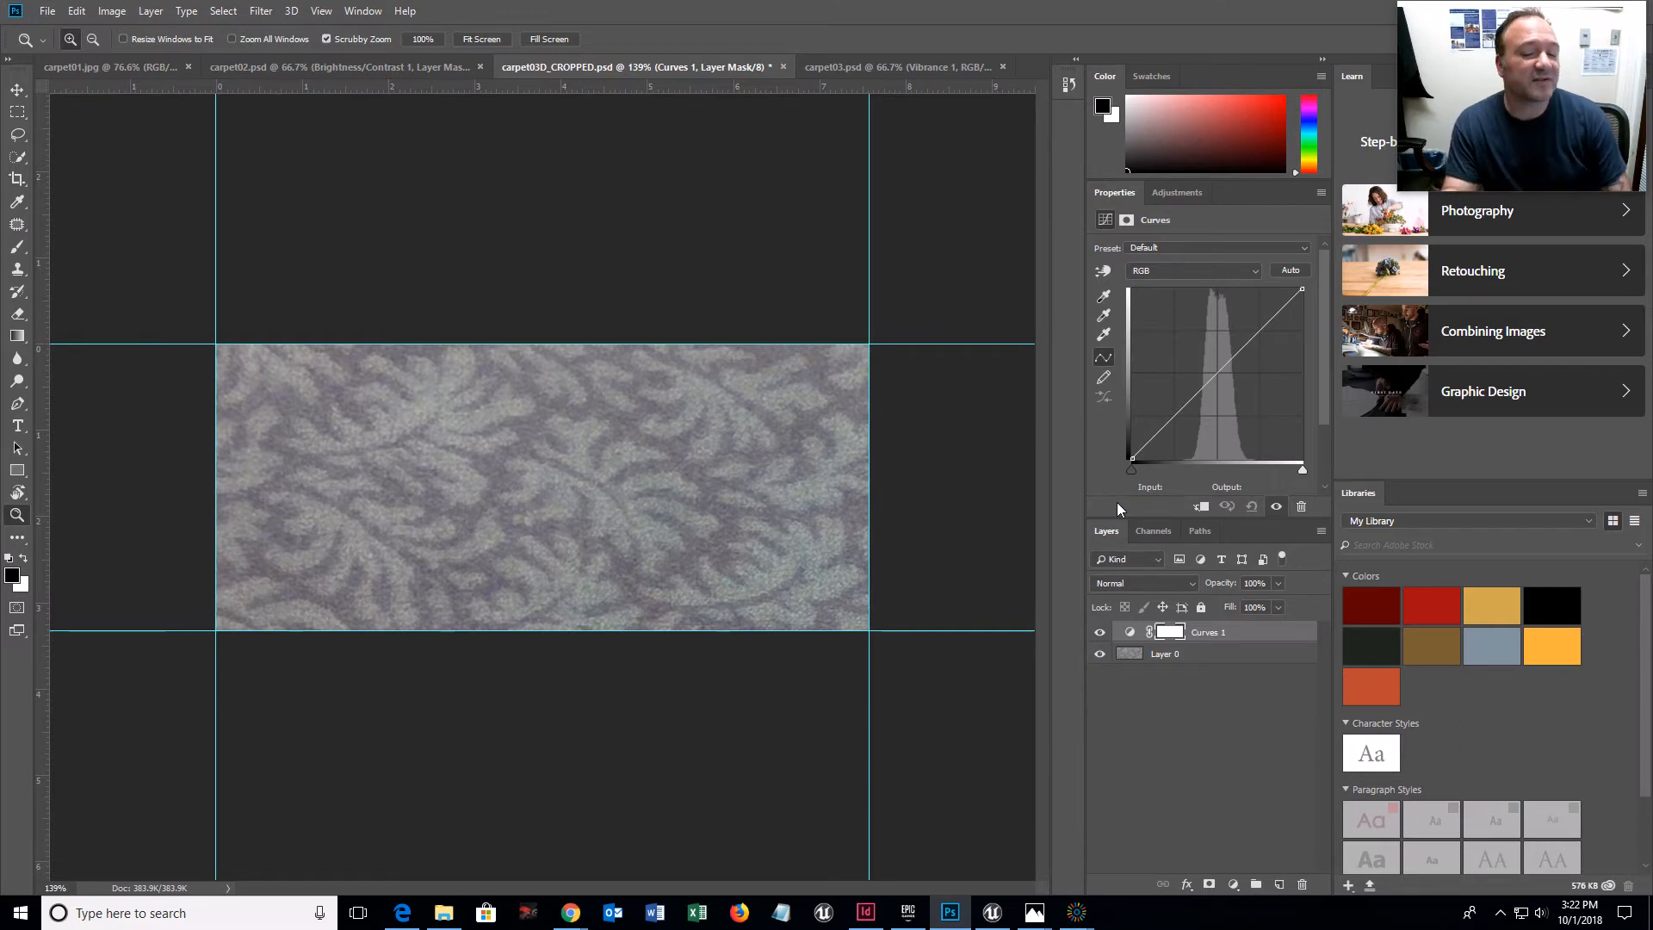
left_click(1252, 270)
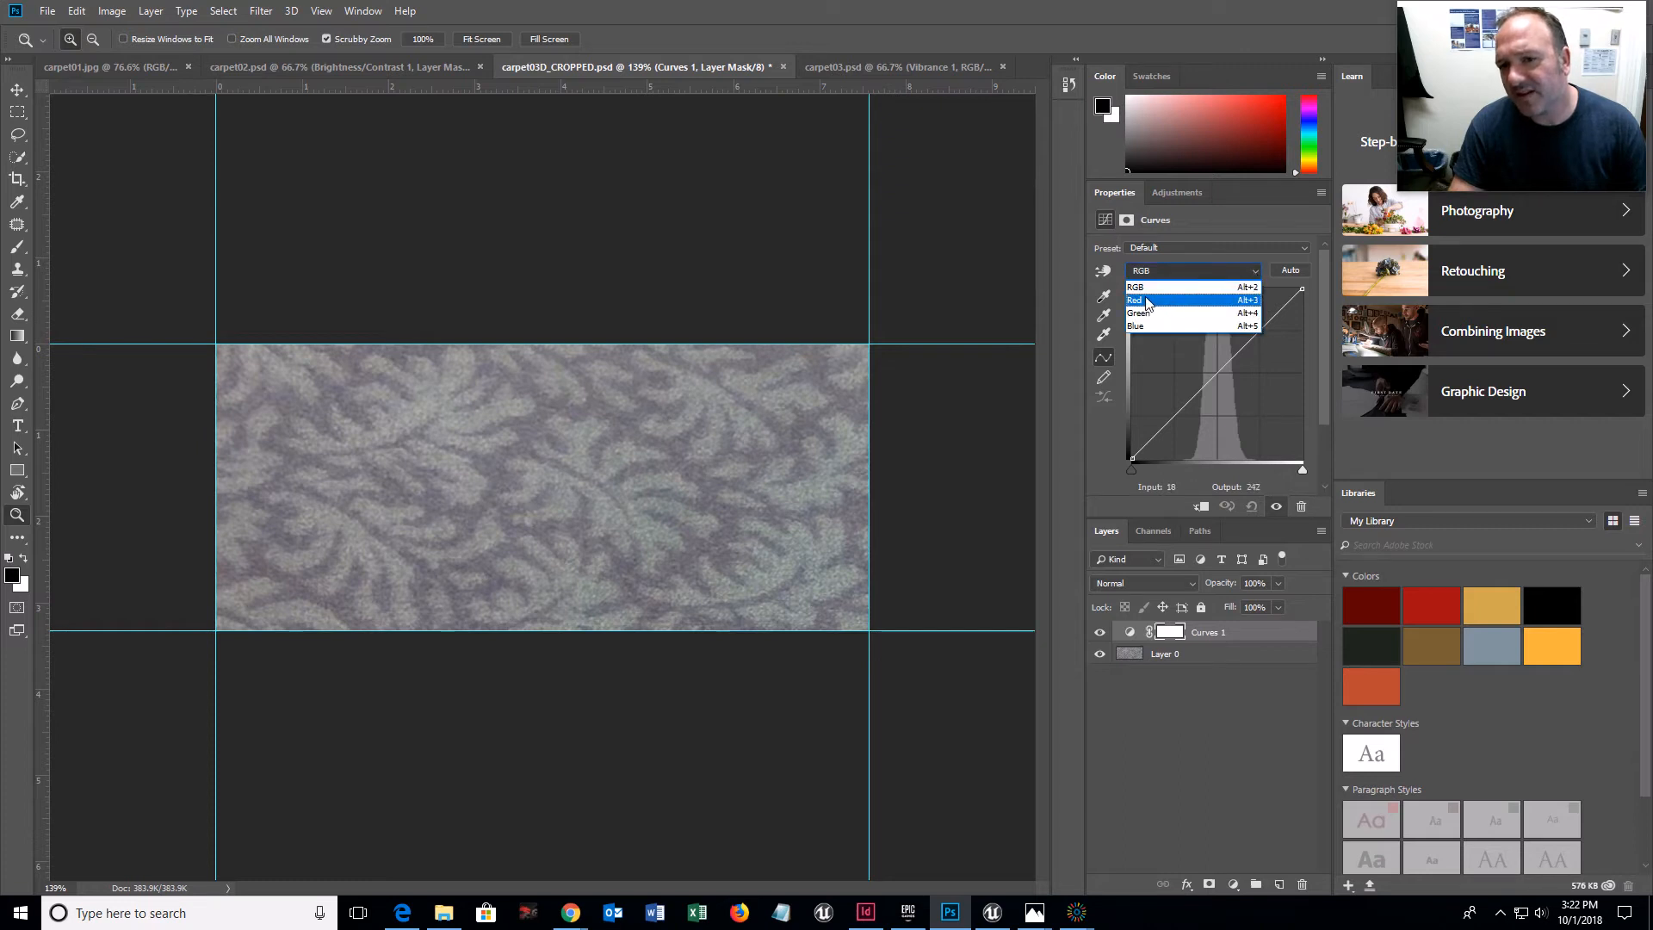
left_click(1195, 263)
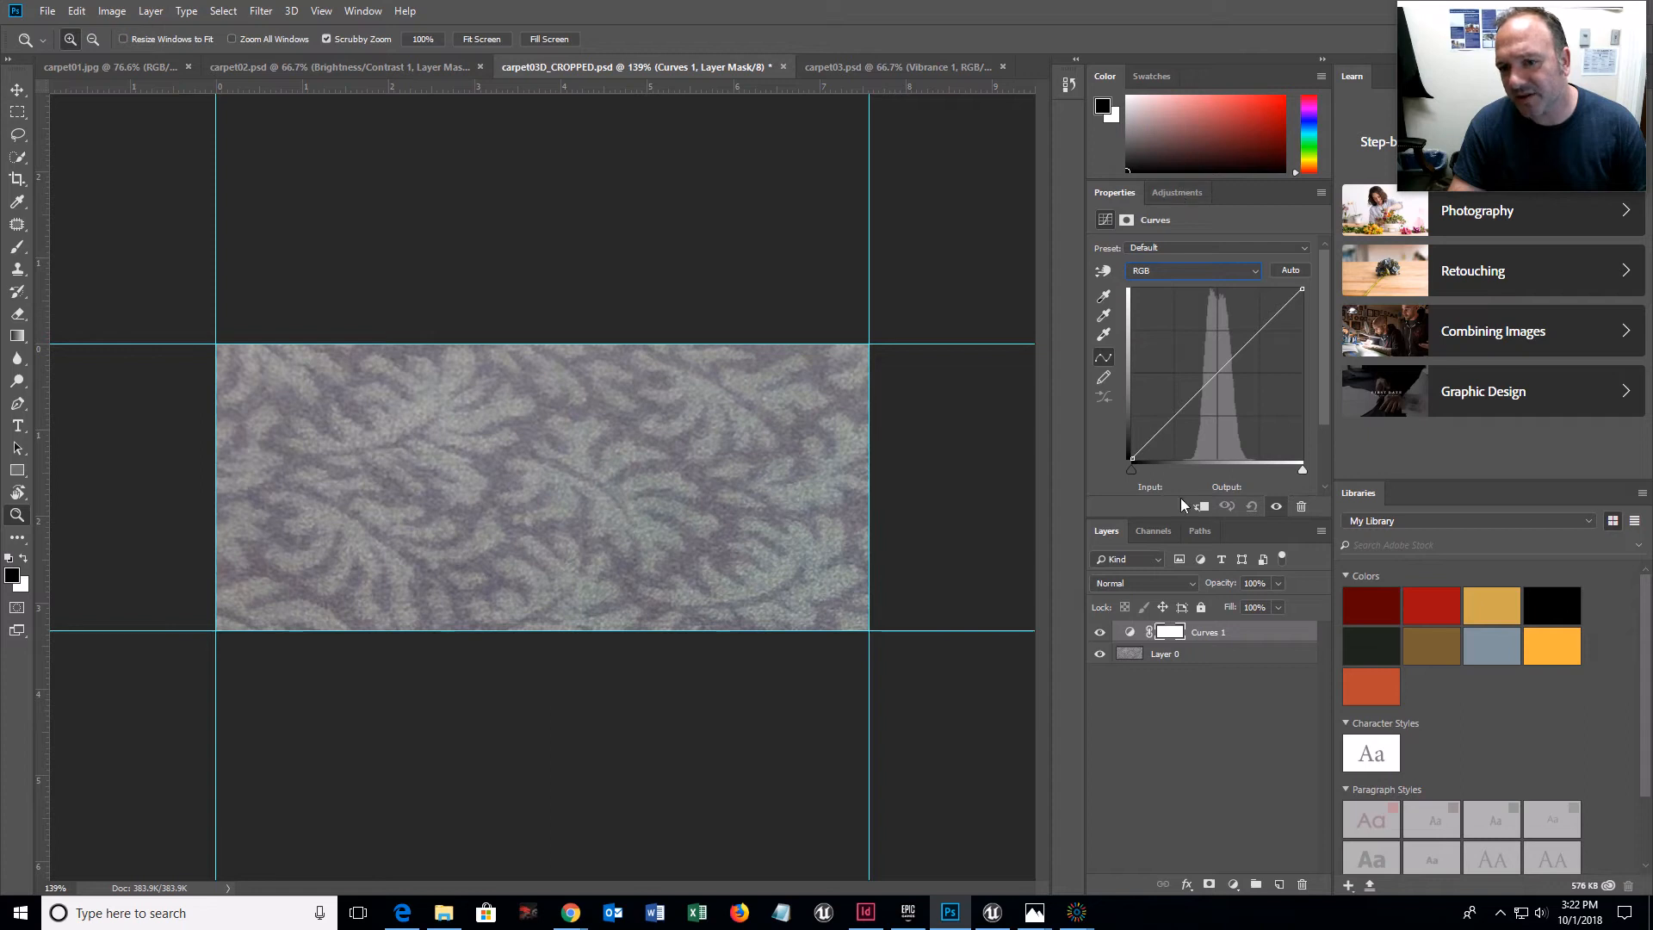
left_click_drag(1219, 642, 1305, 884)
- Add a Levels adjustment layer above the carpet image layer
left_click(1176, 192)
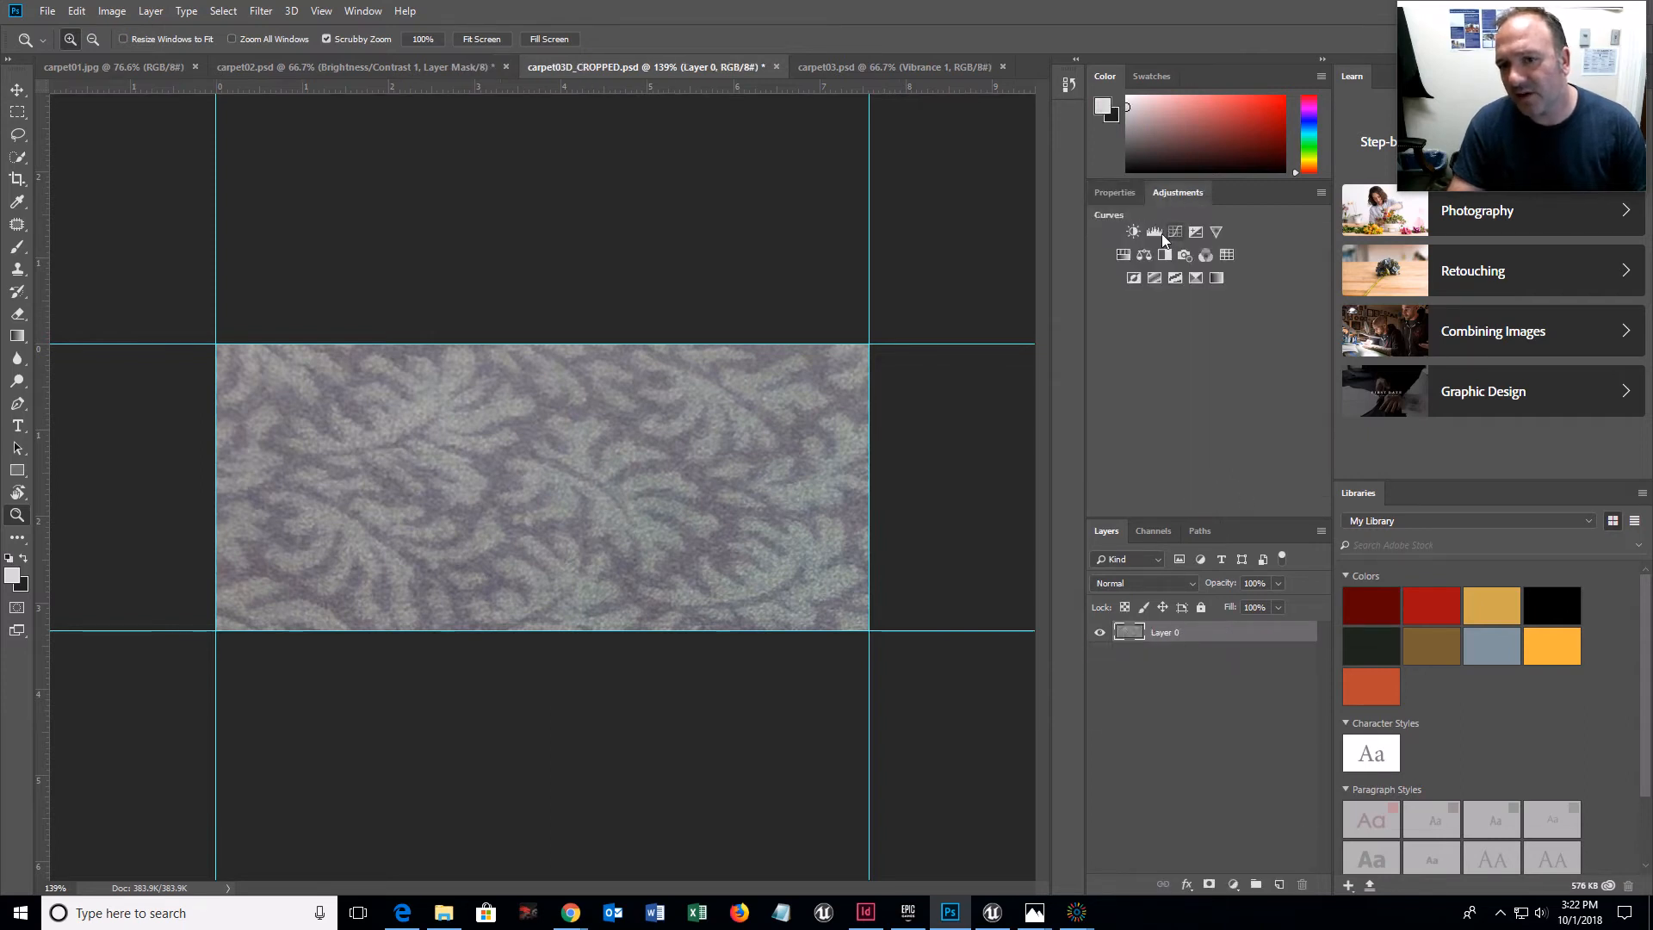
left_click(1153, 233)
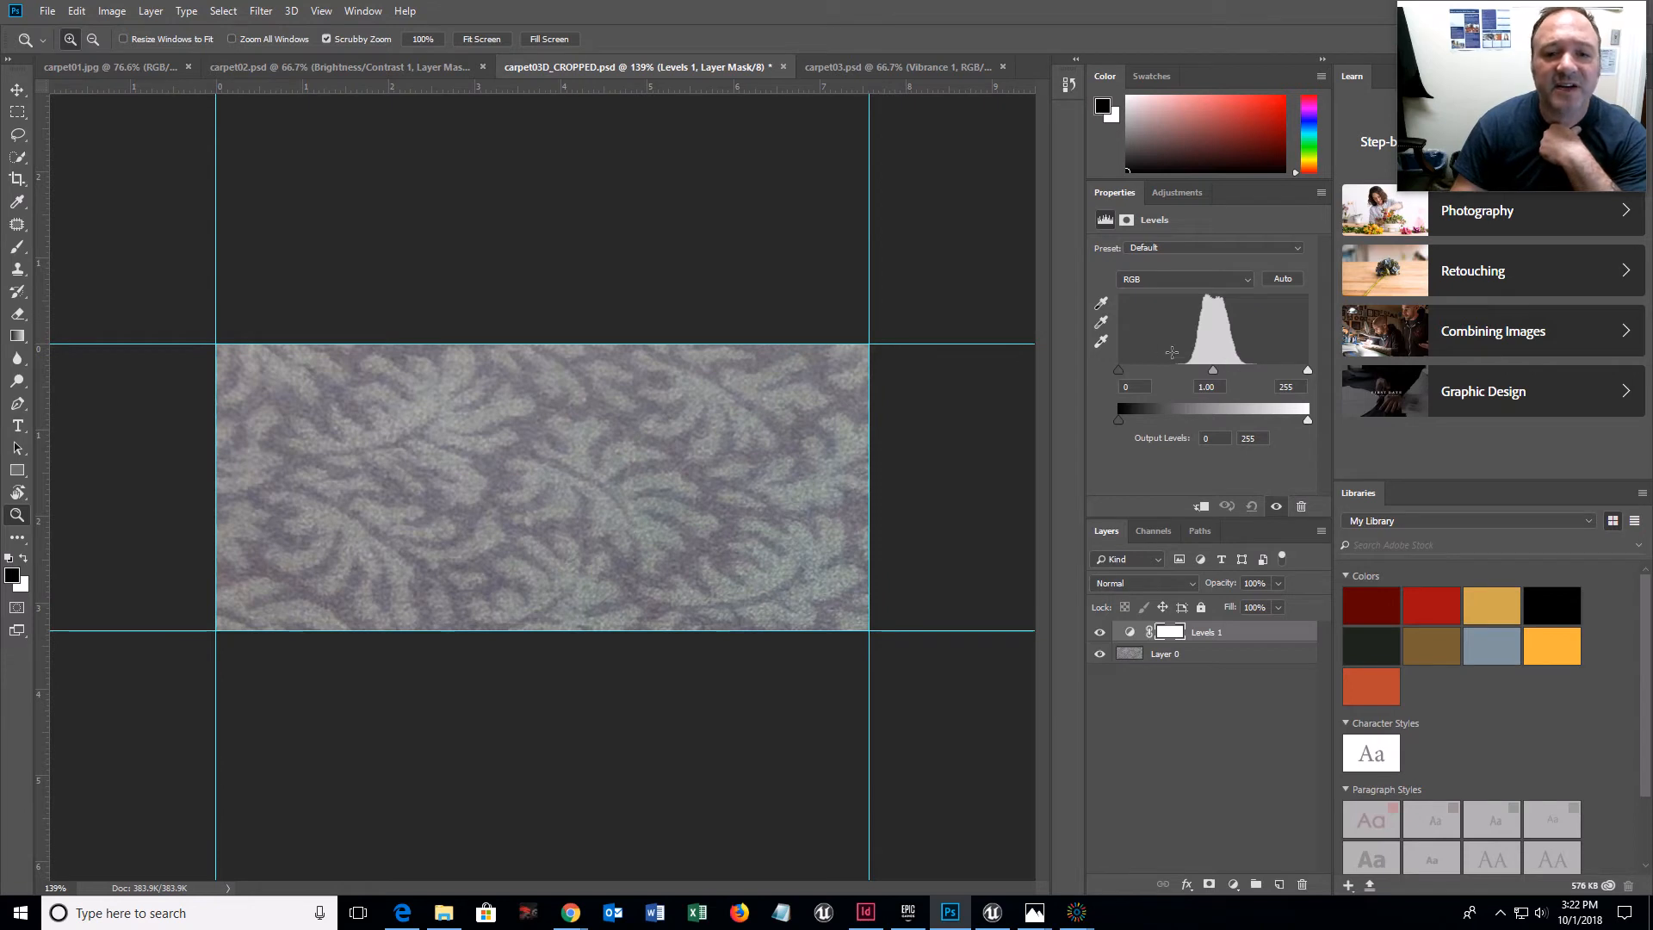
left_click(1248, 282)
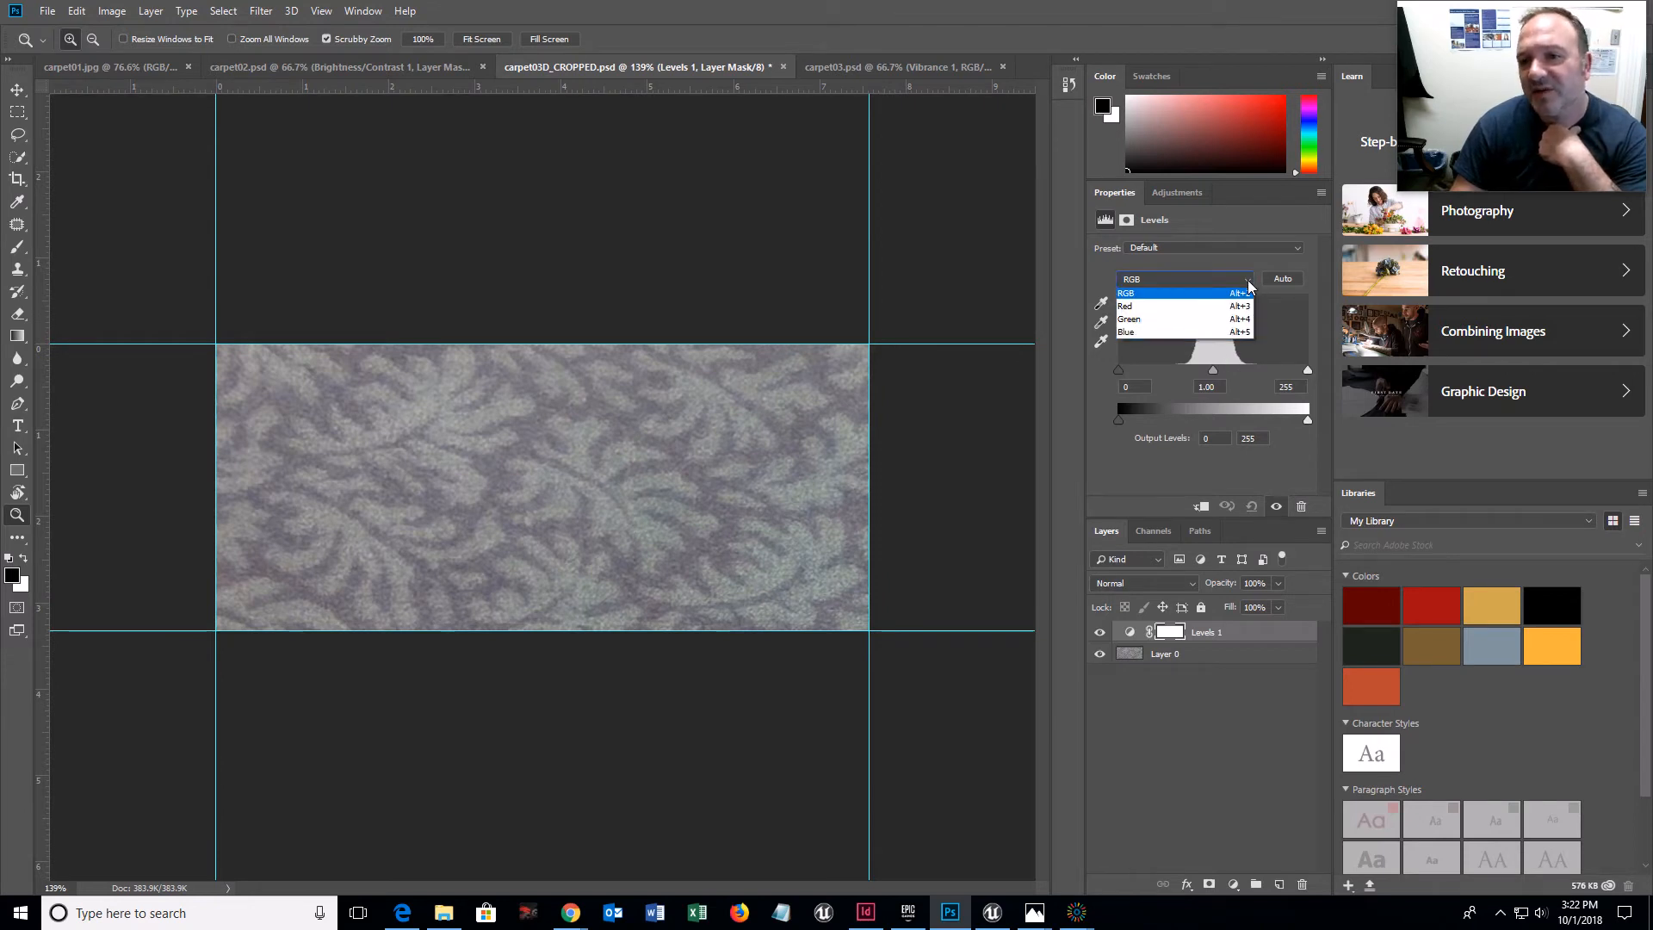
left_click(1248, 282)
left_click(1250, 283)
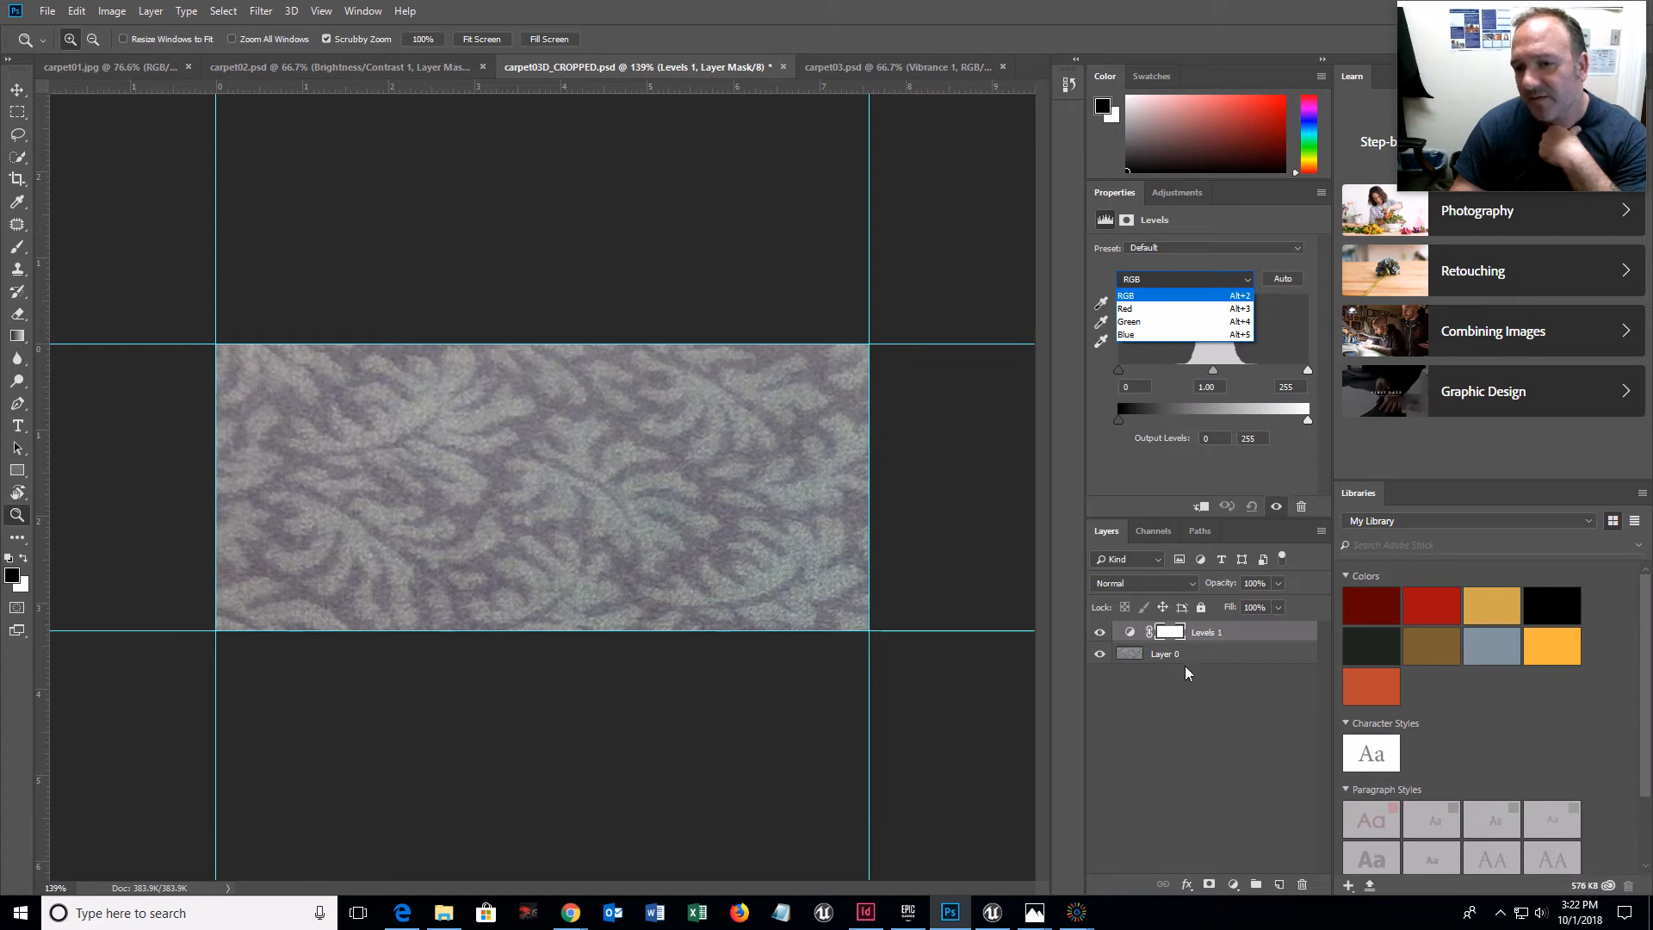
left_click(1078, 270)
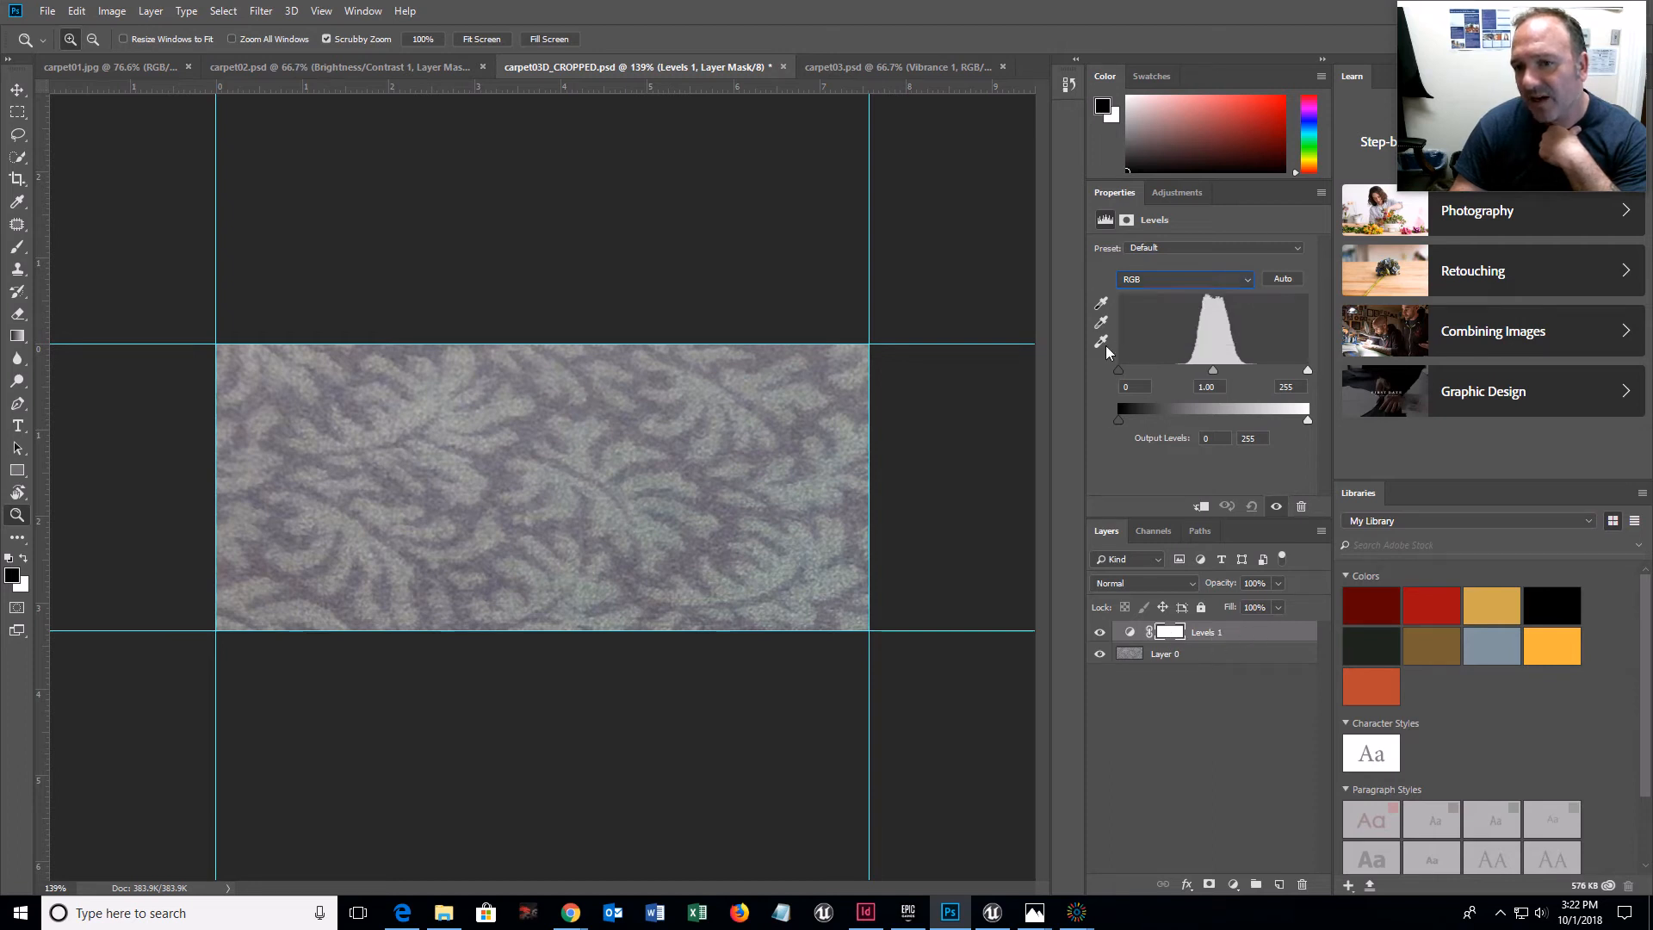
left_click(1176, 659)
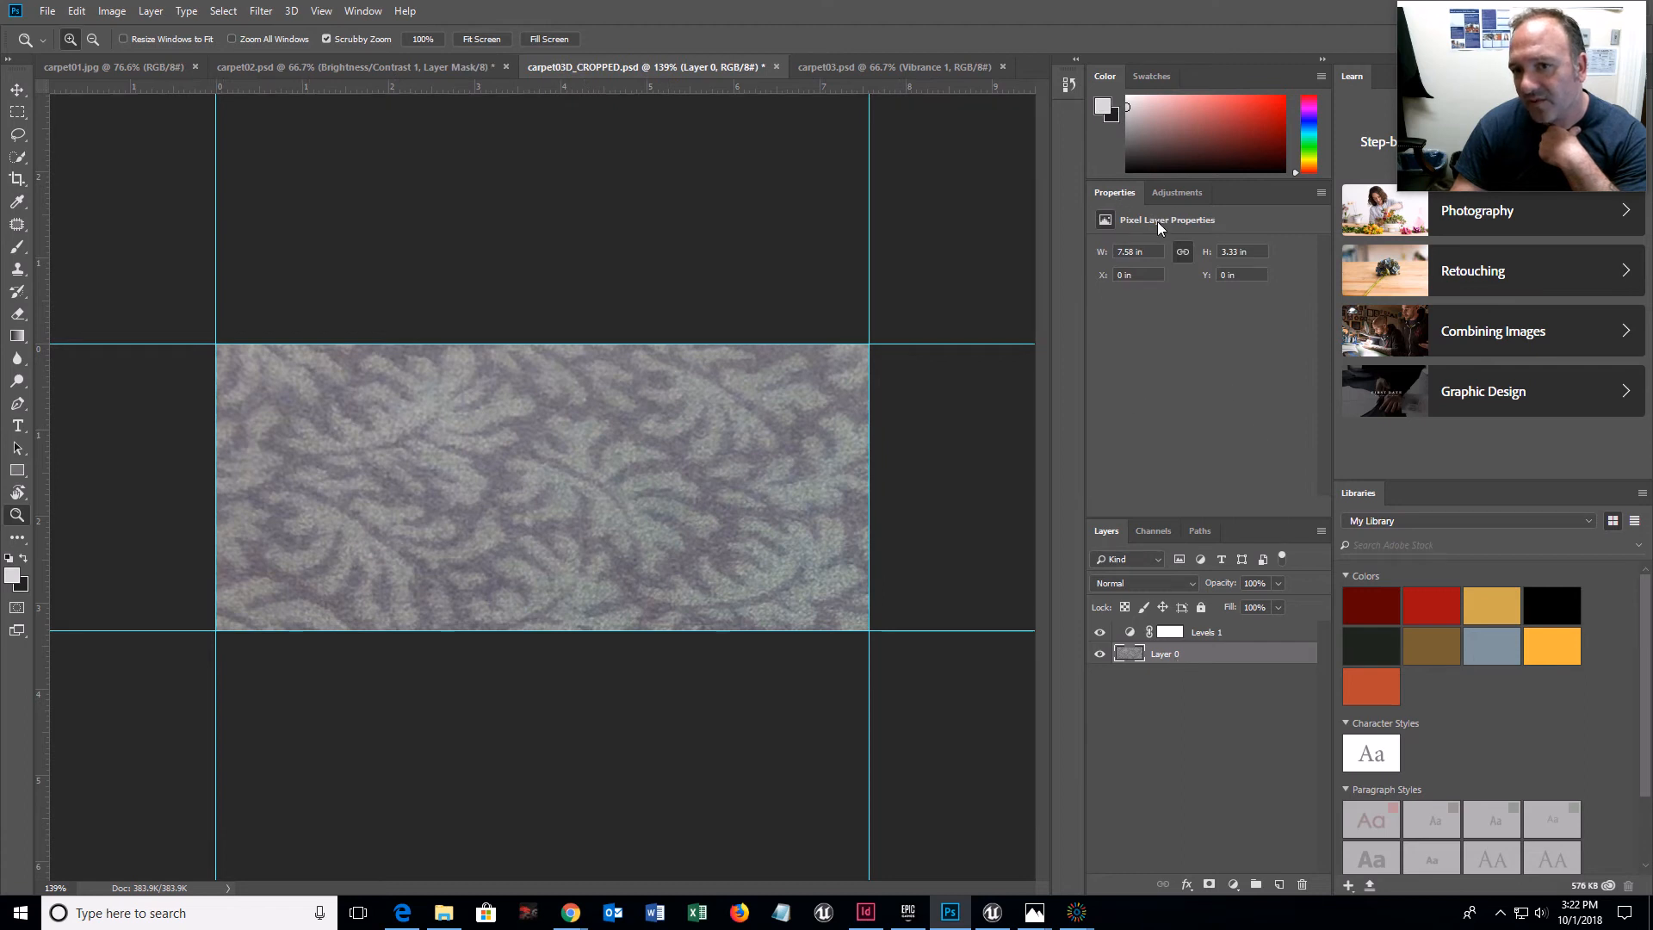
left_click(1219, 634)
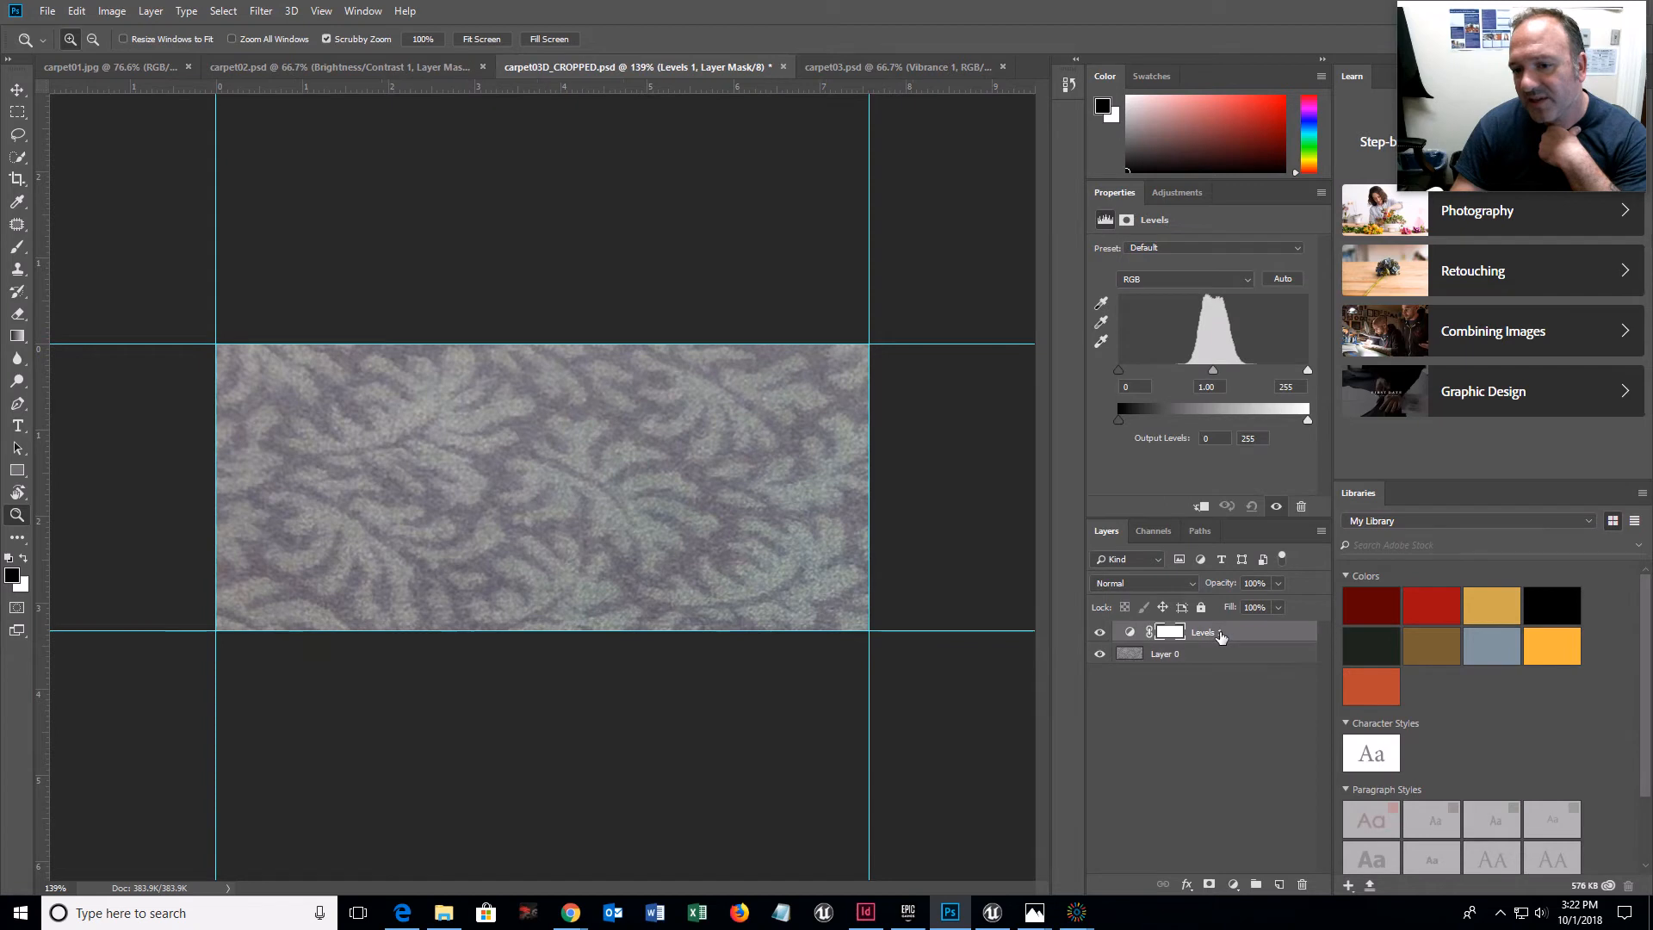
left_click(1237, 281)
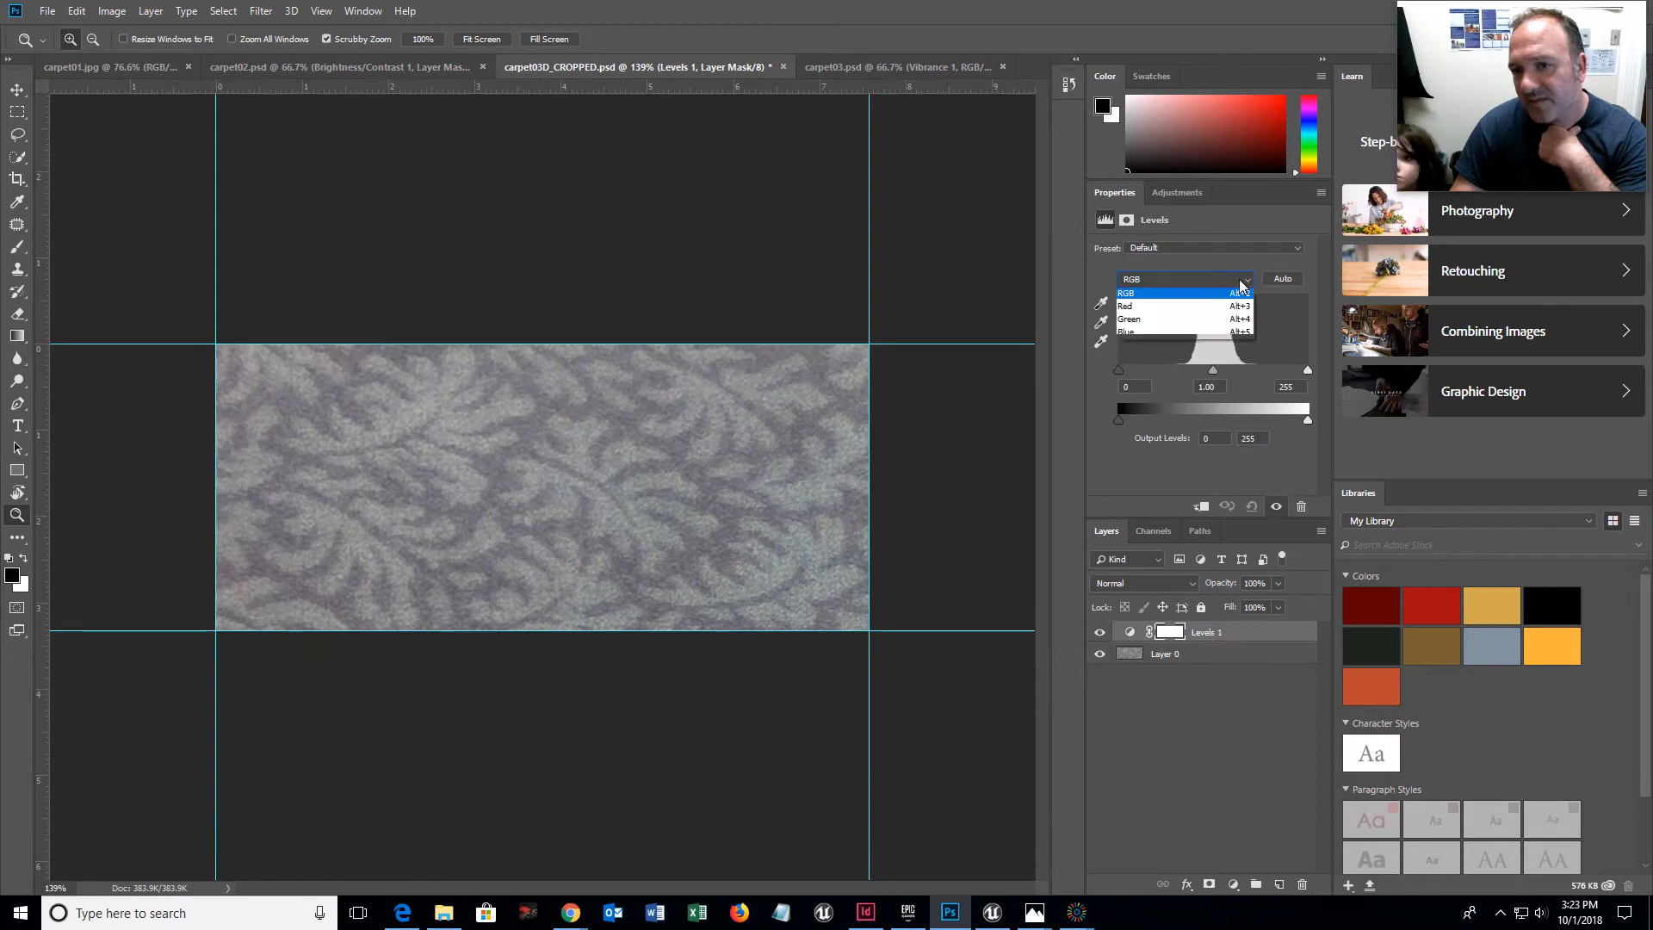
left_click(1143, 315)
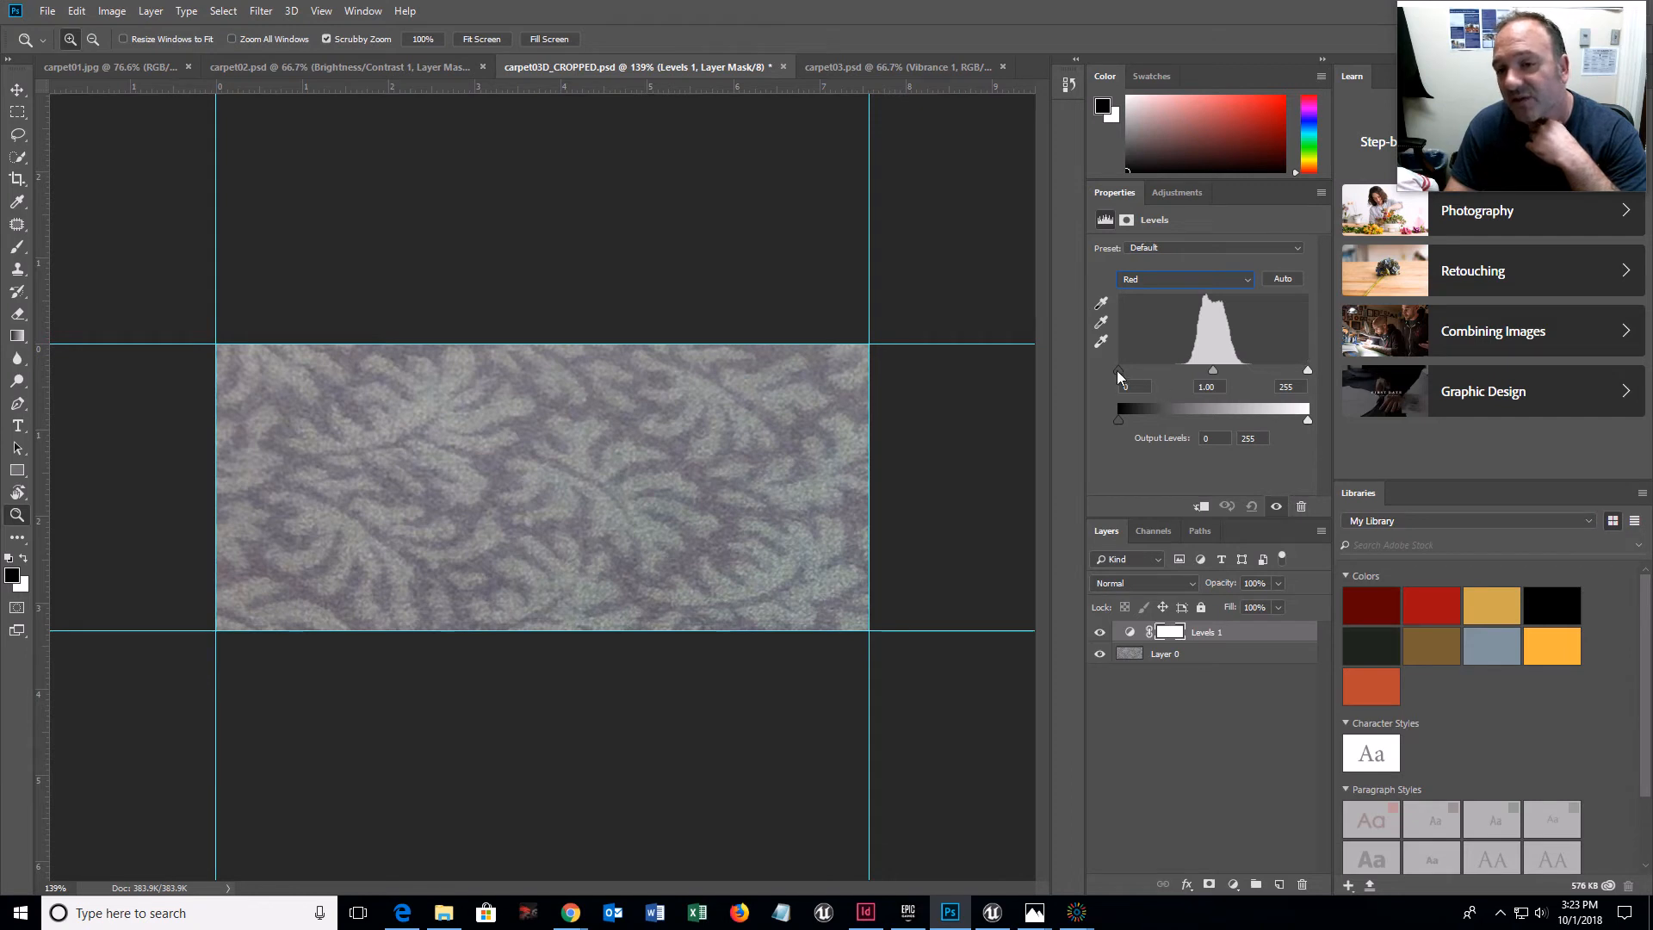
mouse_move(1118, 370)
left_mouse_down()
mouse_move(1175, 376)
mouse_move(1104, 367)
left_mouse_up()
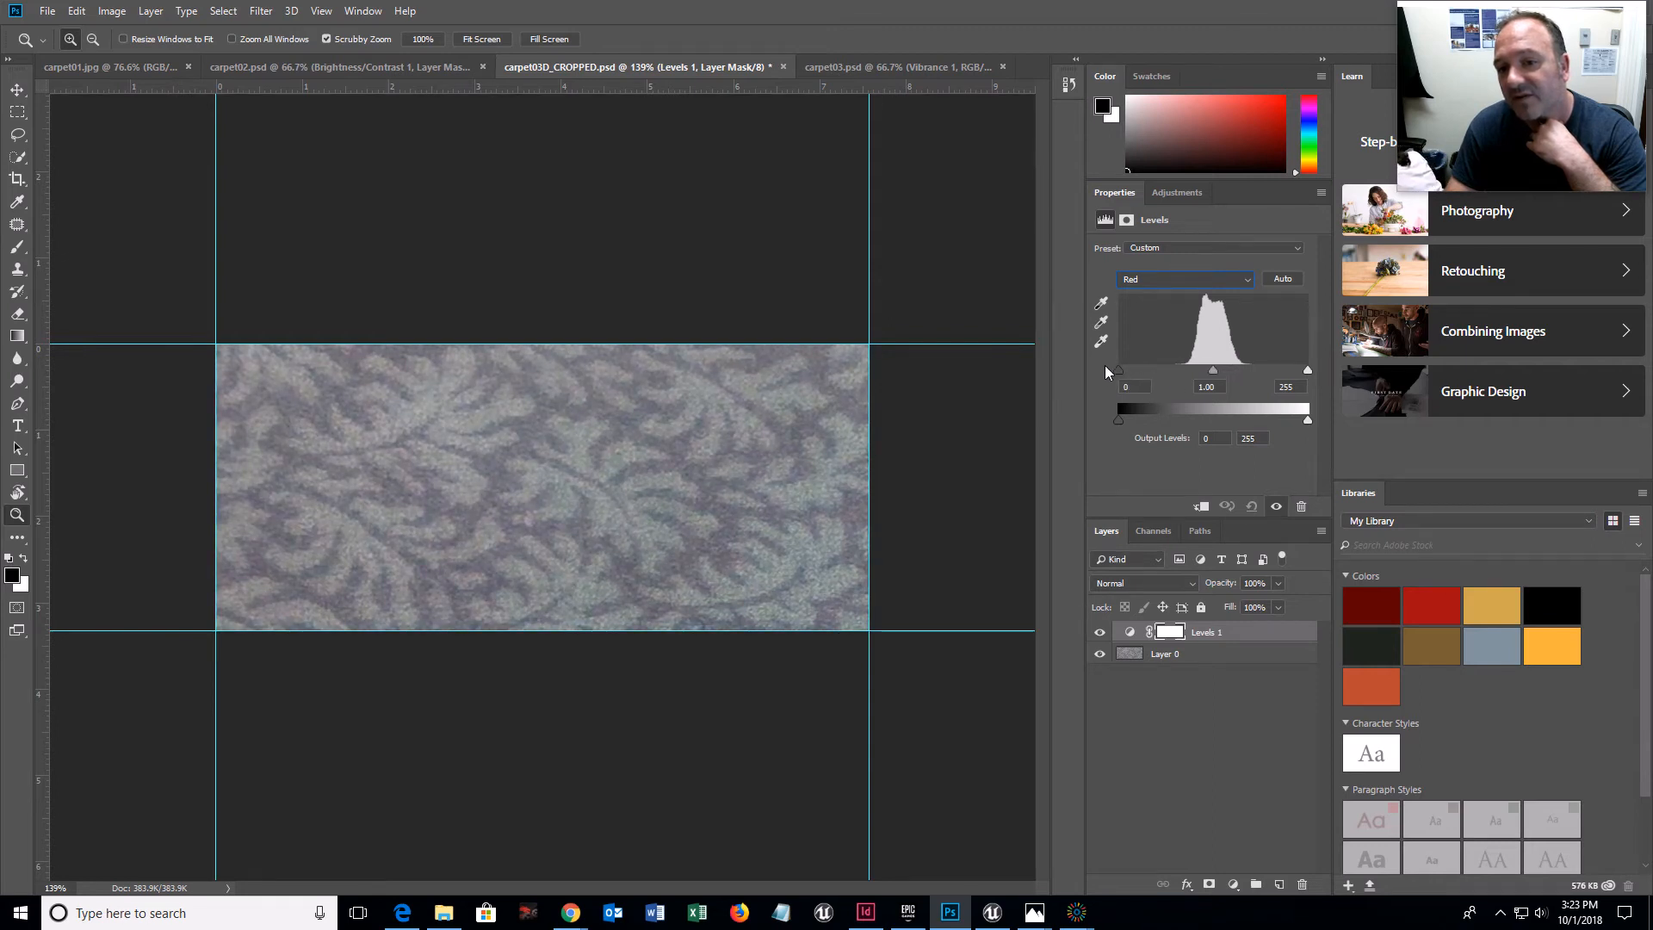
left_click(1247, 281)
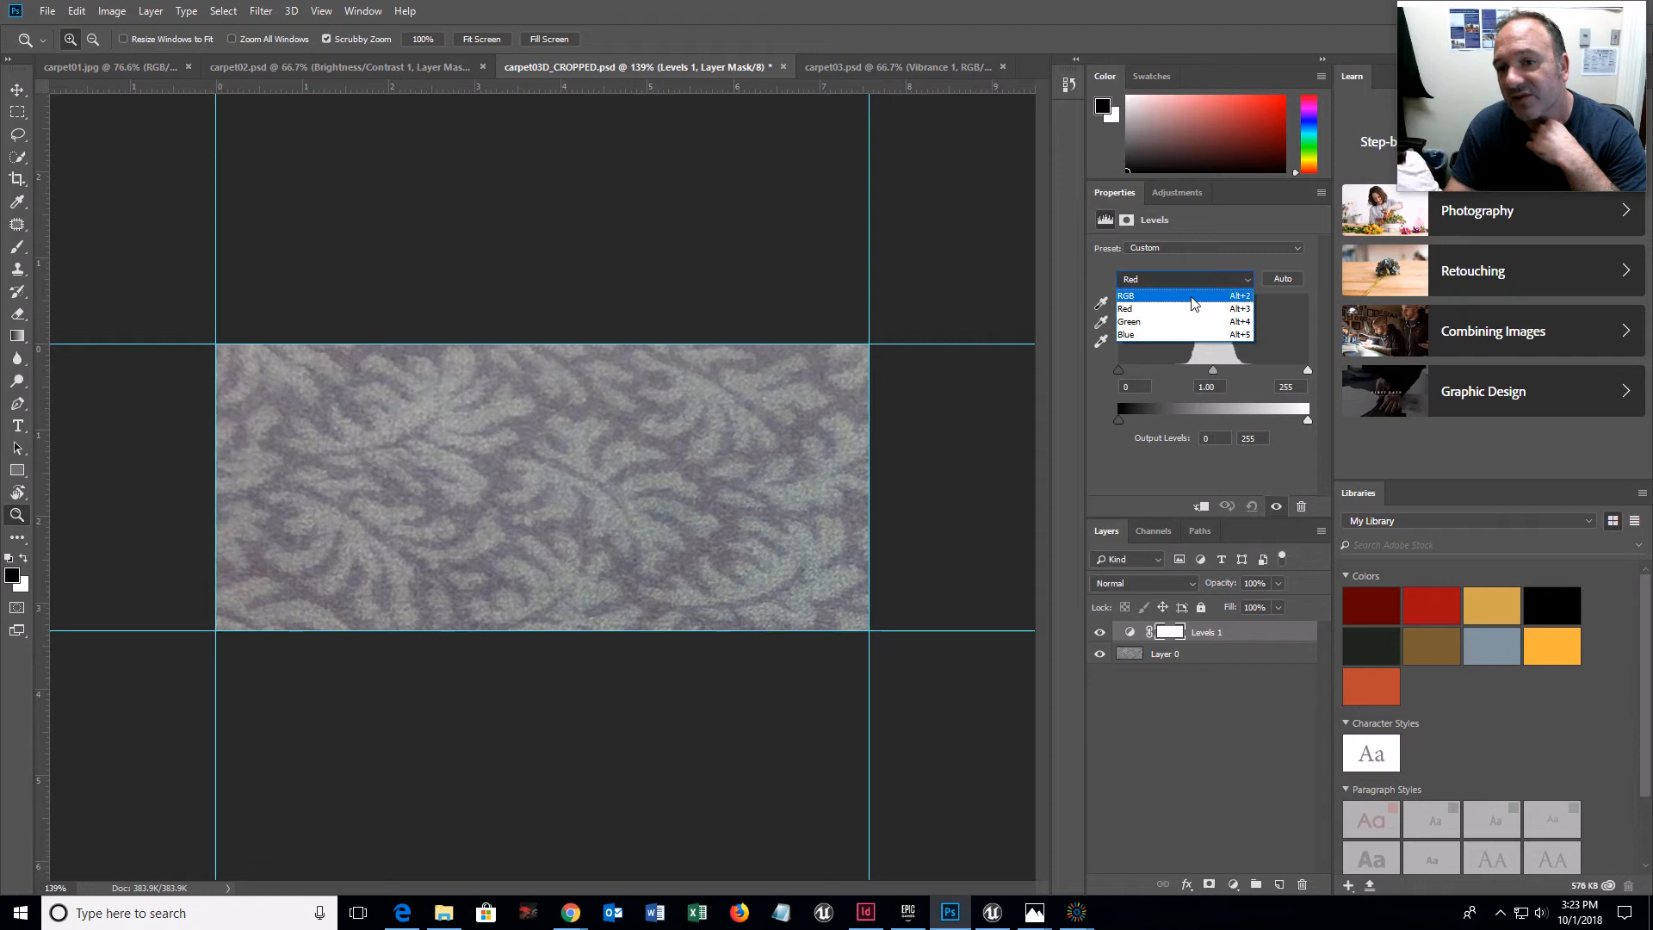
left_click(1164, 297)
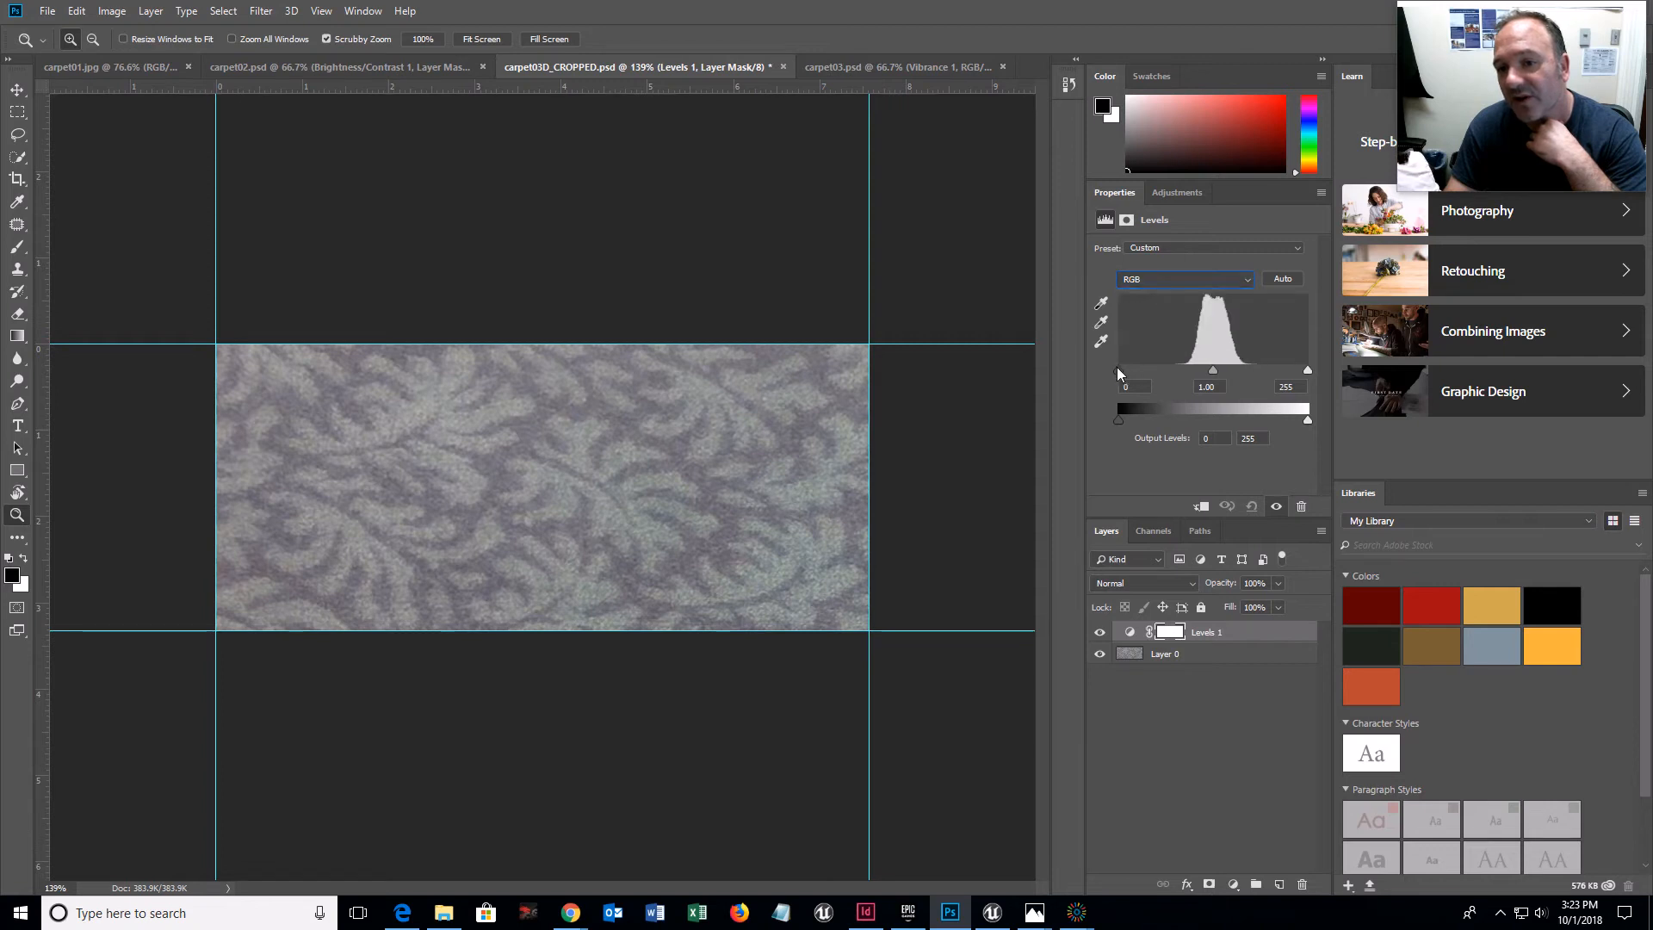
- Set the RGB input levels to 74 for the shadows and 183 for the highlights in the Levels adjustment
left_click_drag(1120, 372, 1177, 379)
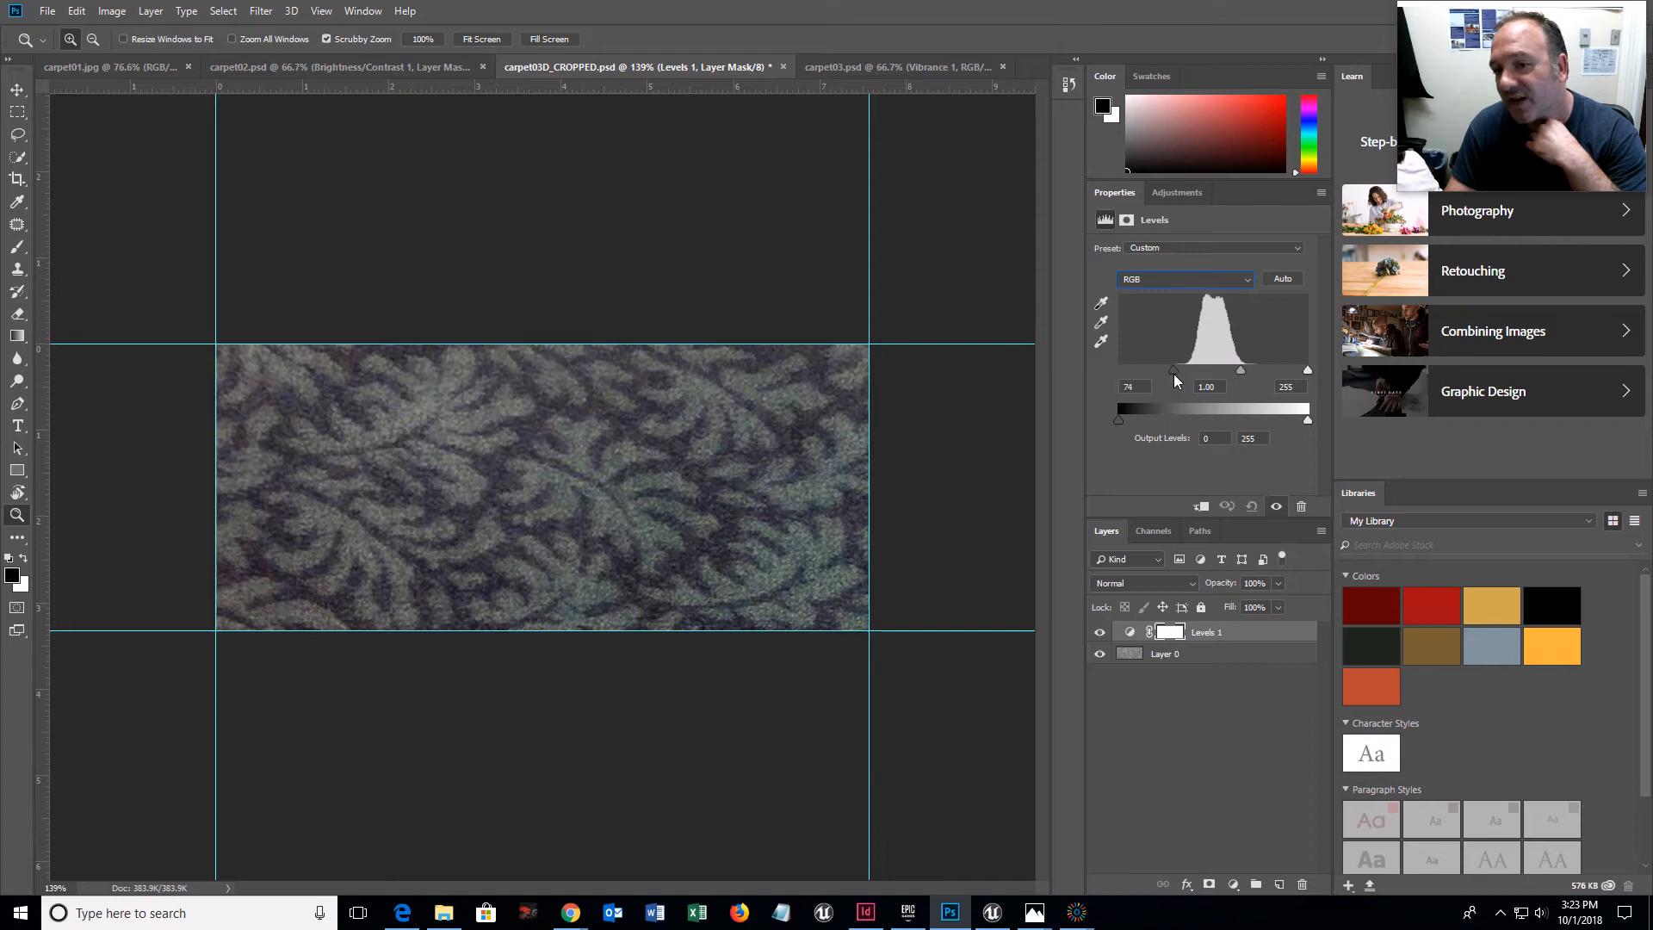
left_click_drag(1178, 379, 1176, 380)
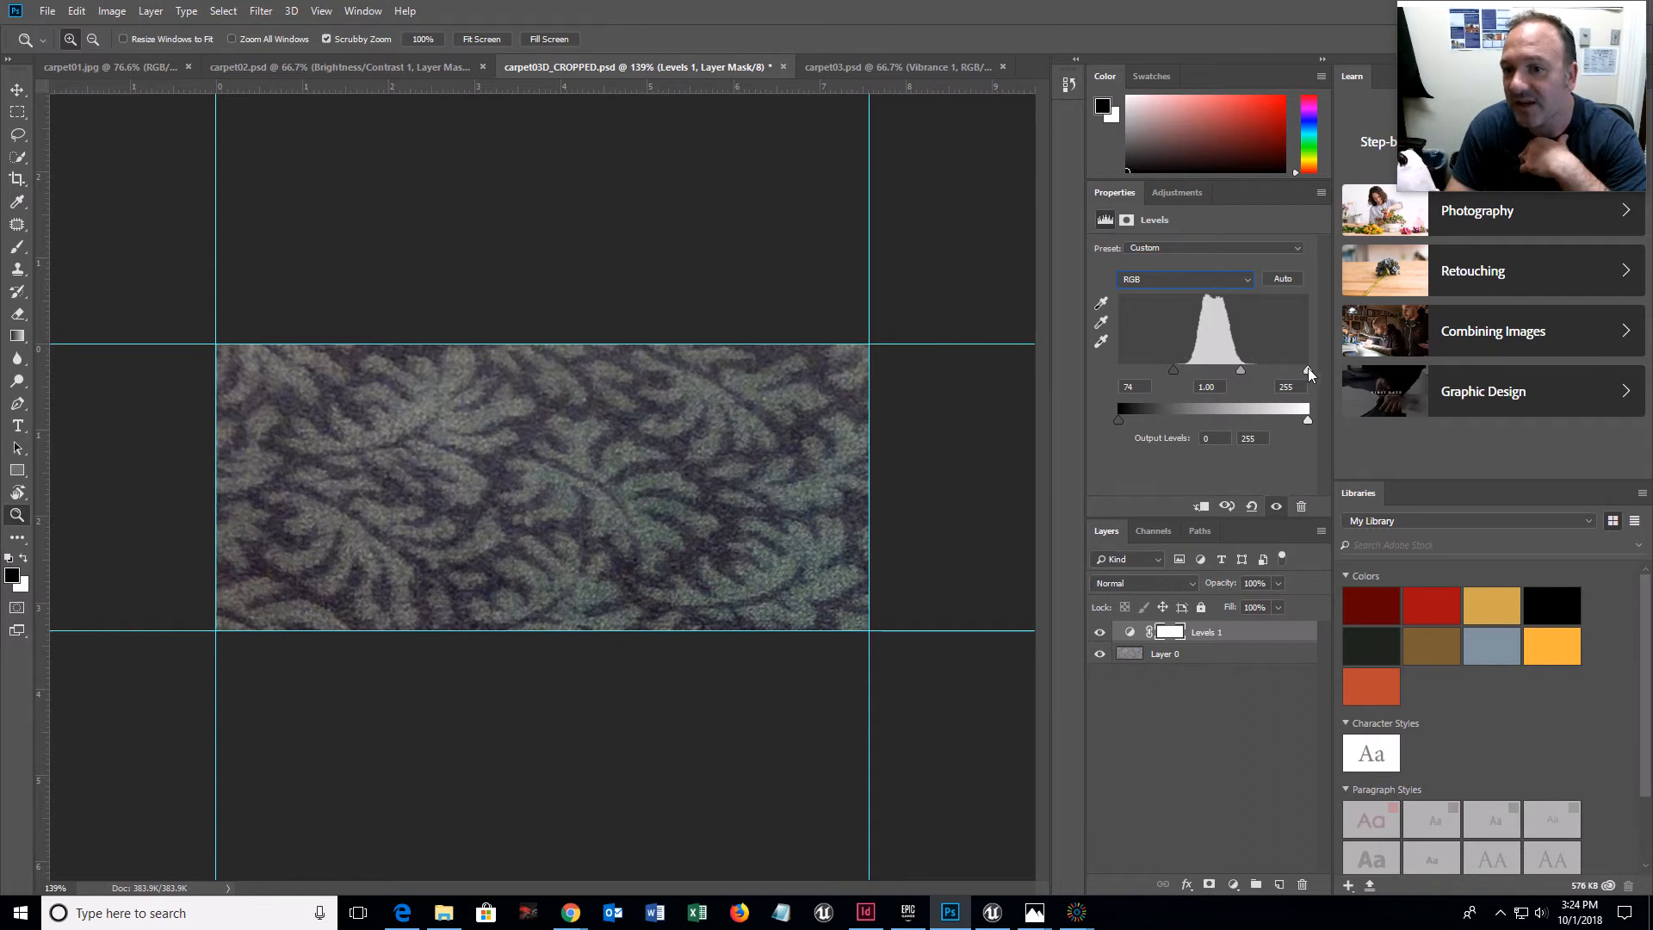
left_click_drag(1309, 368, 1257, 371)
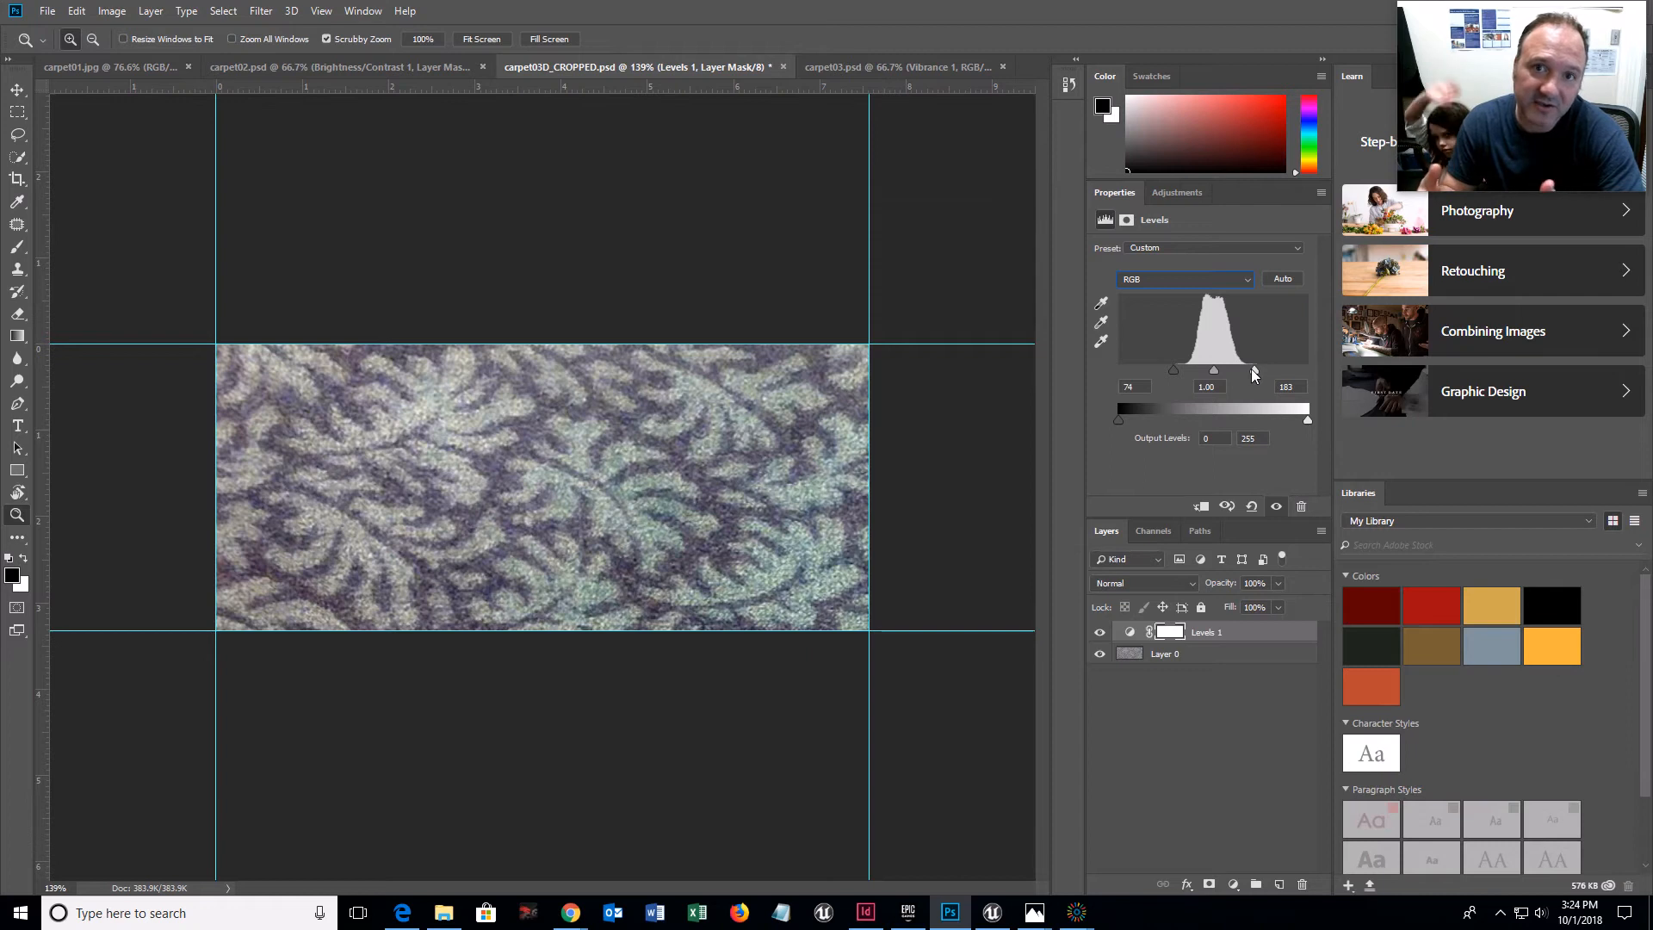
- Toggle the Levels layer's visibility several times to compare the carpet before and after, leaving the layer visible
left_click(1100, 632)
left_click(1100, 632)
left_click(1099, 634)
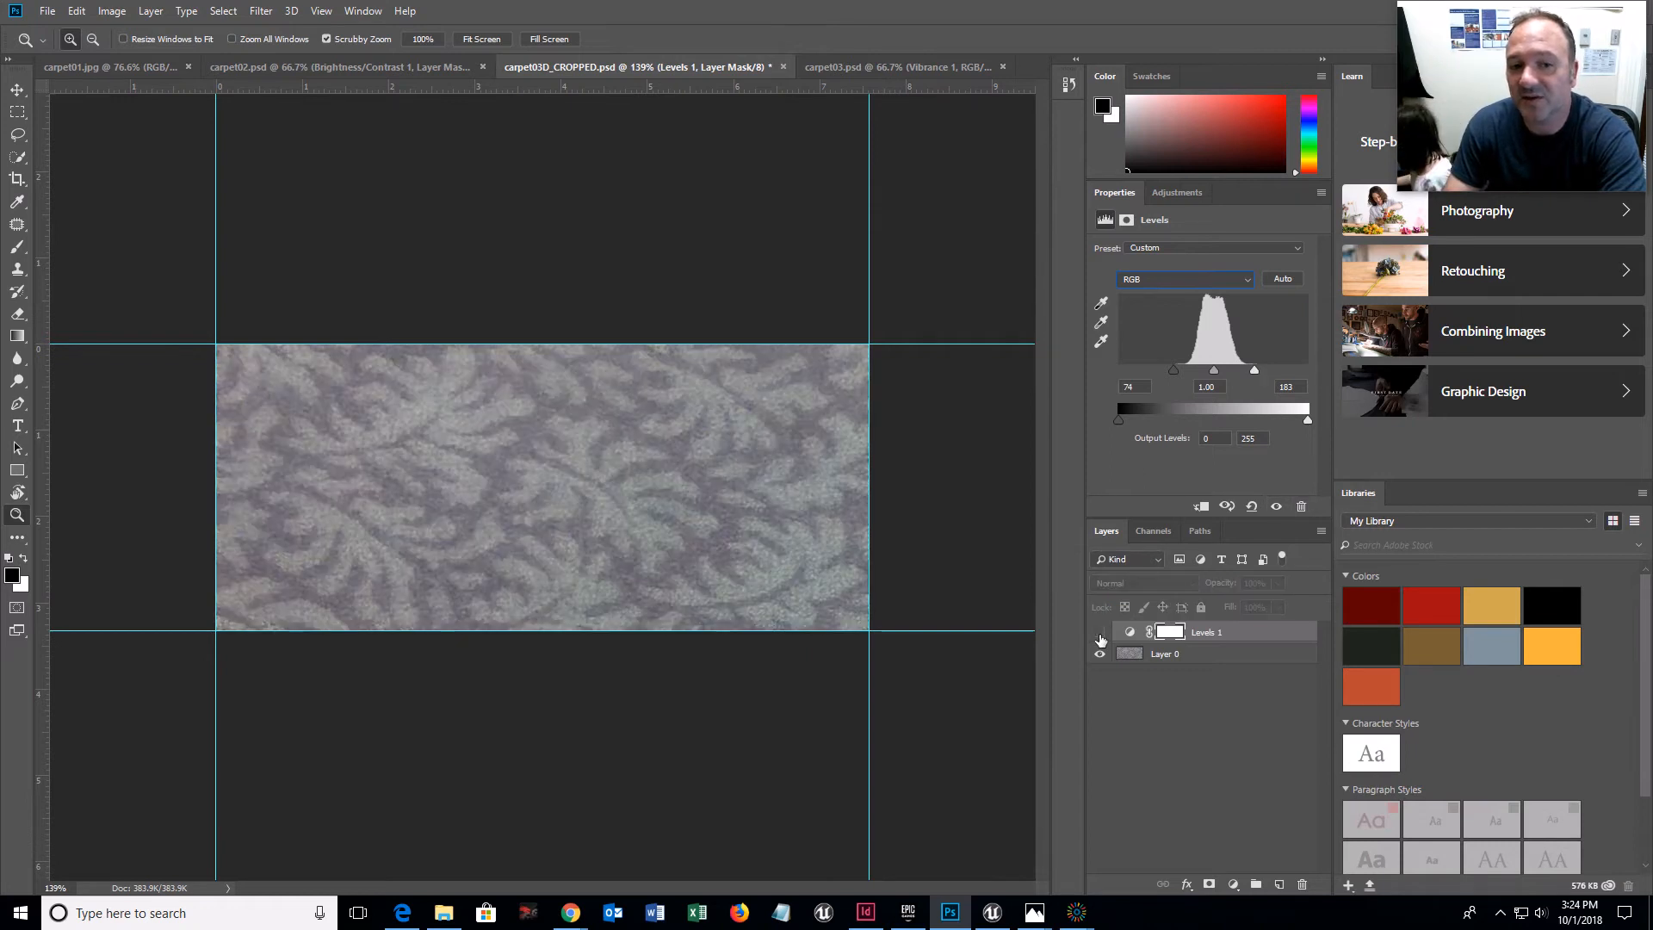
left_click(1099, 633)
left_click(1100, 634)
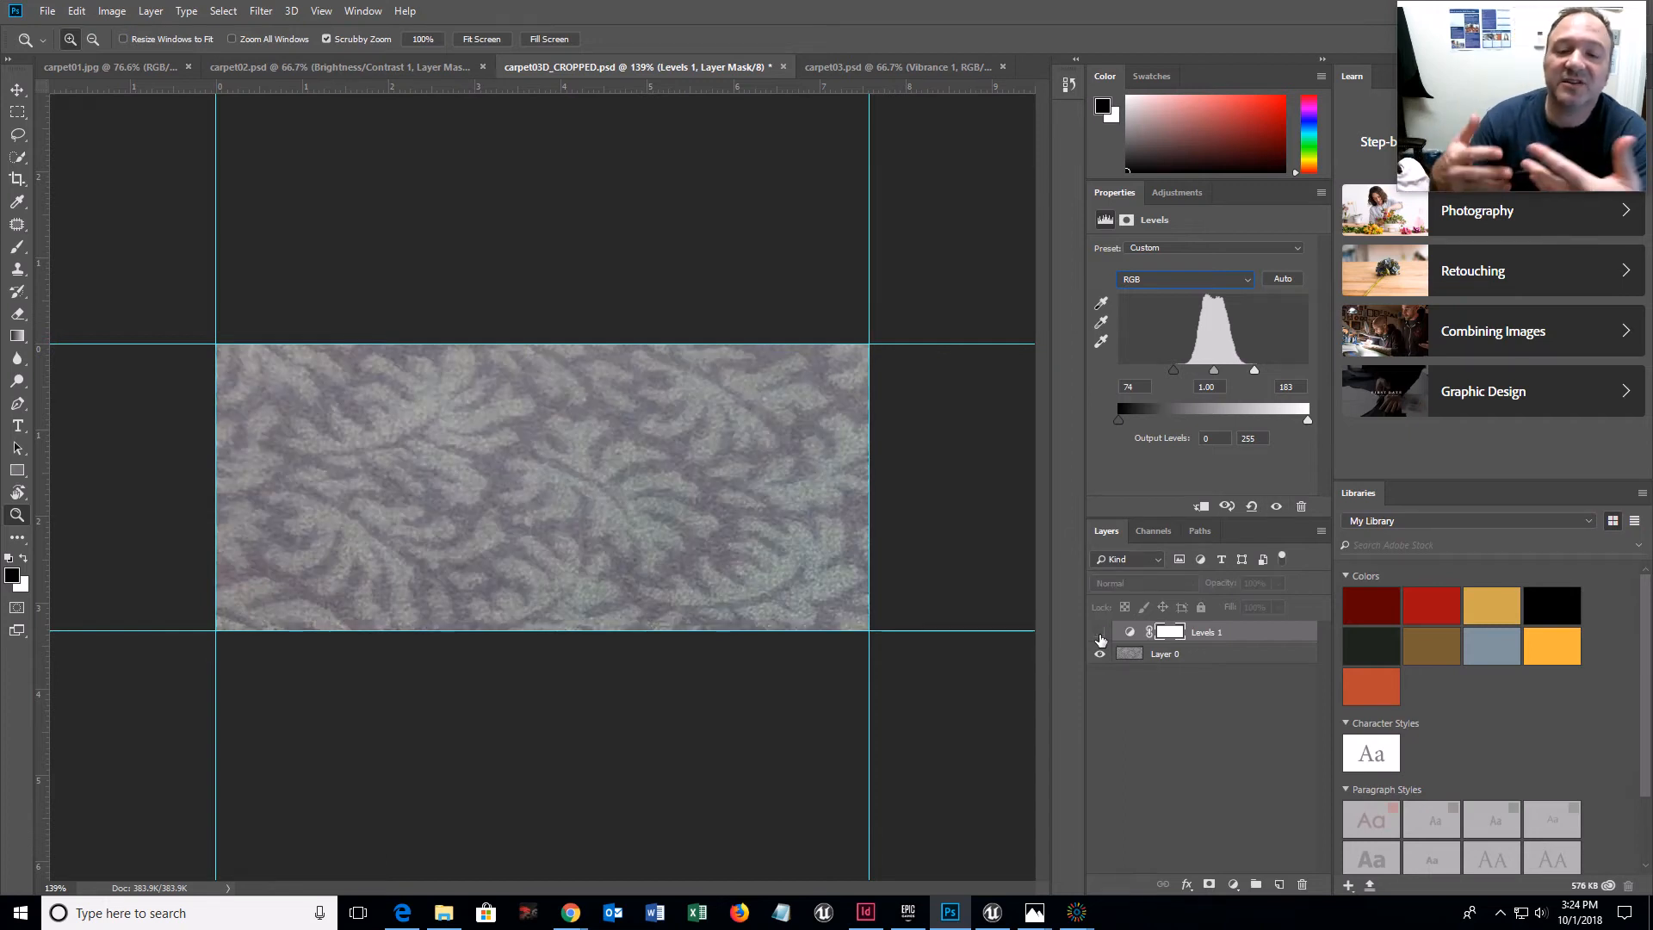
left_click(1099, 634)
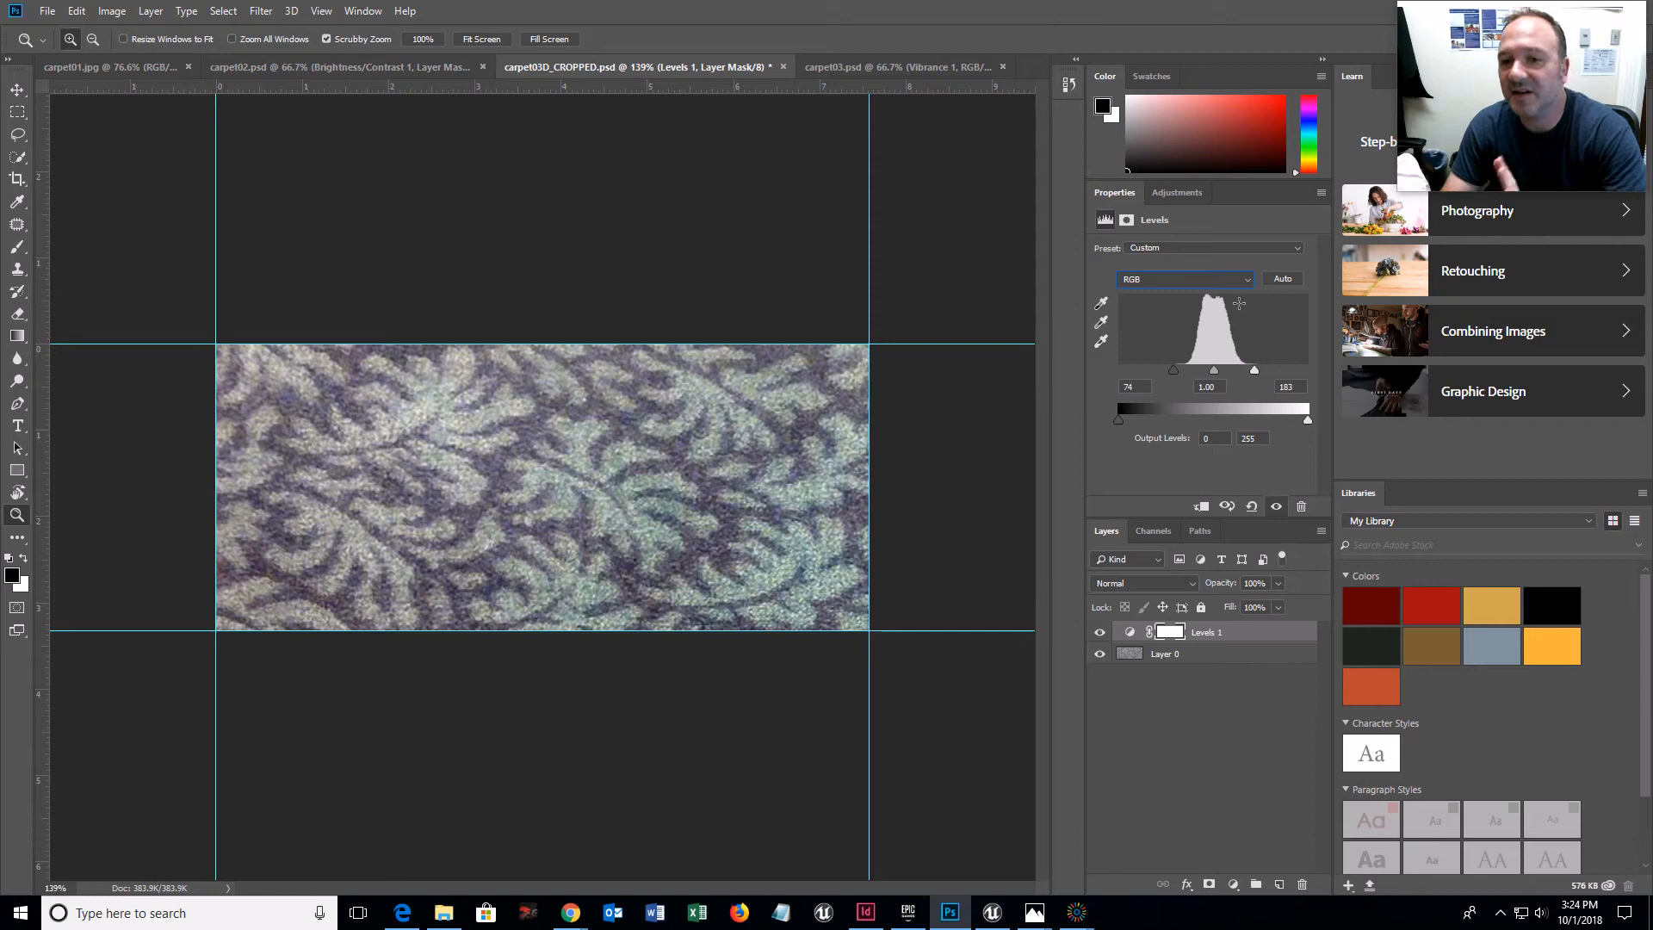
- Add a Curves adjustment layer and raise the red channel's midtones with a point at input 118, output 136
left_click(1179, 193)
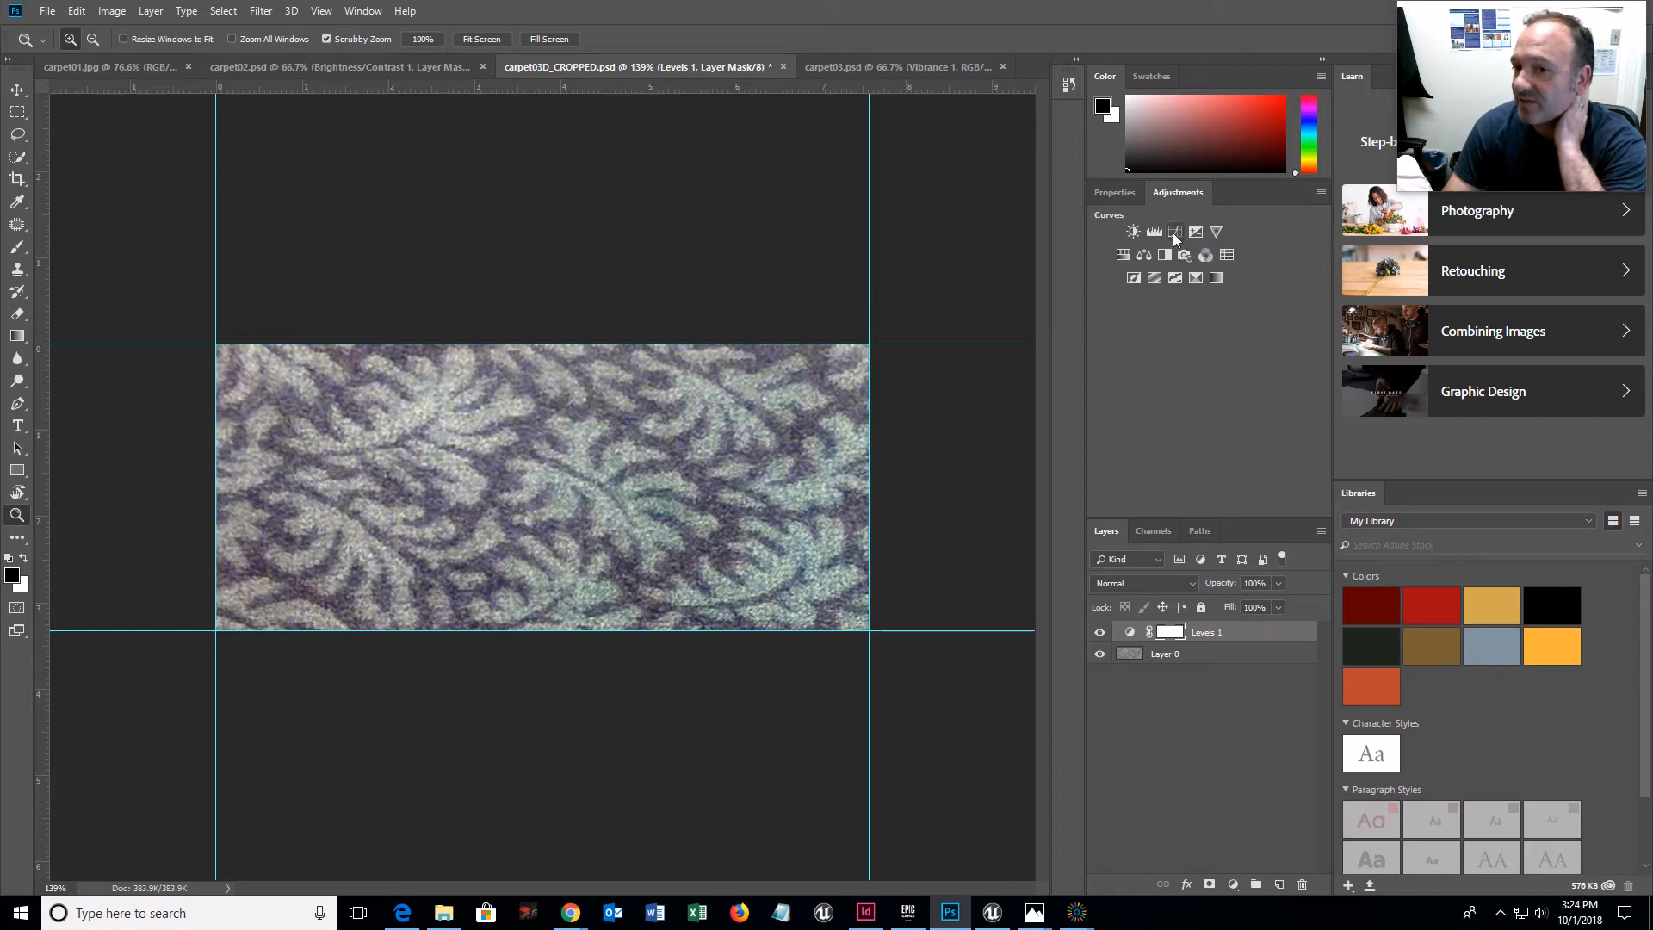
left_click(1174, 235)
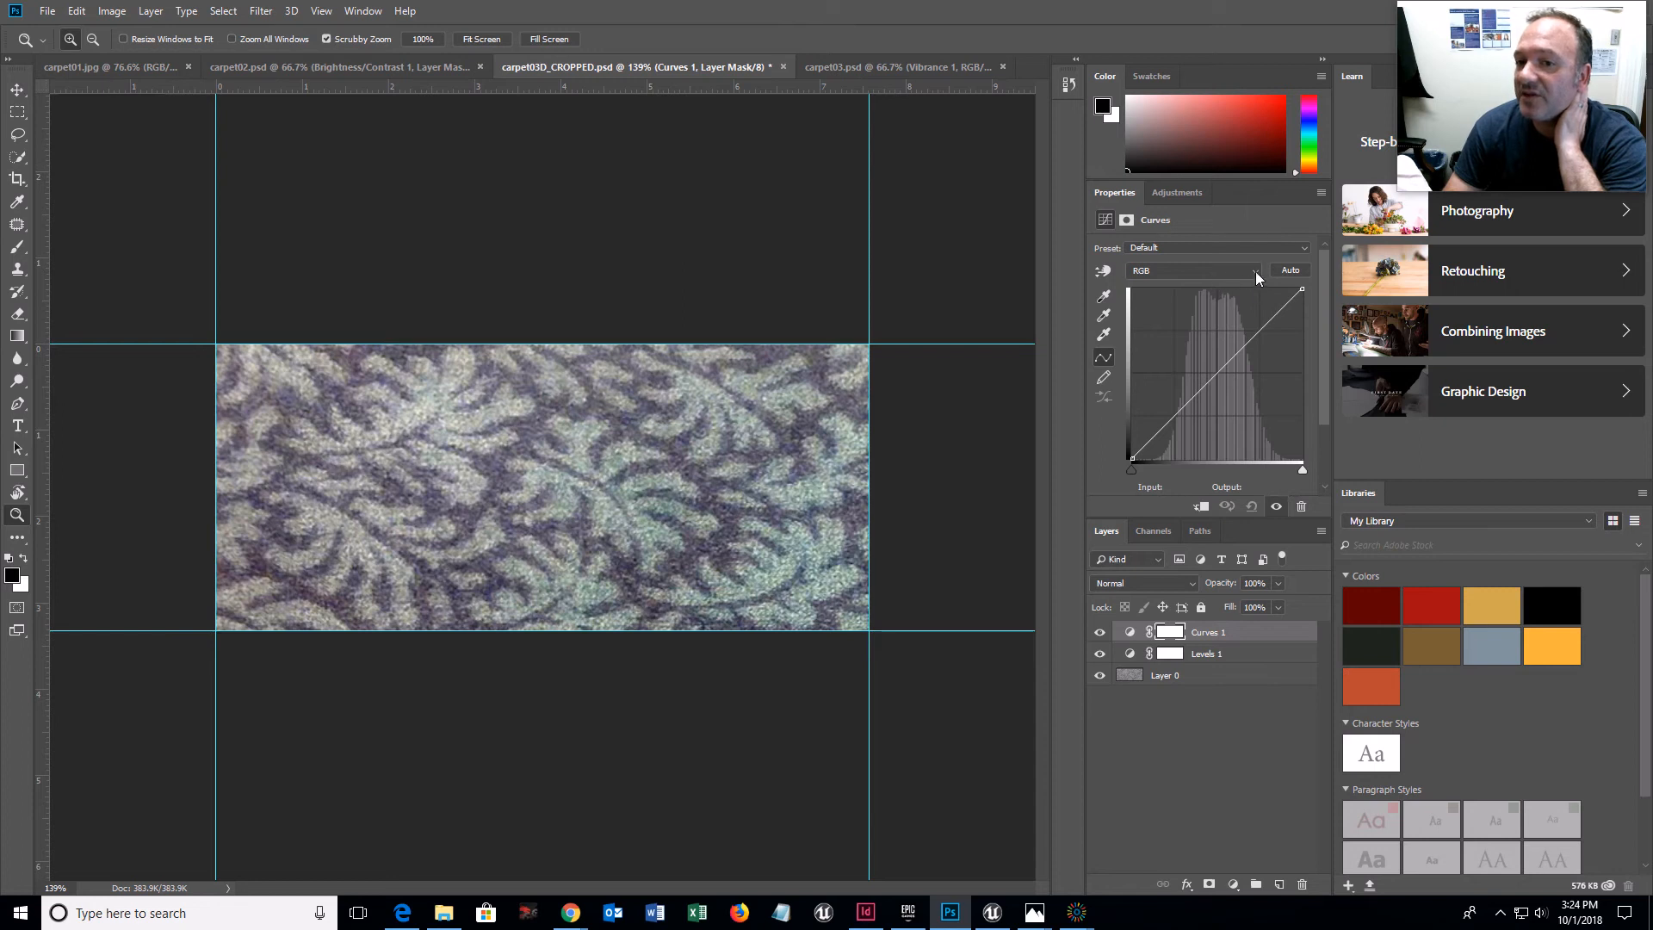
left_click(1239, 271)
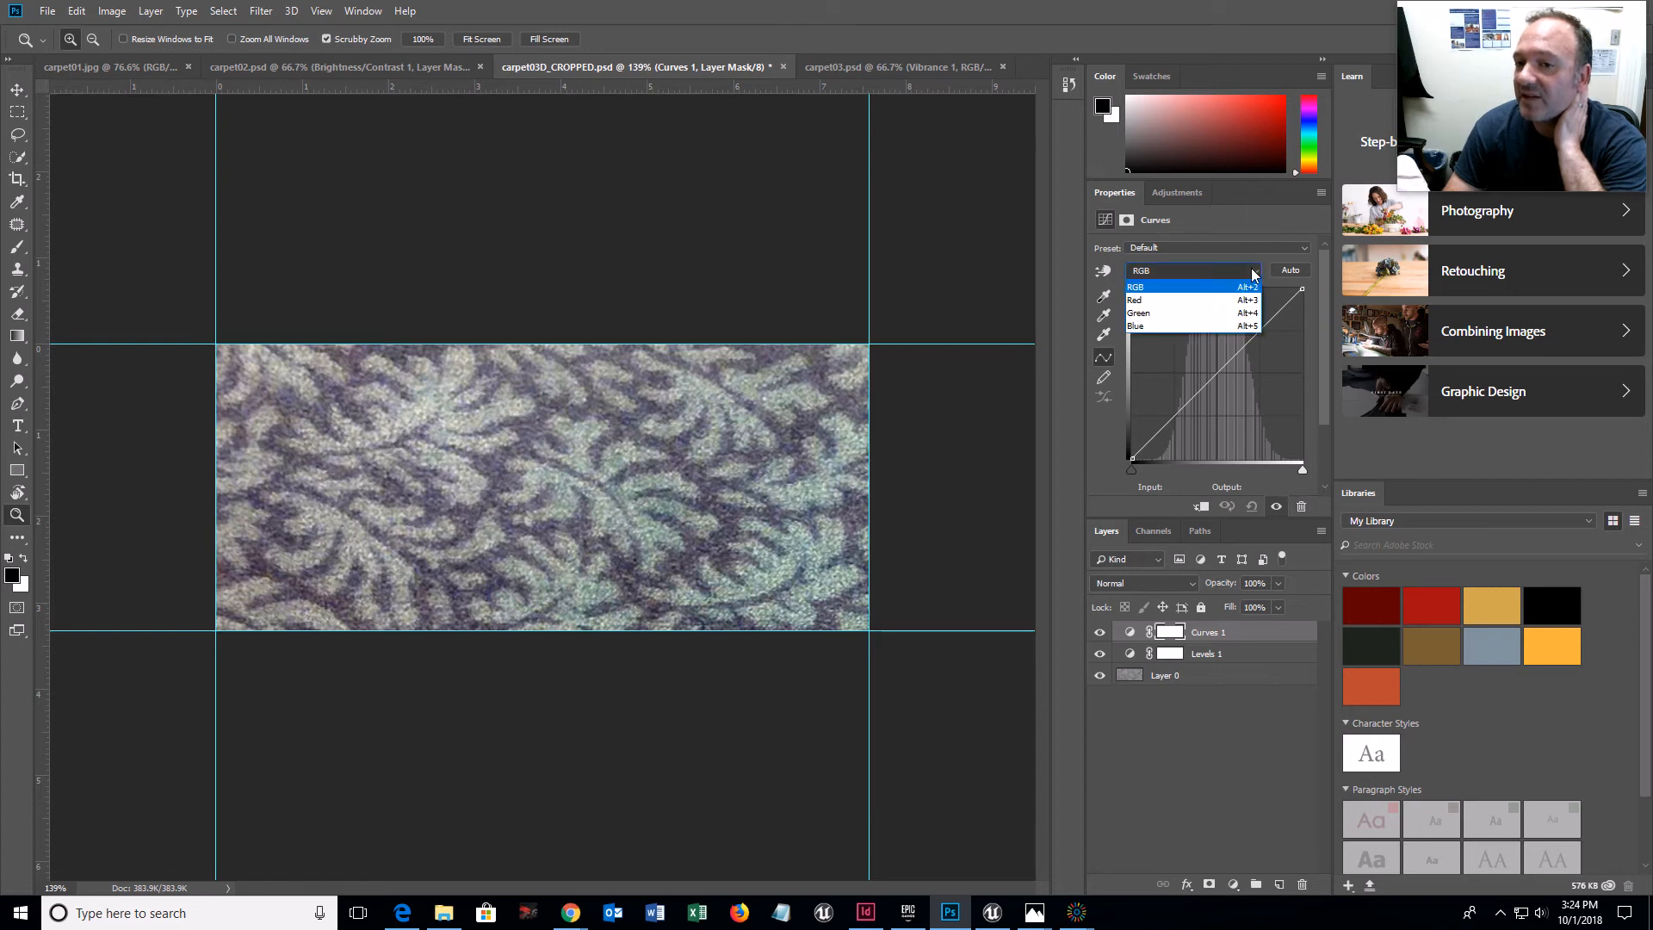
left_click(1214, 296)
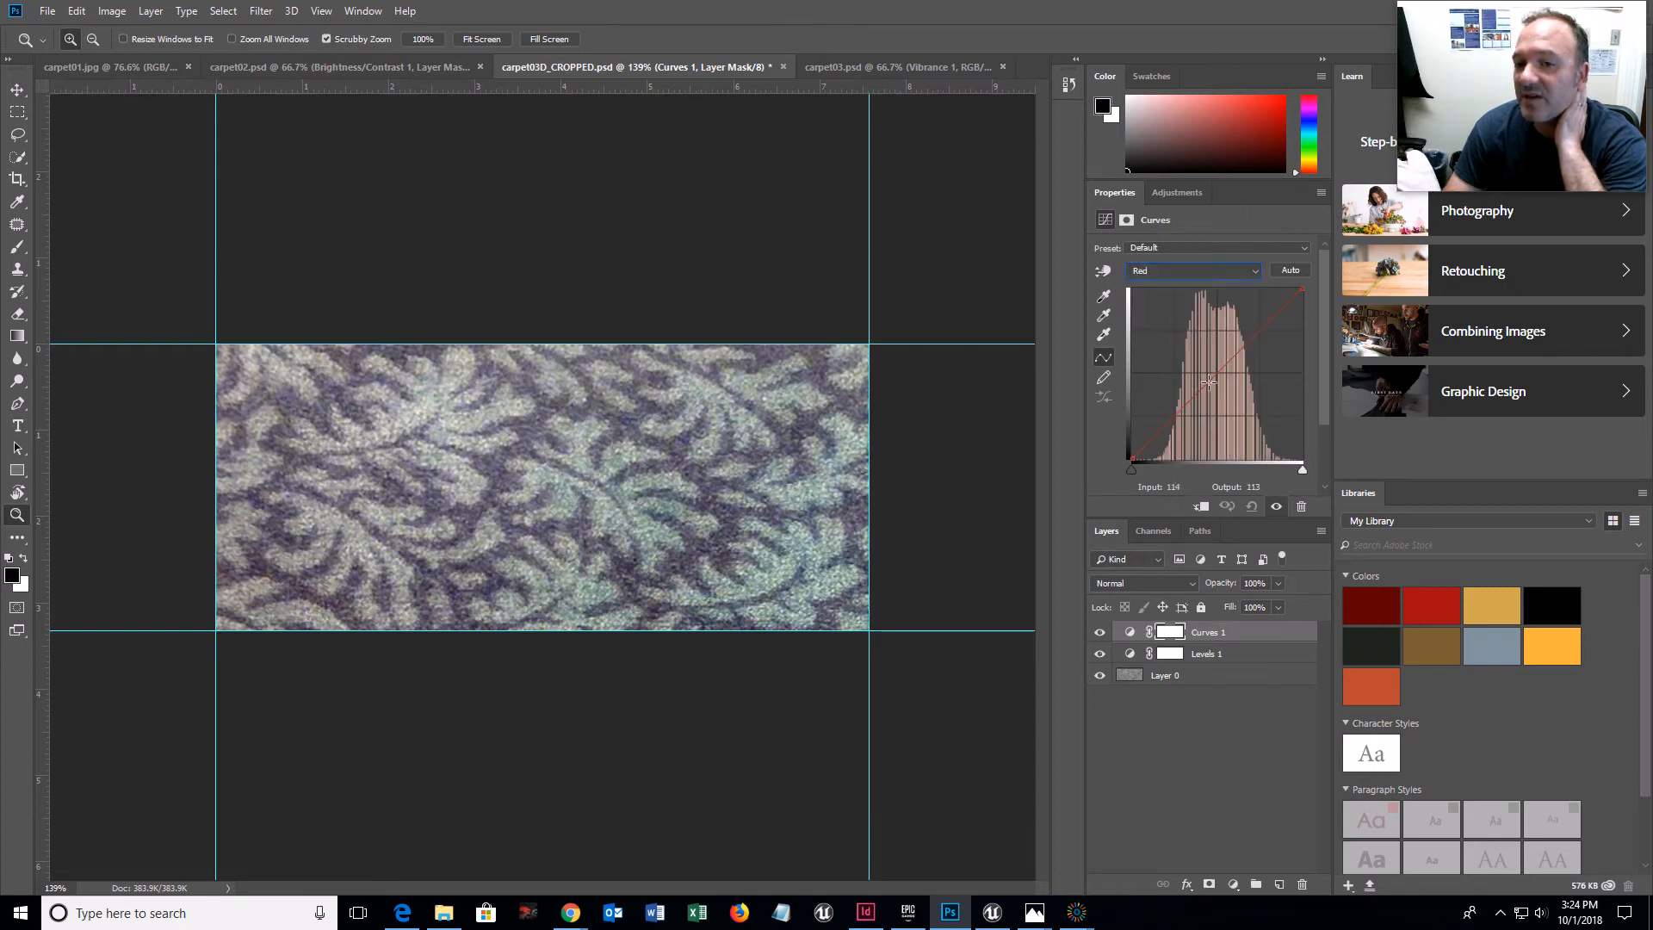
left_click_drag(1208, 381, 1209, 368)
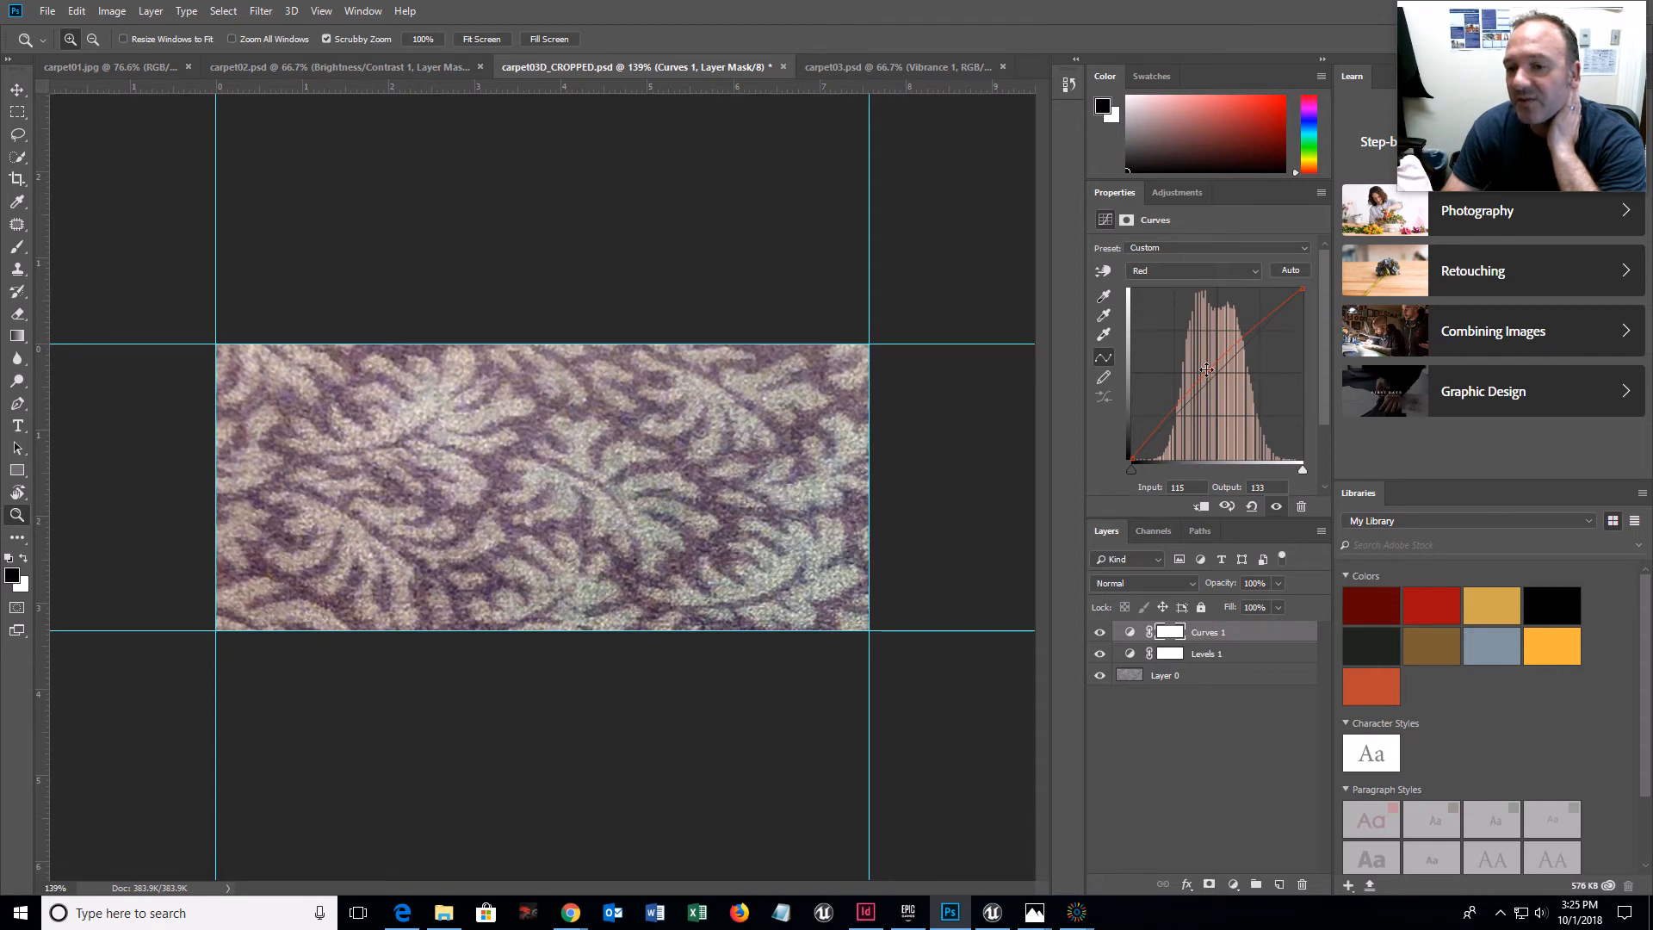
left_click_drag(1206, 370, 1208, 368)
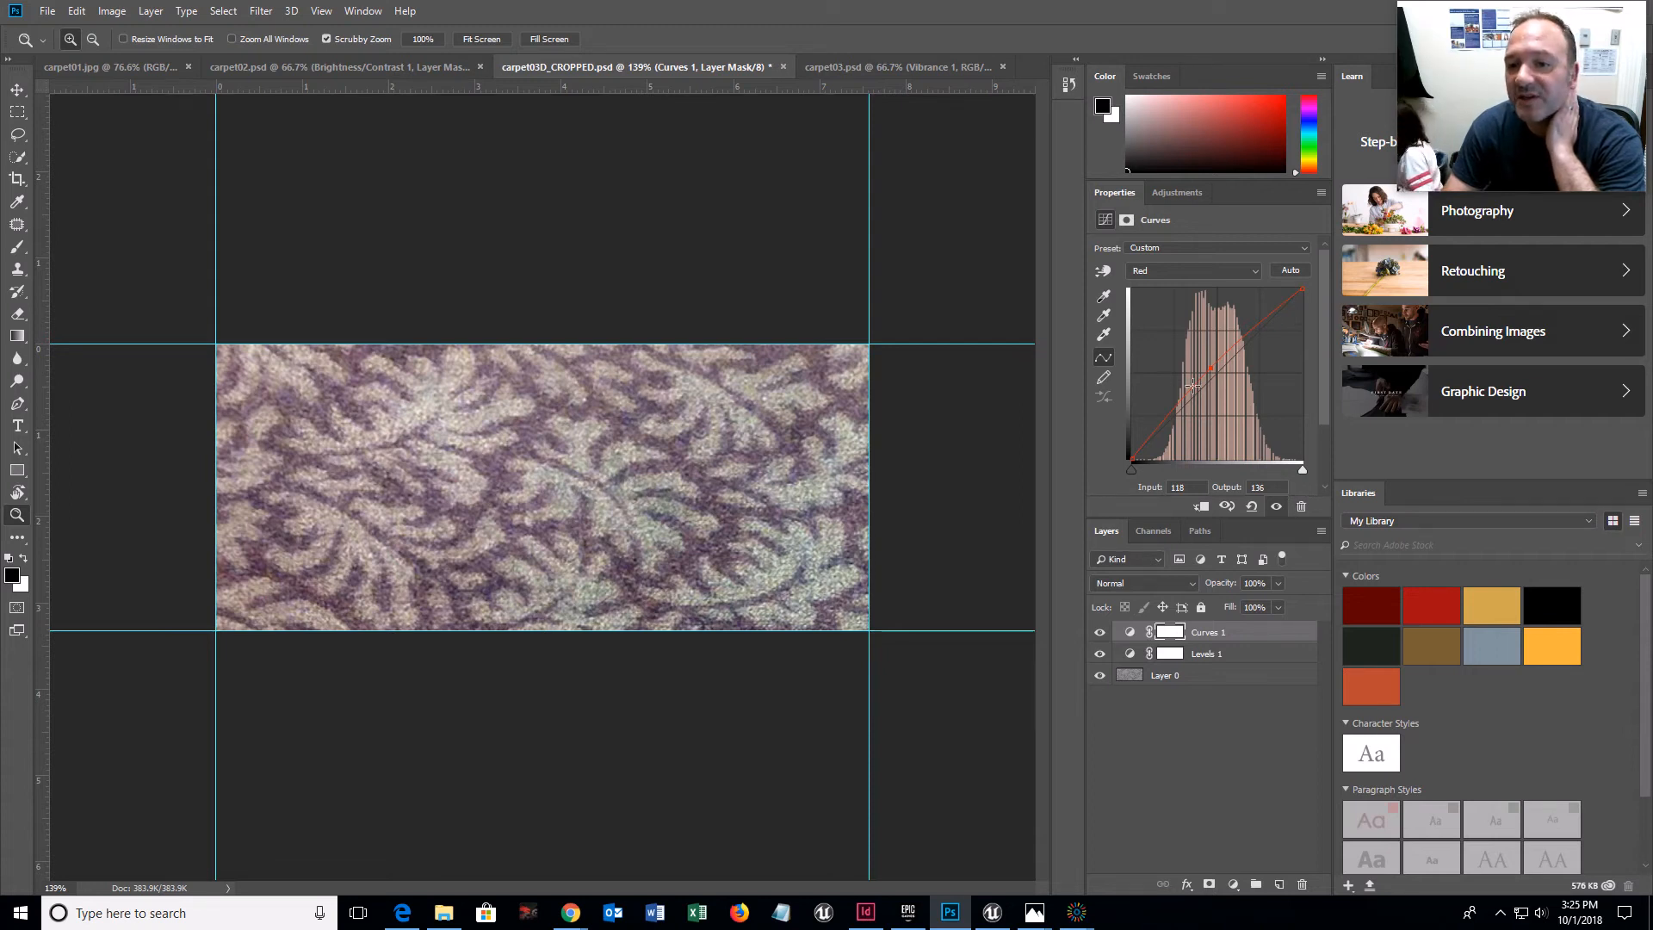
left_click(1268, 315)
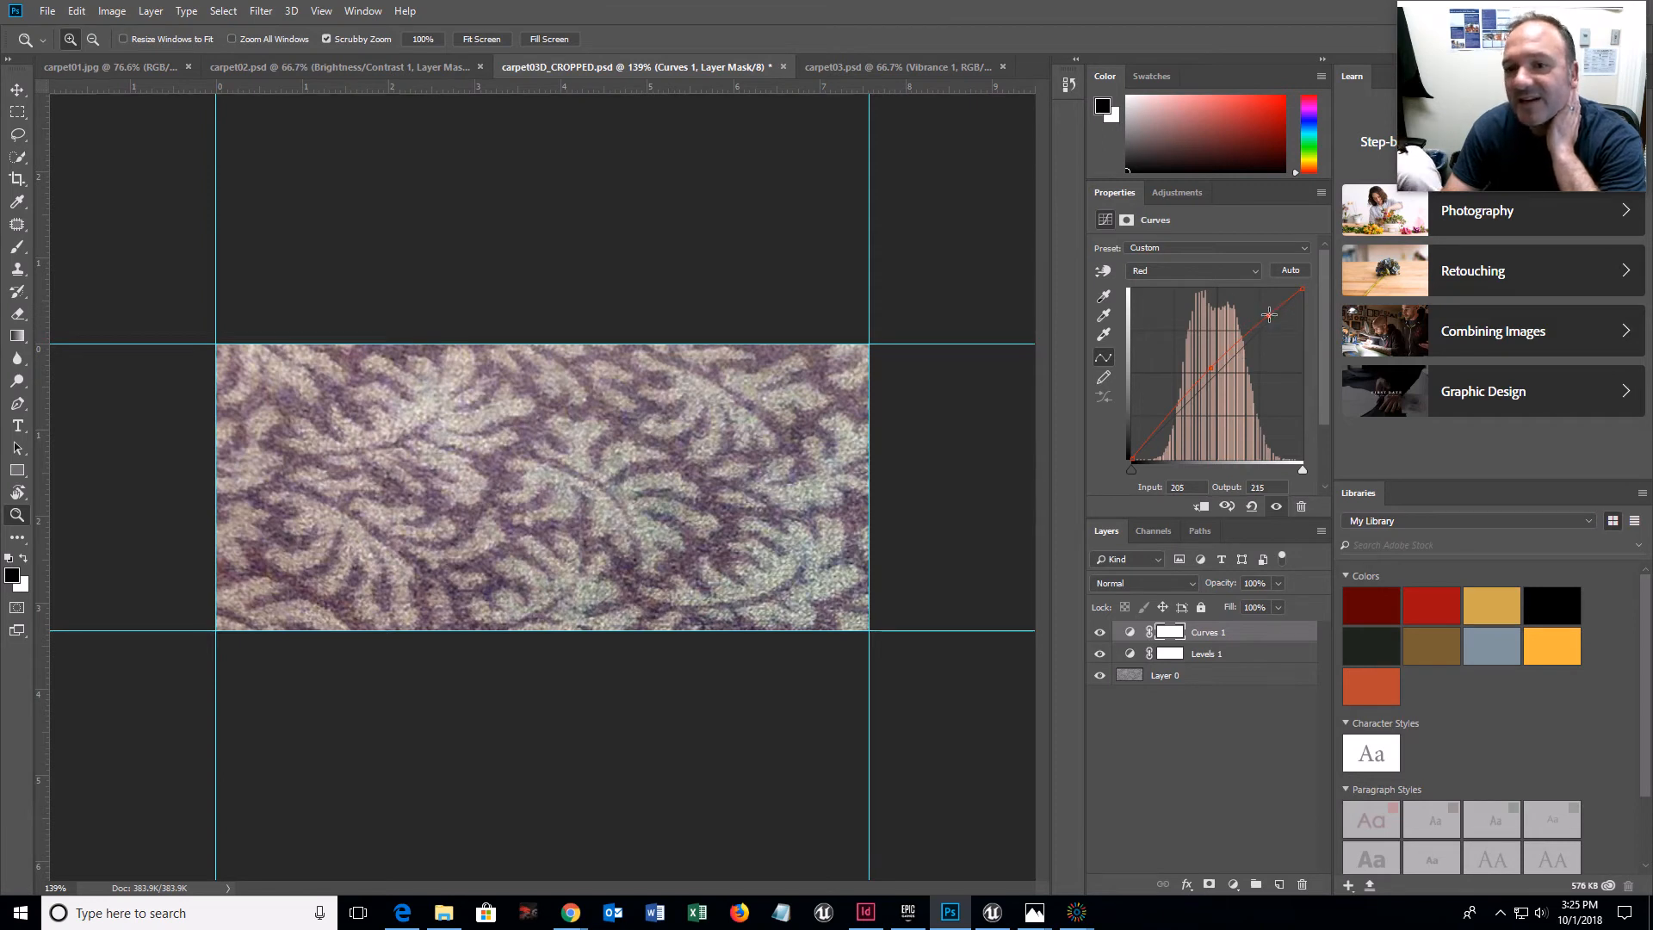
mouse_move(1268, 315)
left_mouse_down()
mouse_move(1271, 293)
mouse_move(1268, 307)
left_mouse_up()
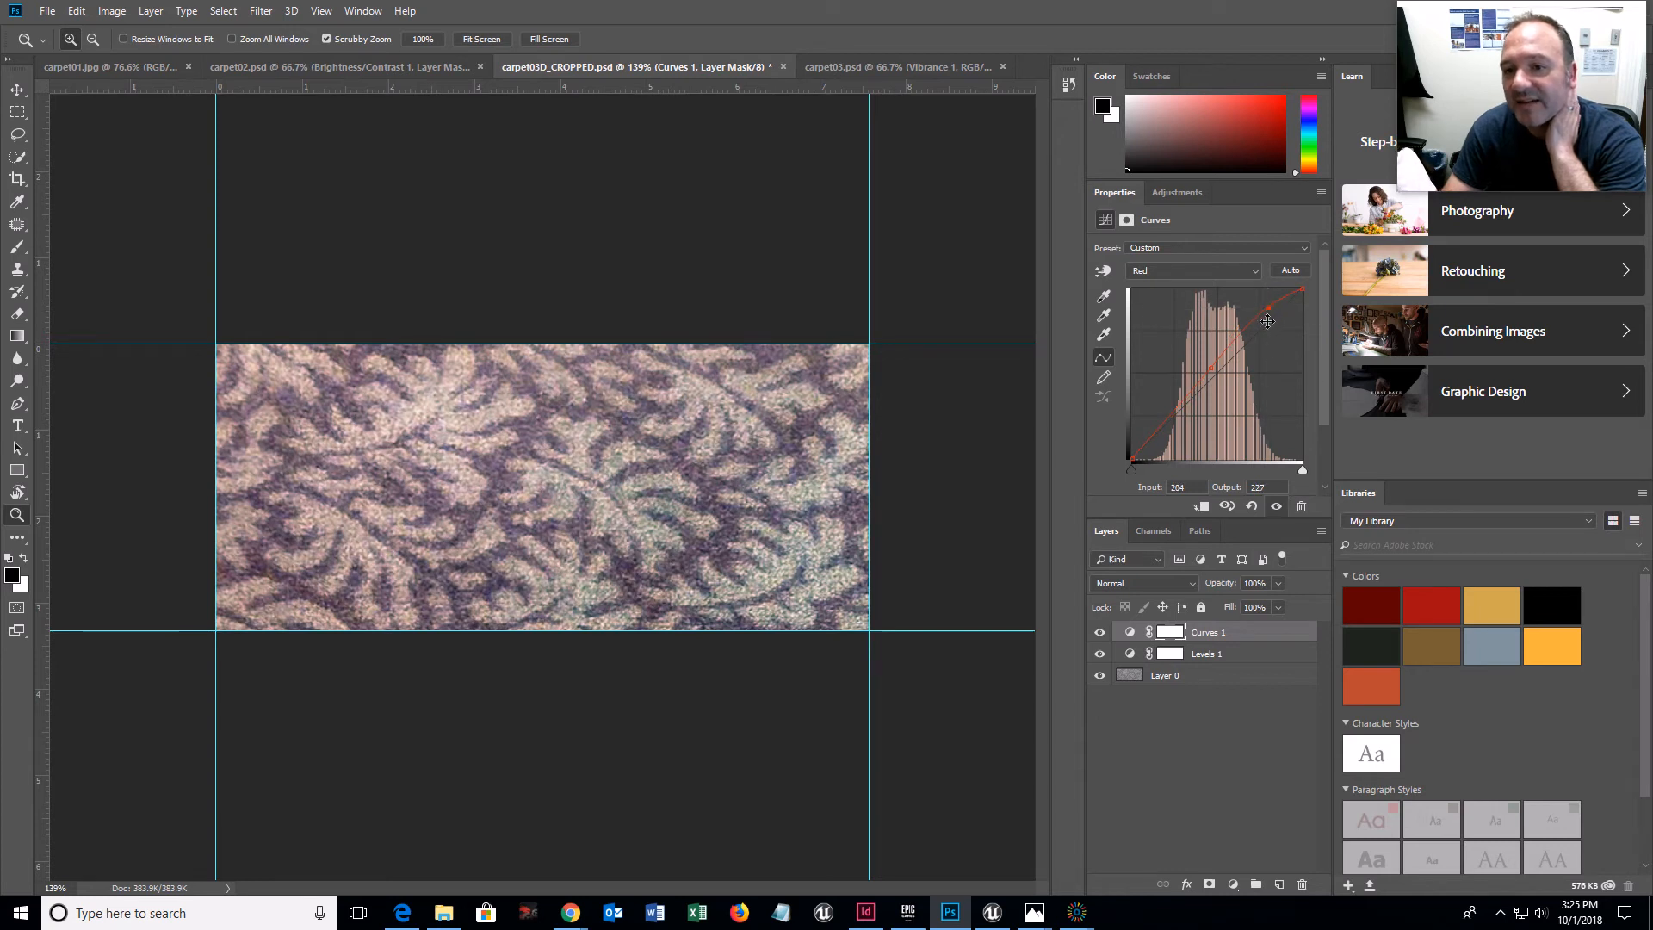
key("Delete")
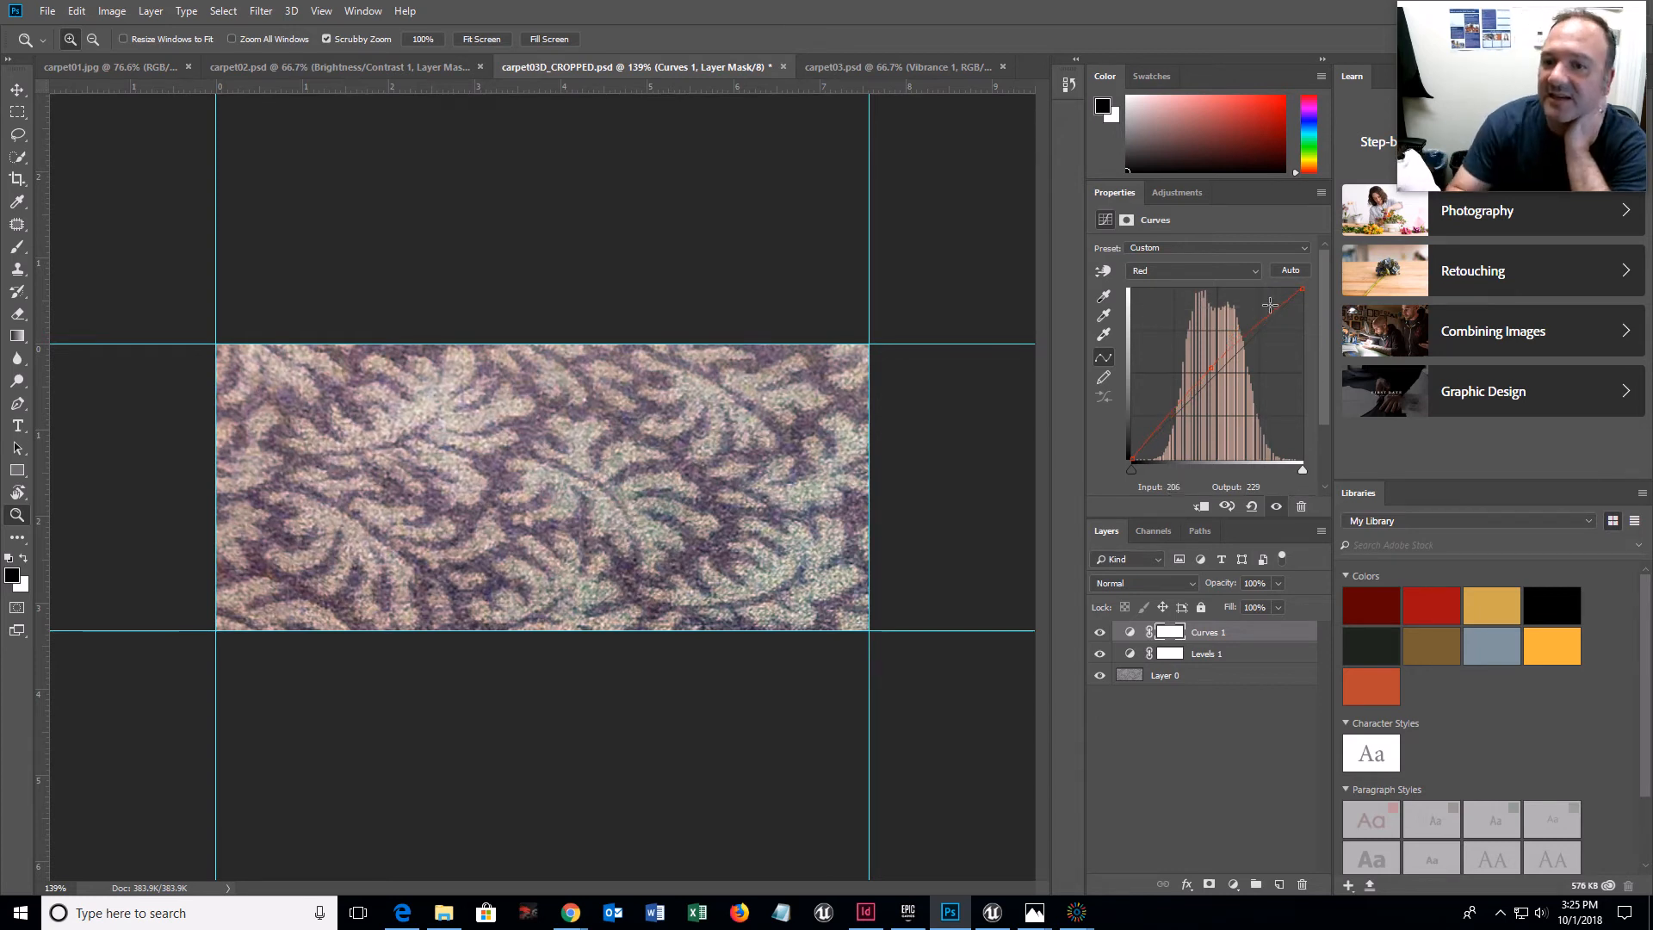
left_click_drag(1153, 434, 1144, 413)
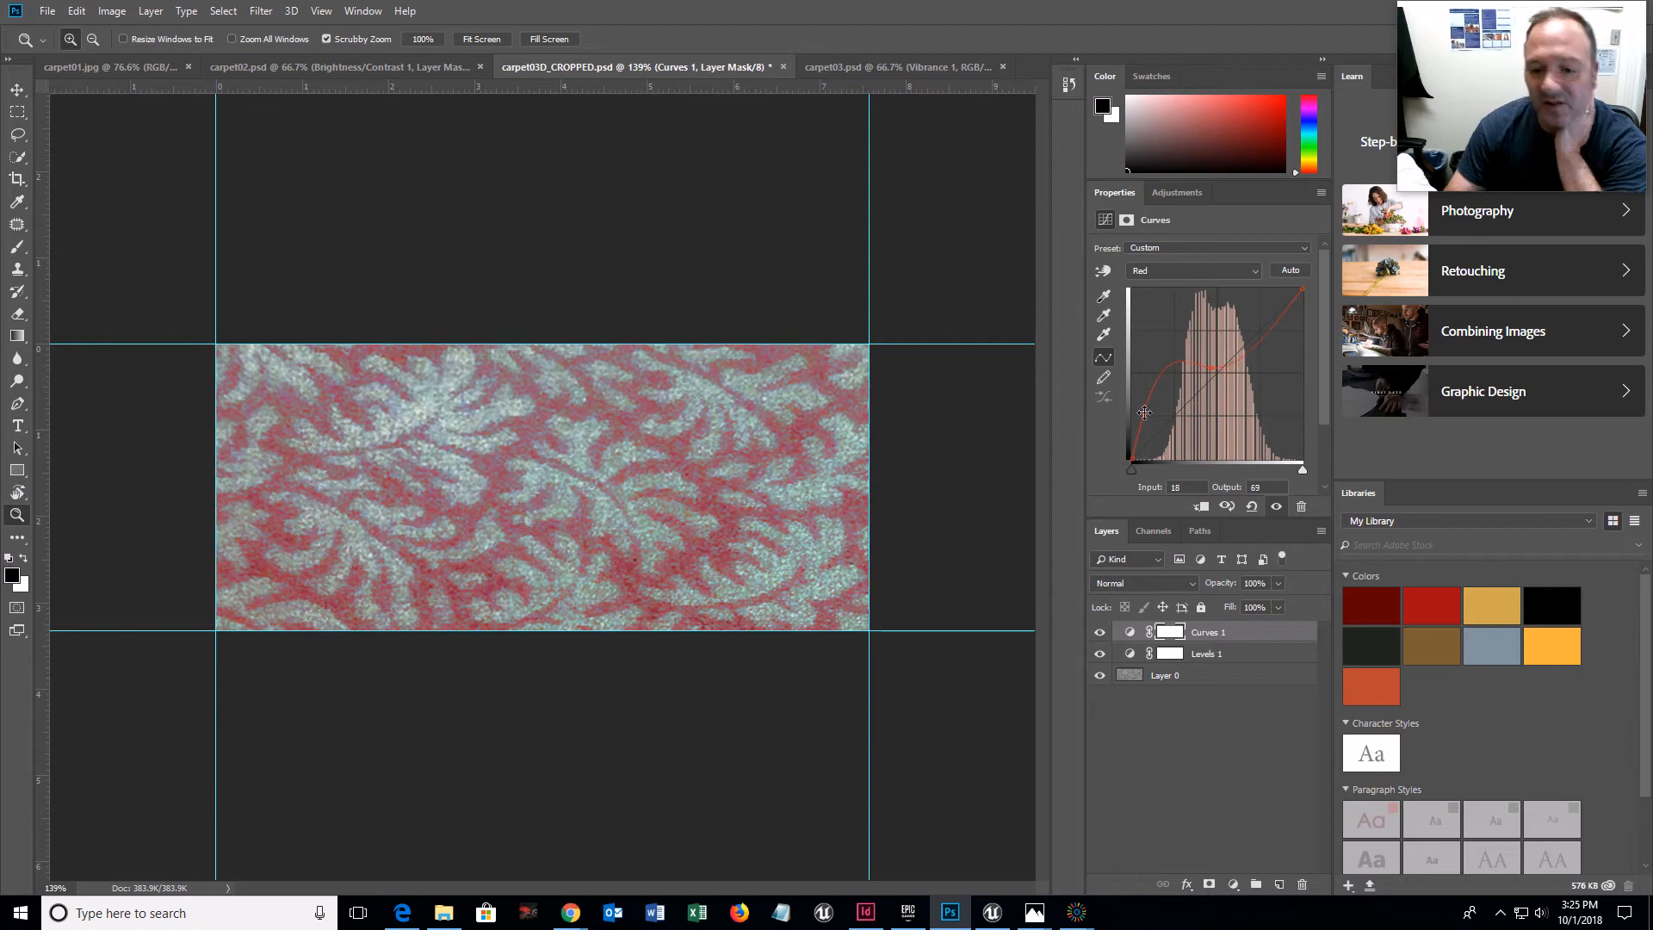
key("ctrl+z")
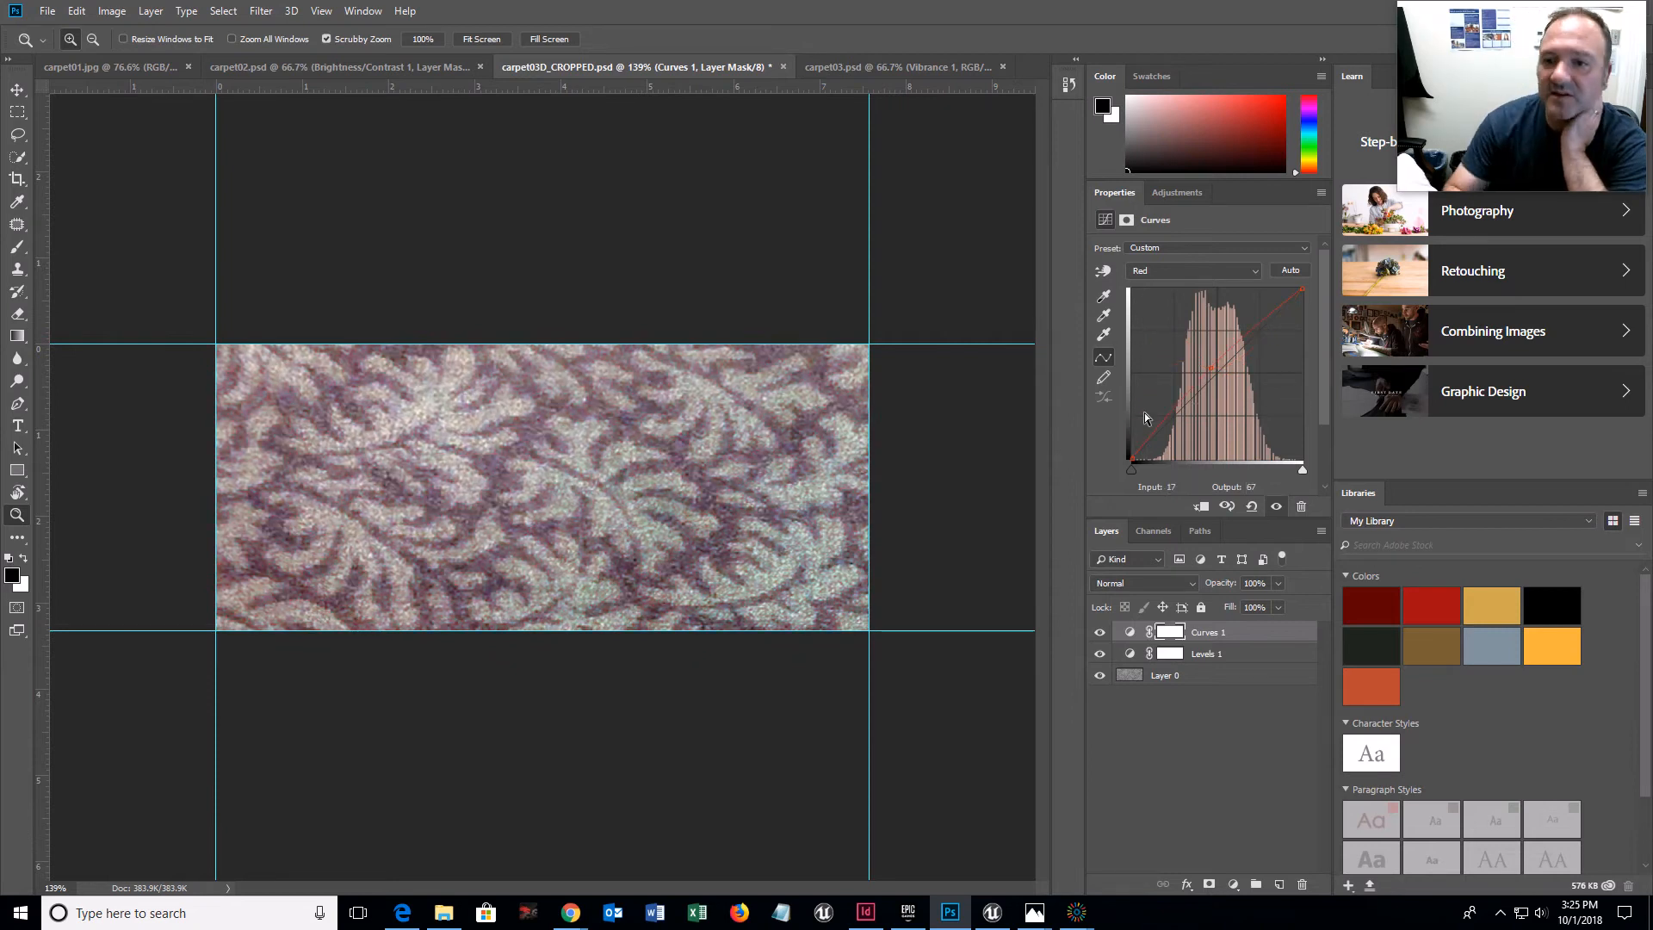
- Lower the blue channel's midtones in the Curves adjustment with a point at input 122, output 108
left_click(1200, 272)
left_click(1164, 312)
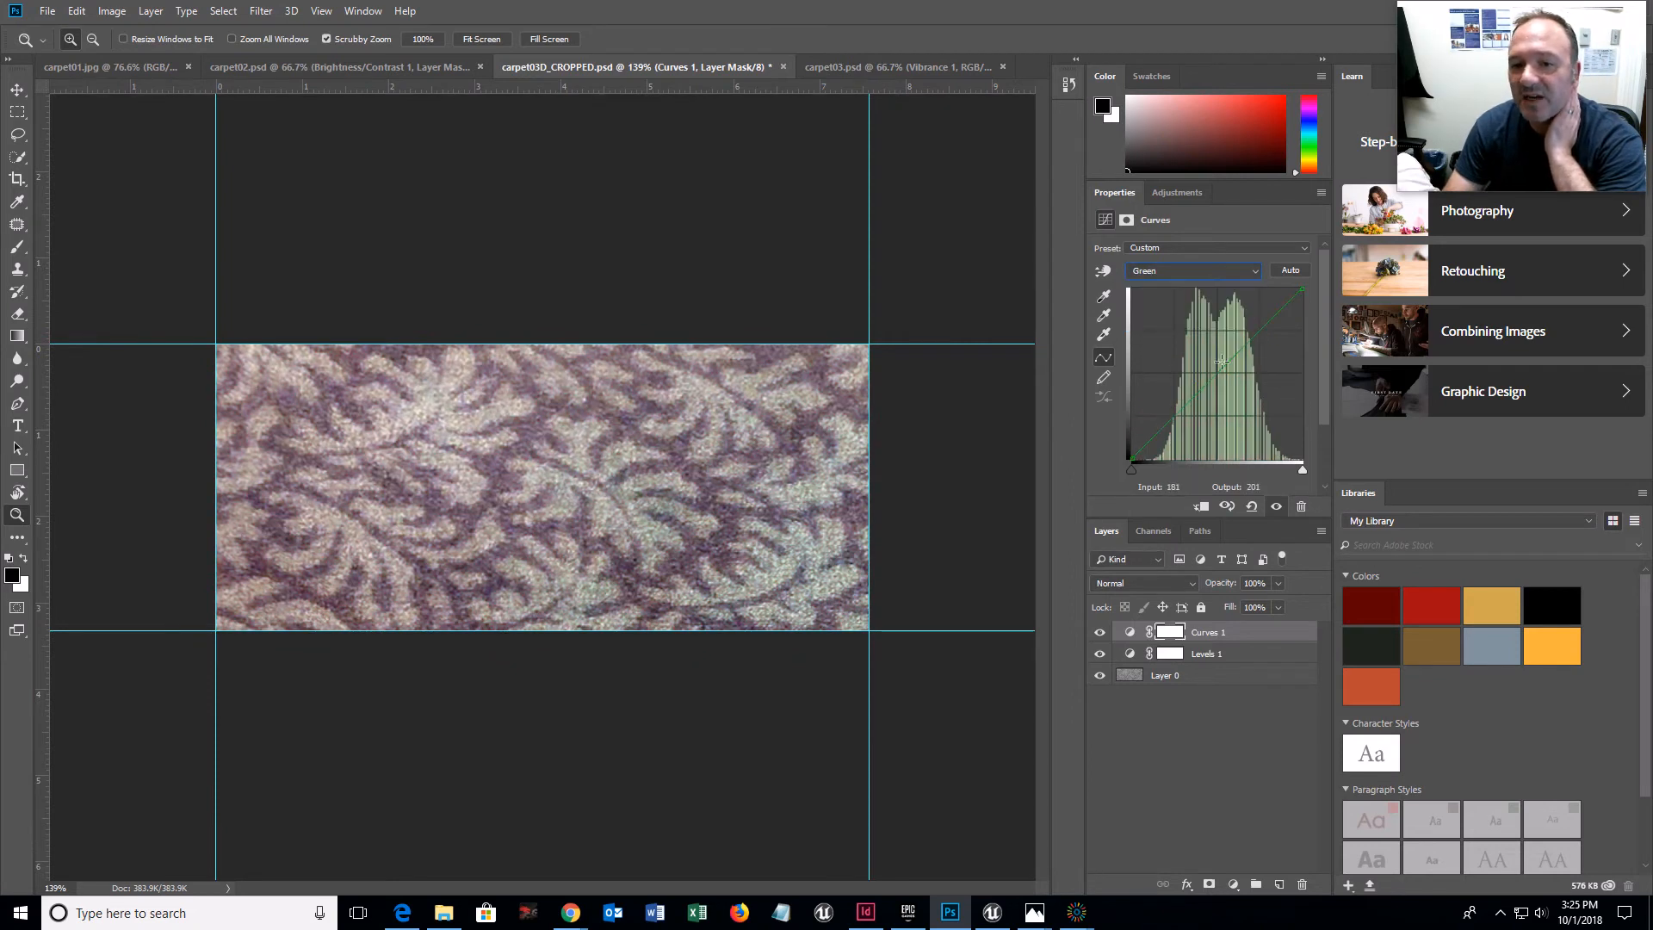
left_click(1253, 272)
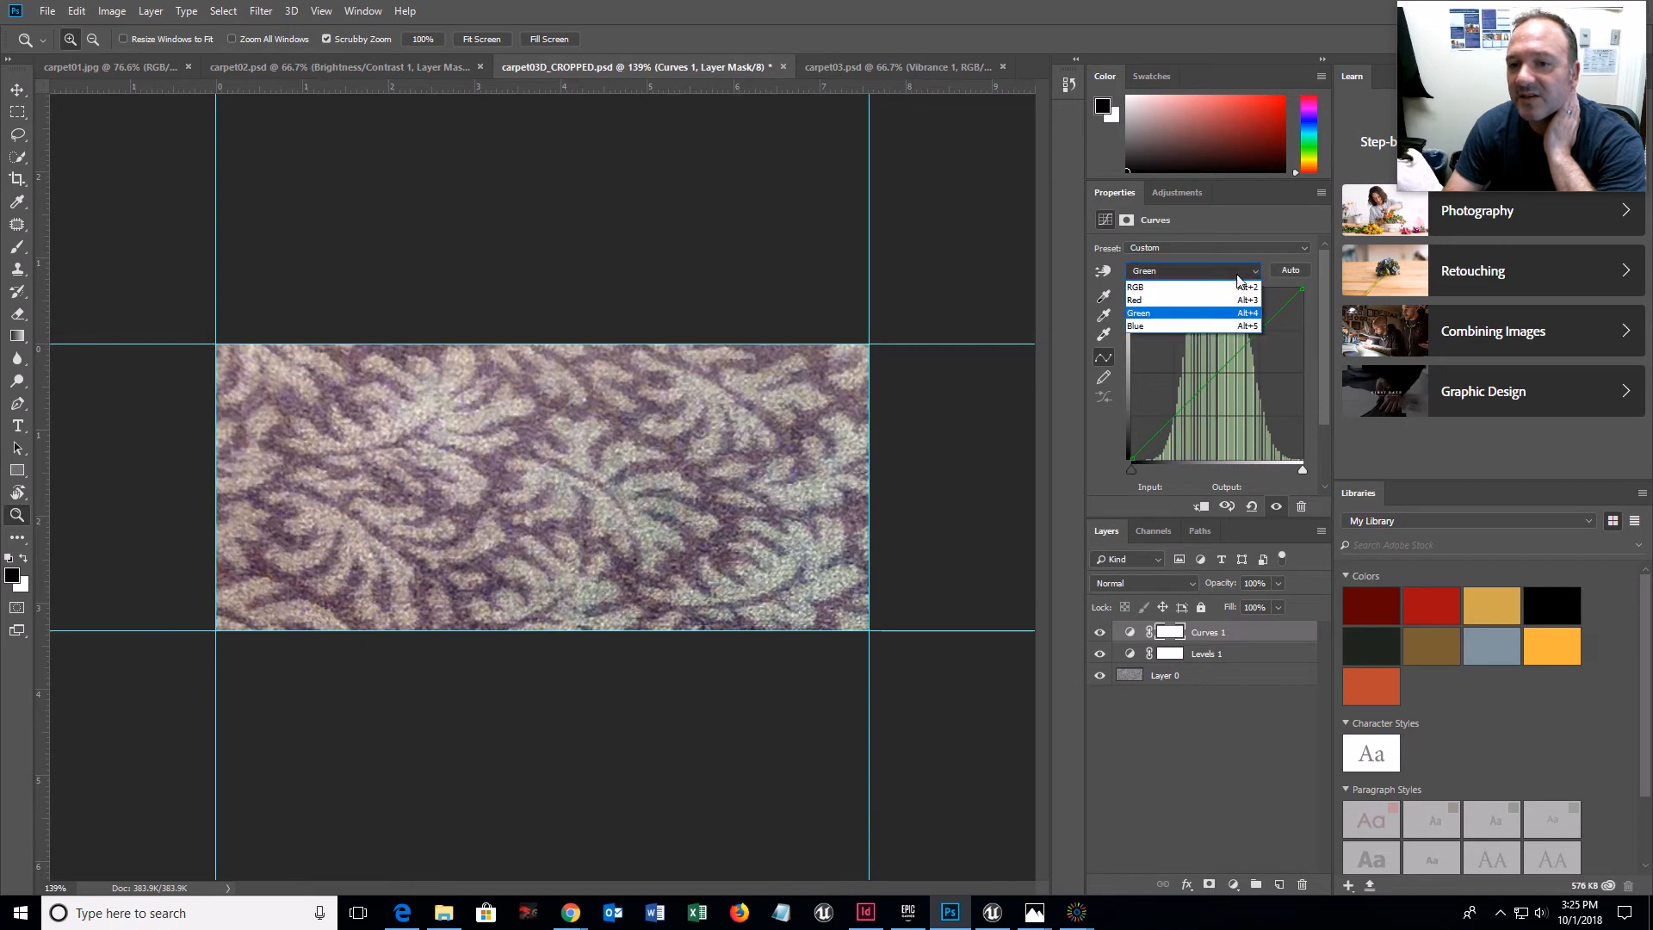
left_click(1153, 329)
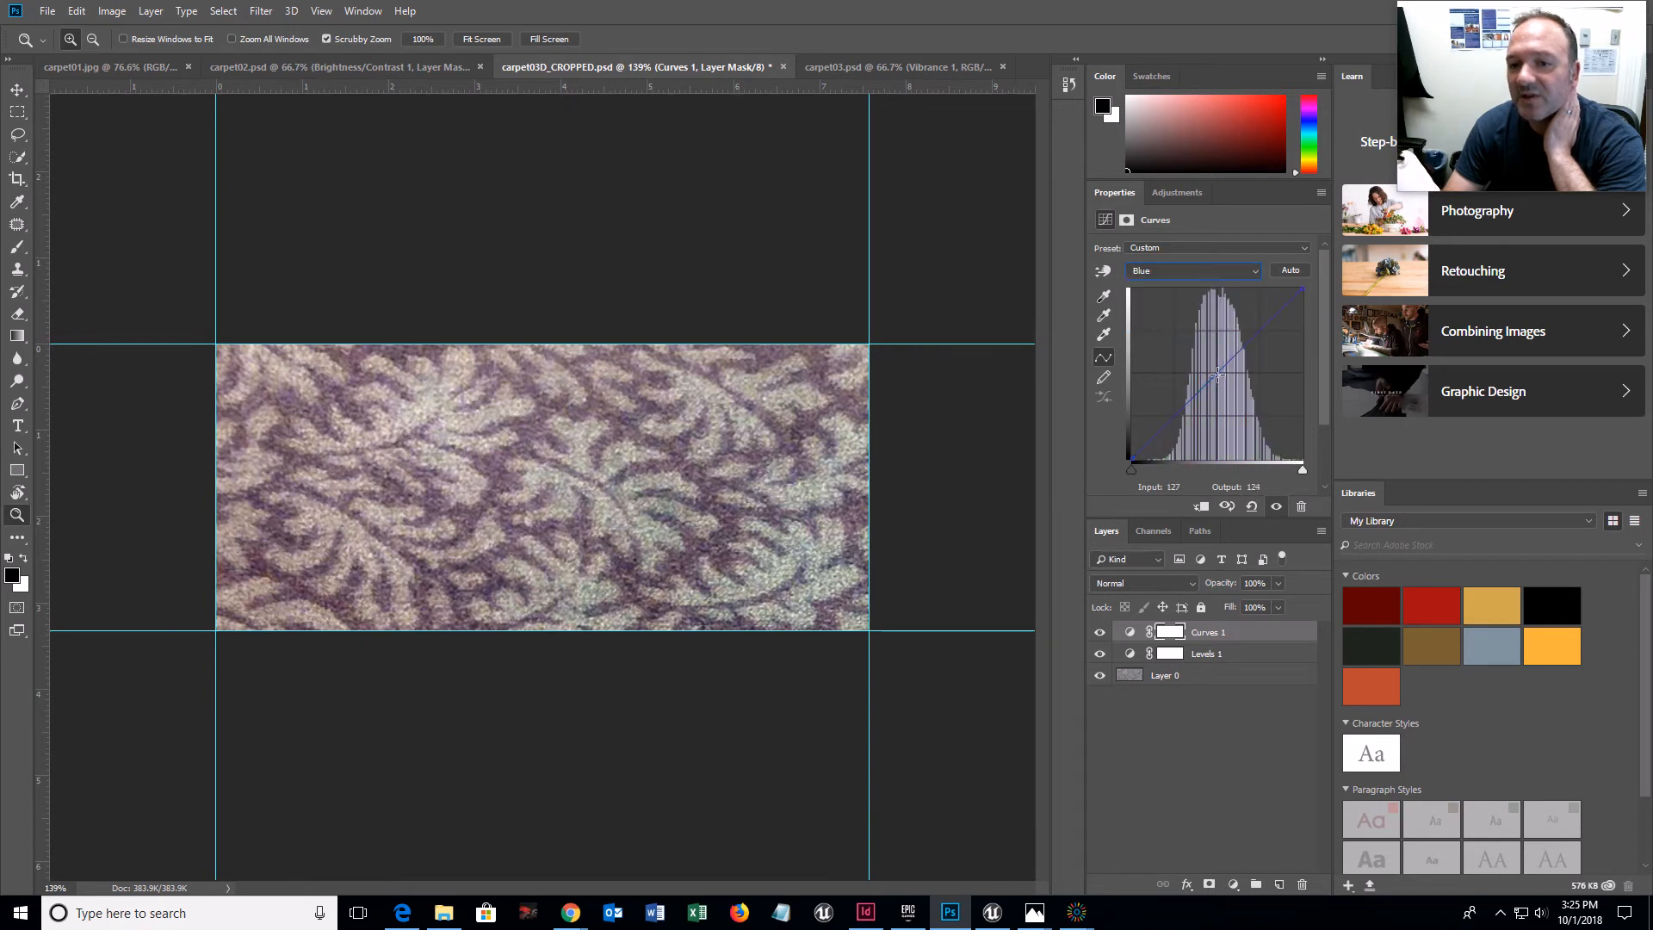
left_click_drag(1216, 374, 1219, 383)
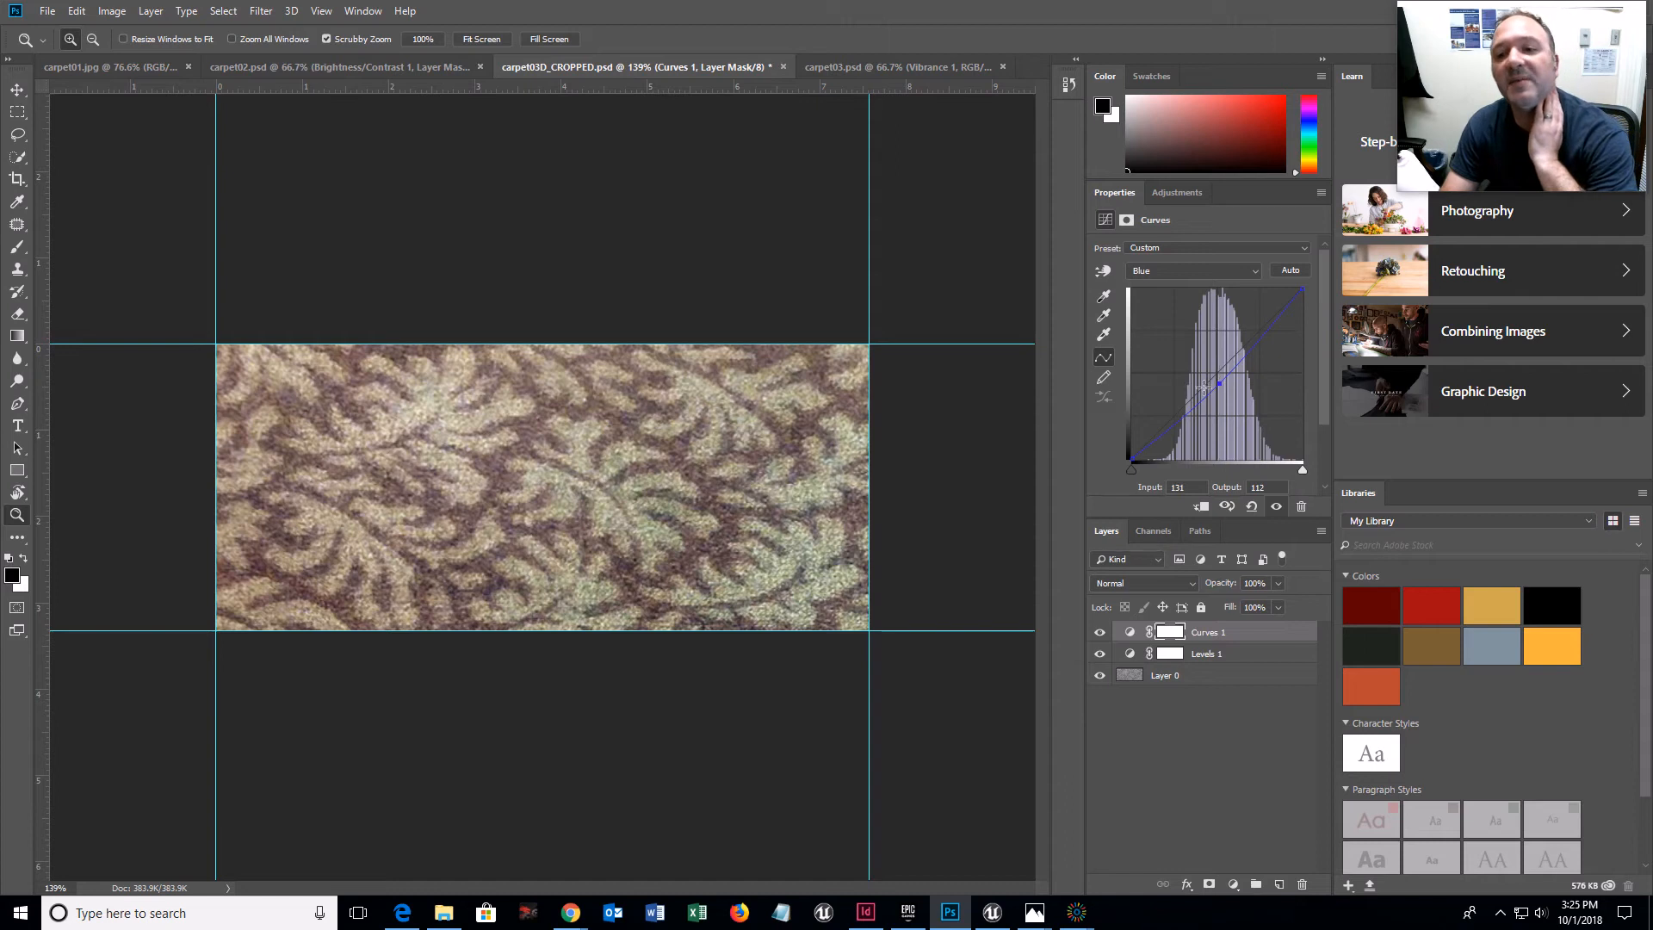
left_click_drag(1220, 381, 1215, 385)
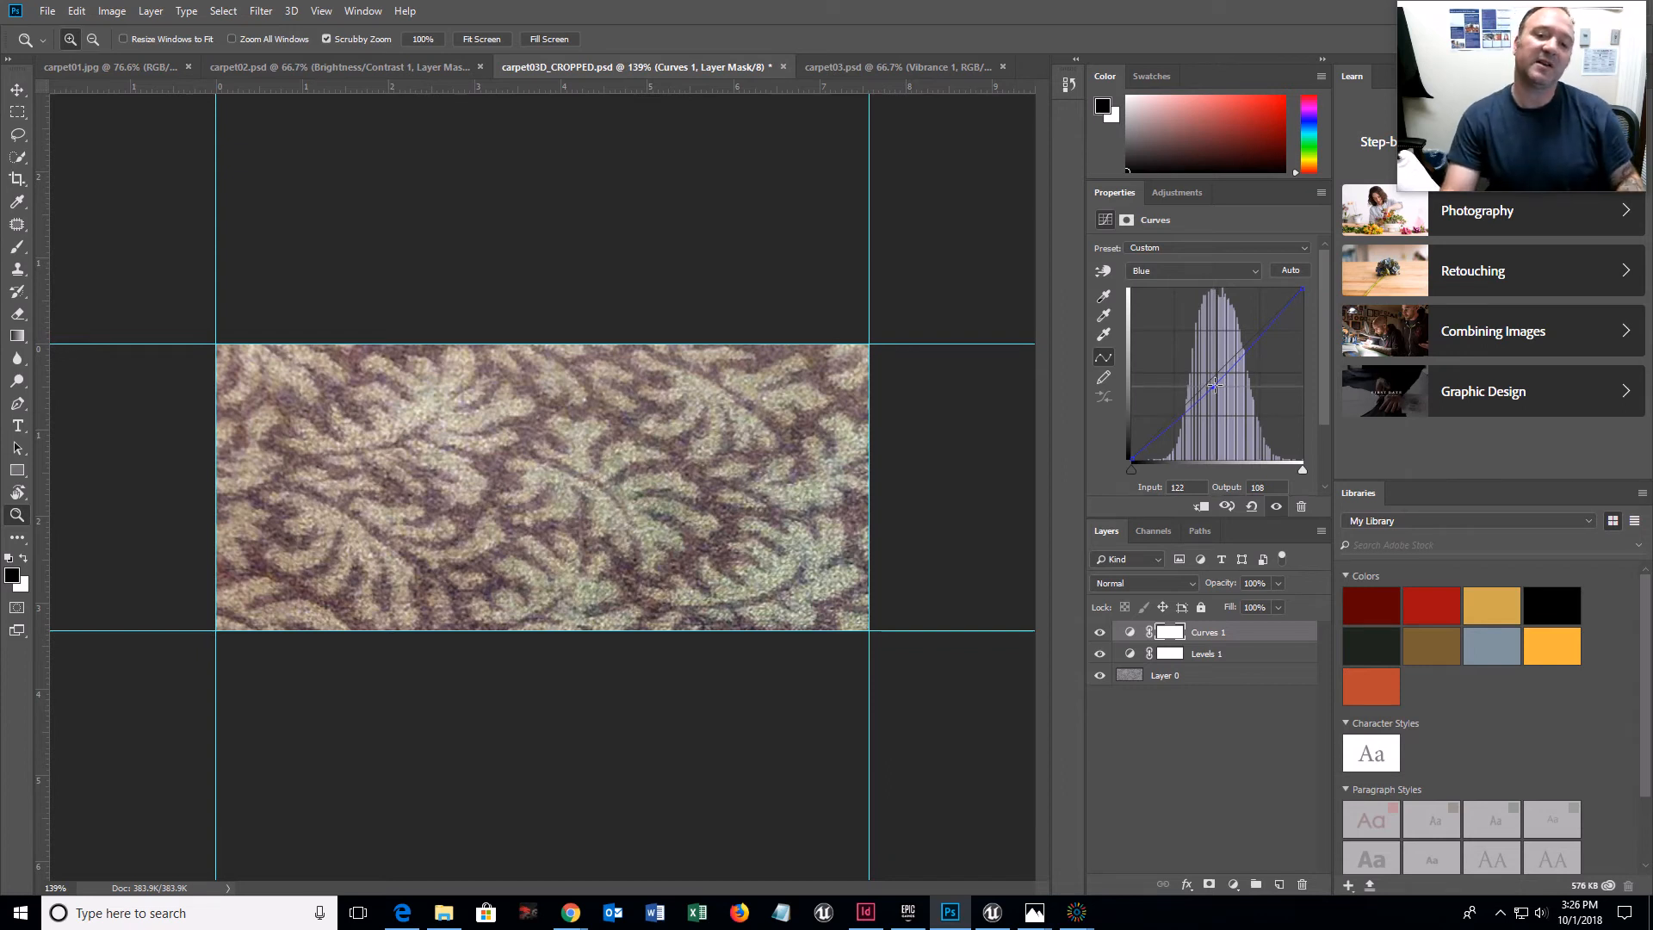
left_click(1247, 273)
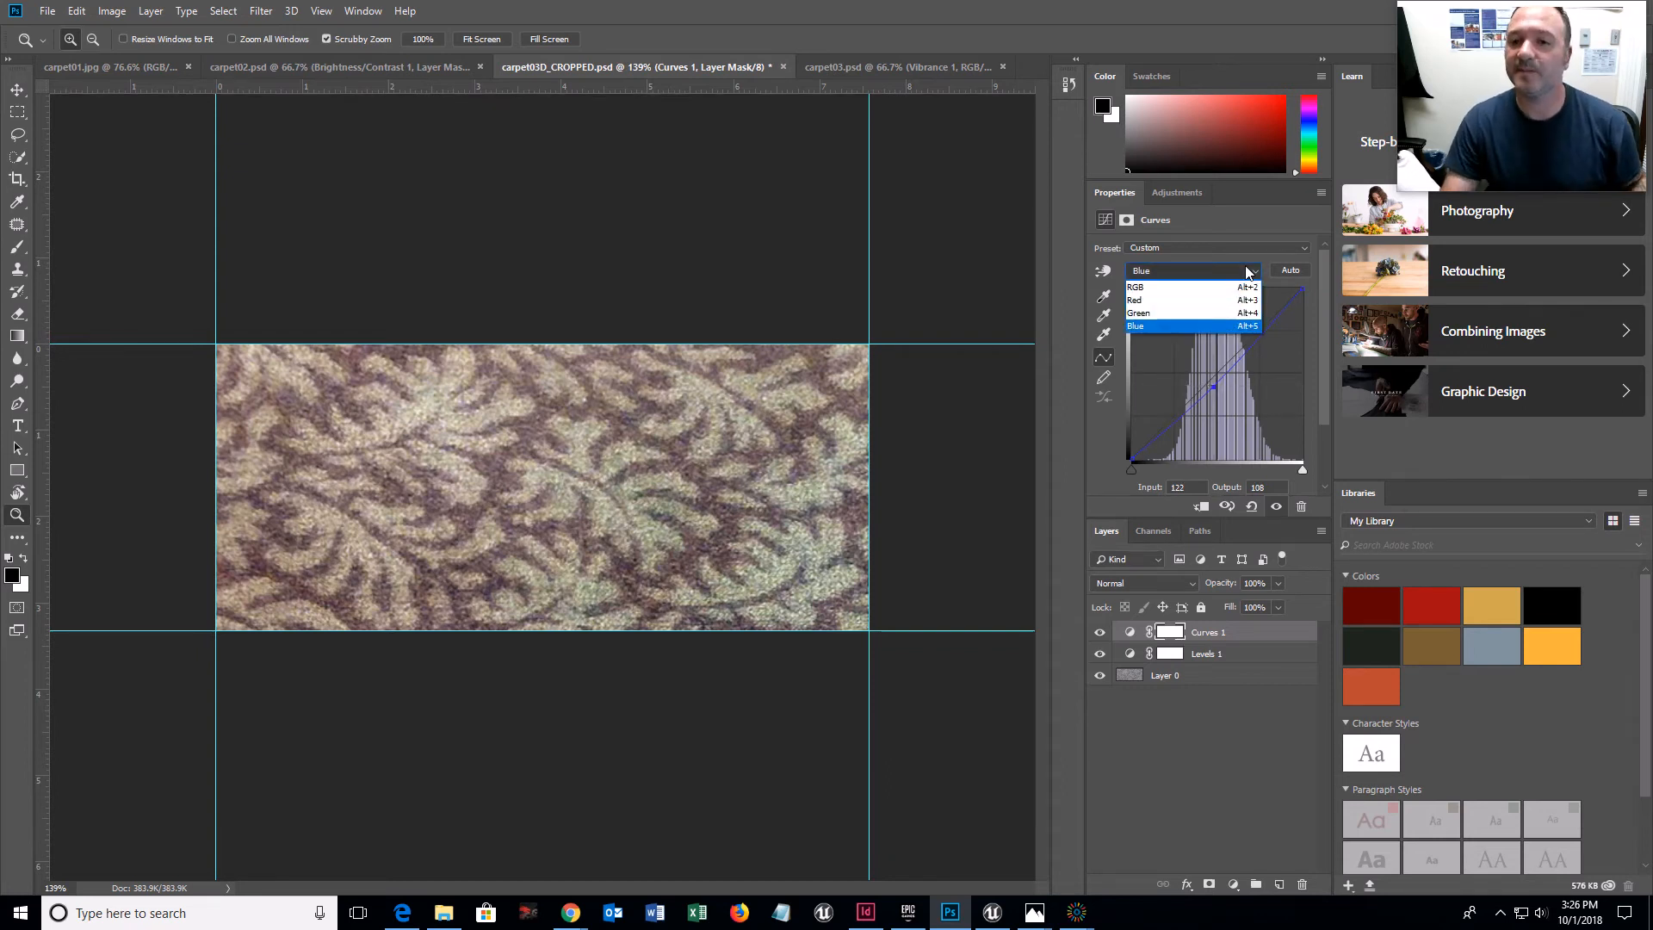
left_click(1248, 272)
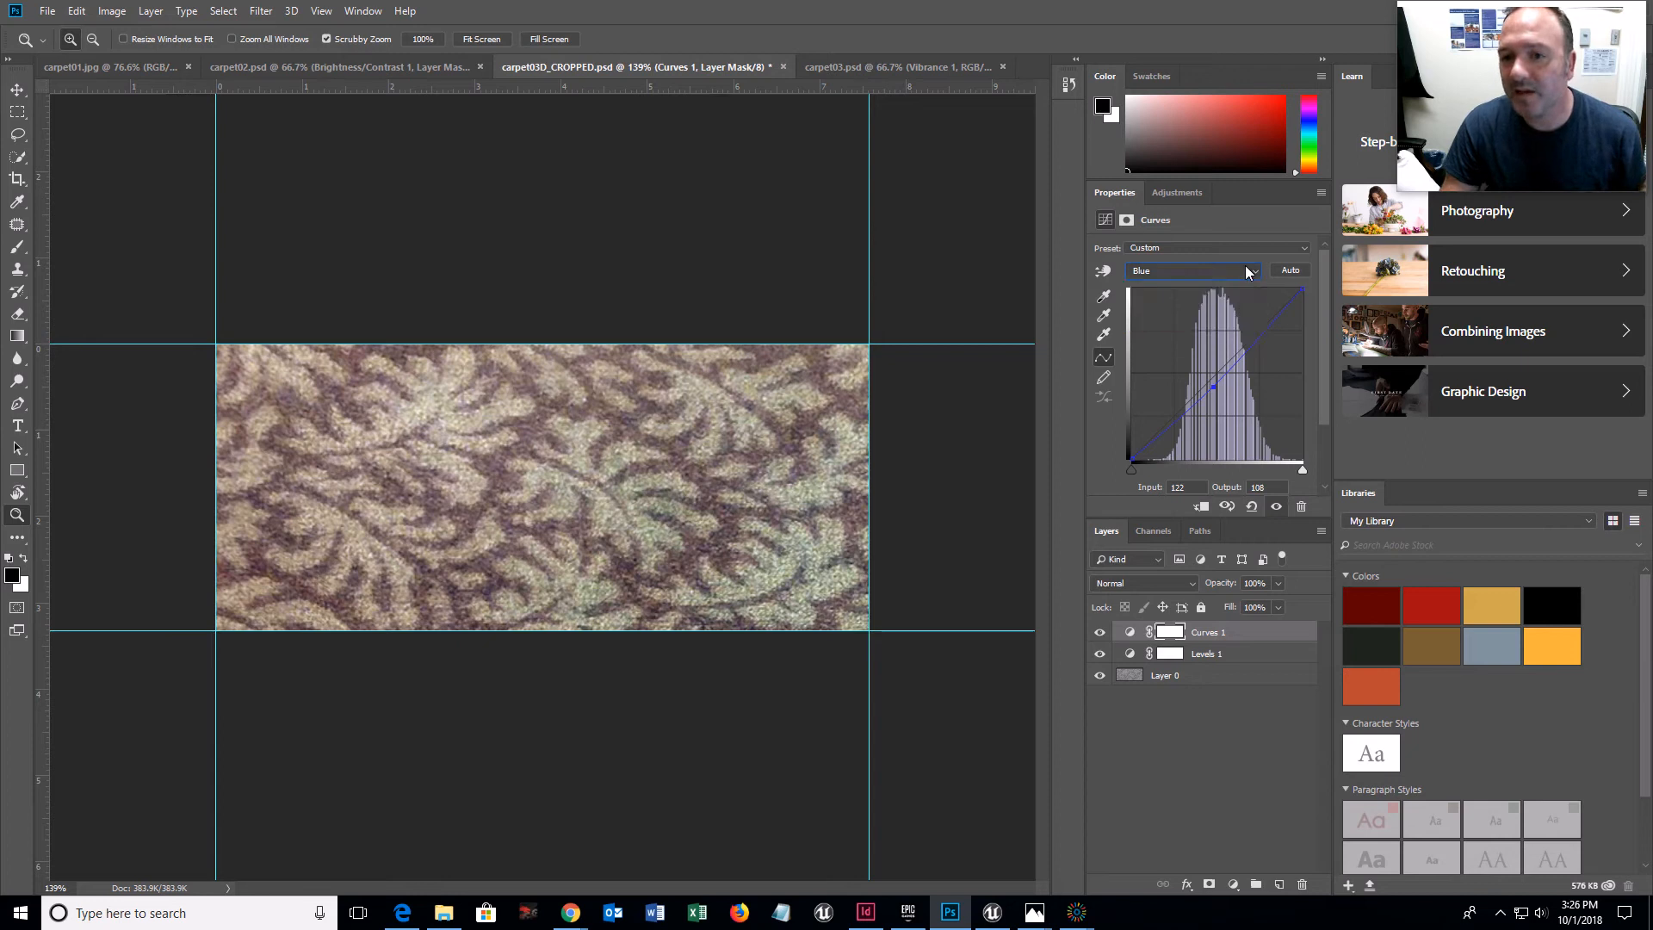
- Toggle the visibility of the Curves and Levels layers to compare the carpet with and without them, leaving both visible
left_click(1185, 191)
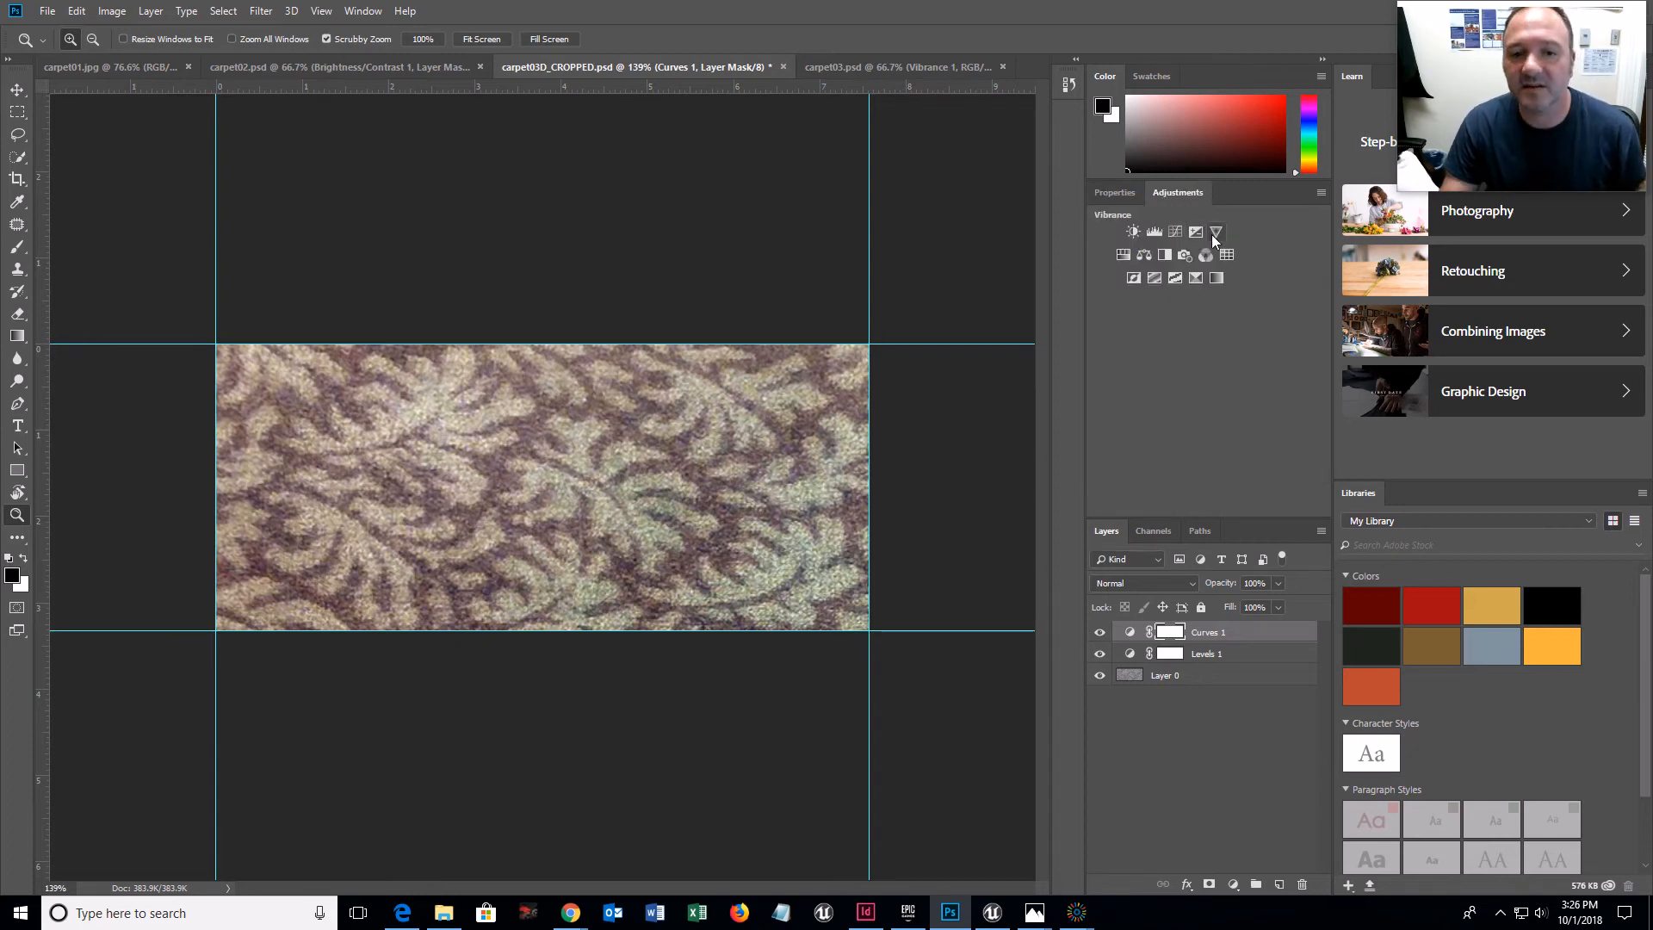
left_click(1099, 632)
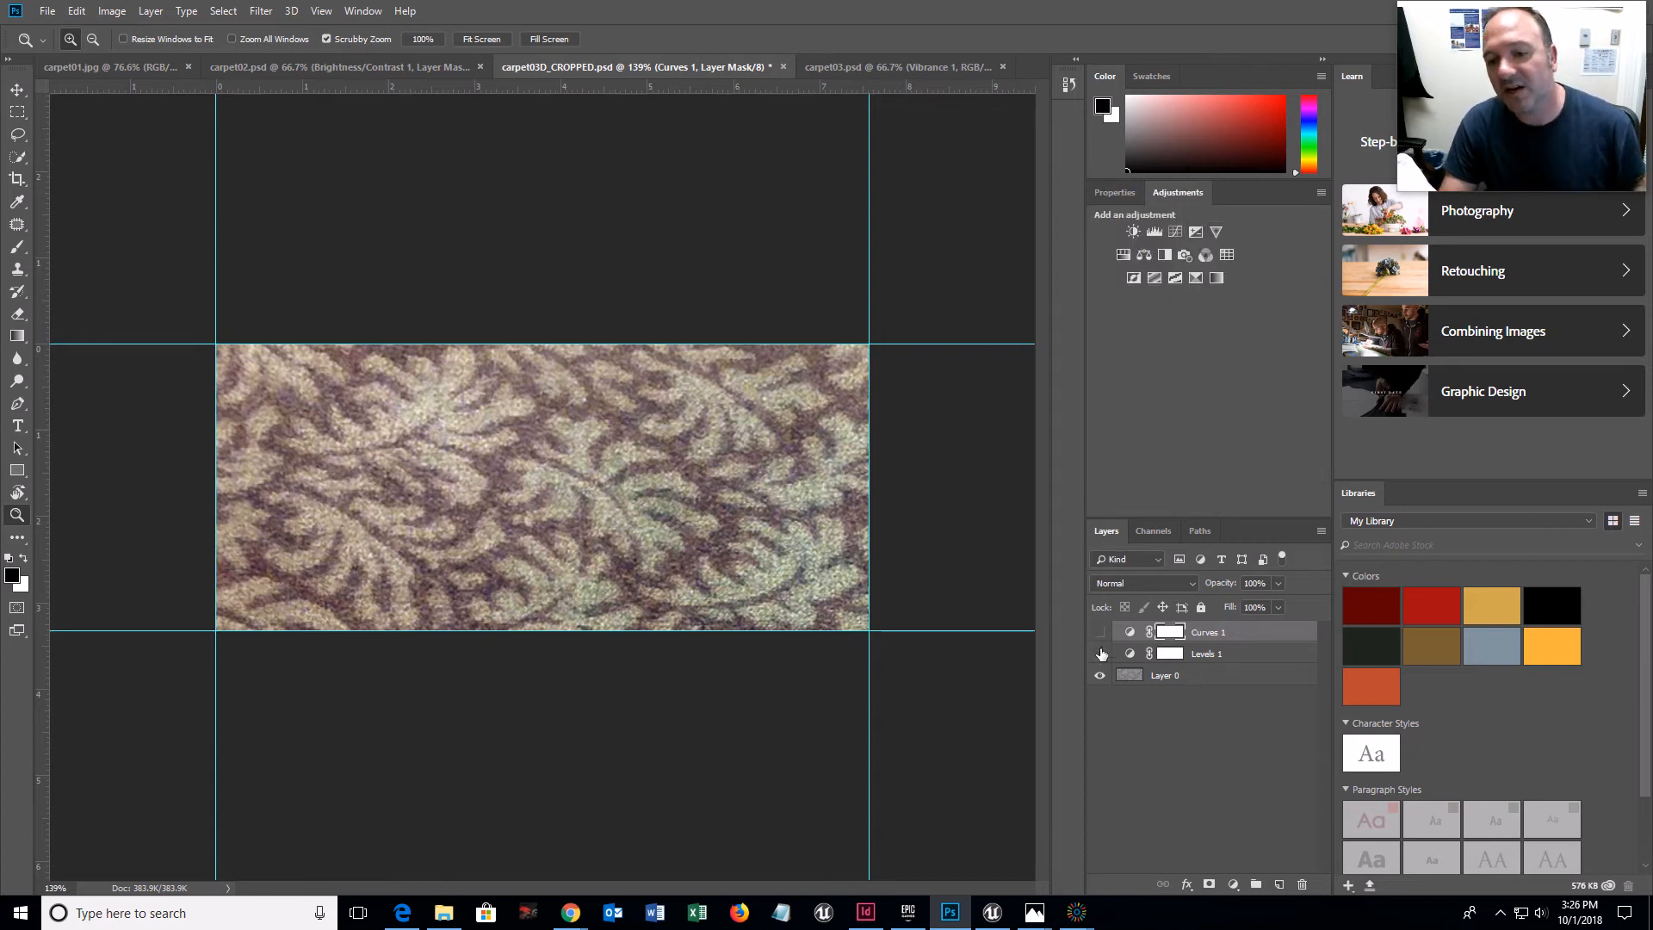
left_click(1100, 654)
left_click(1100, 655)
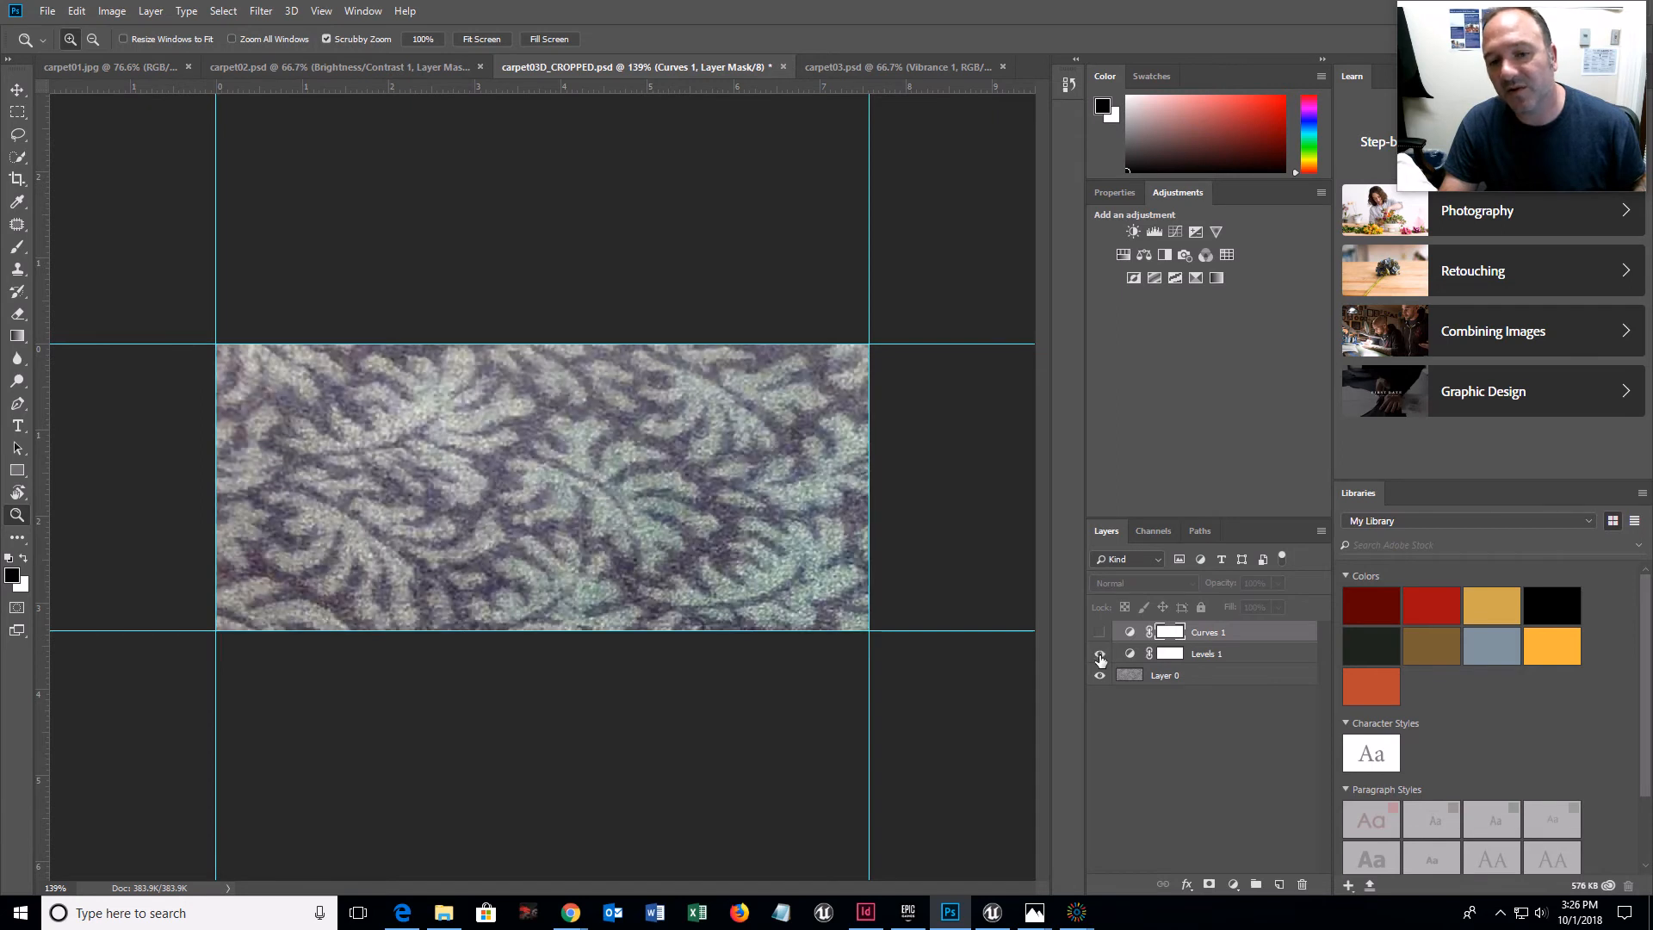
left_click(1099, 634)
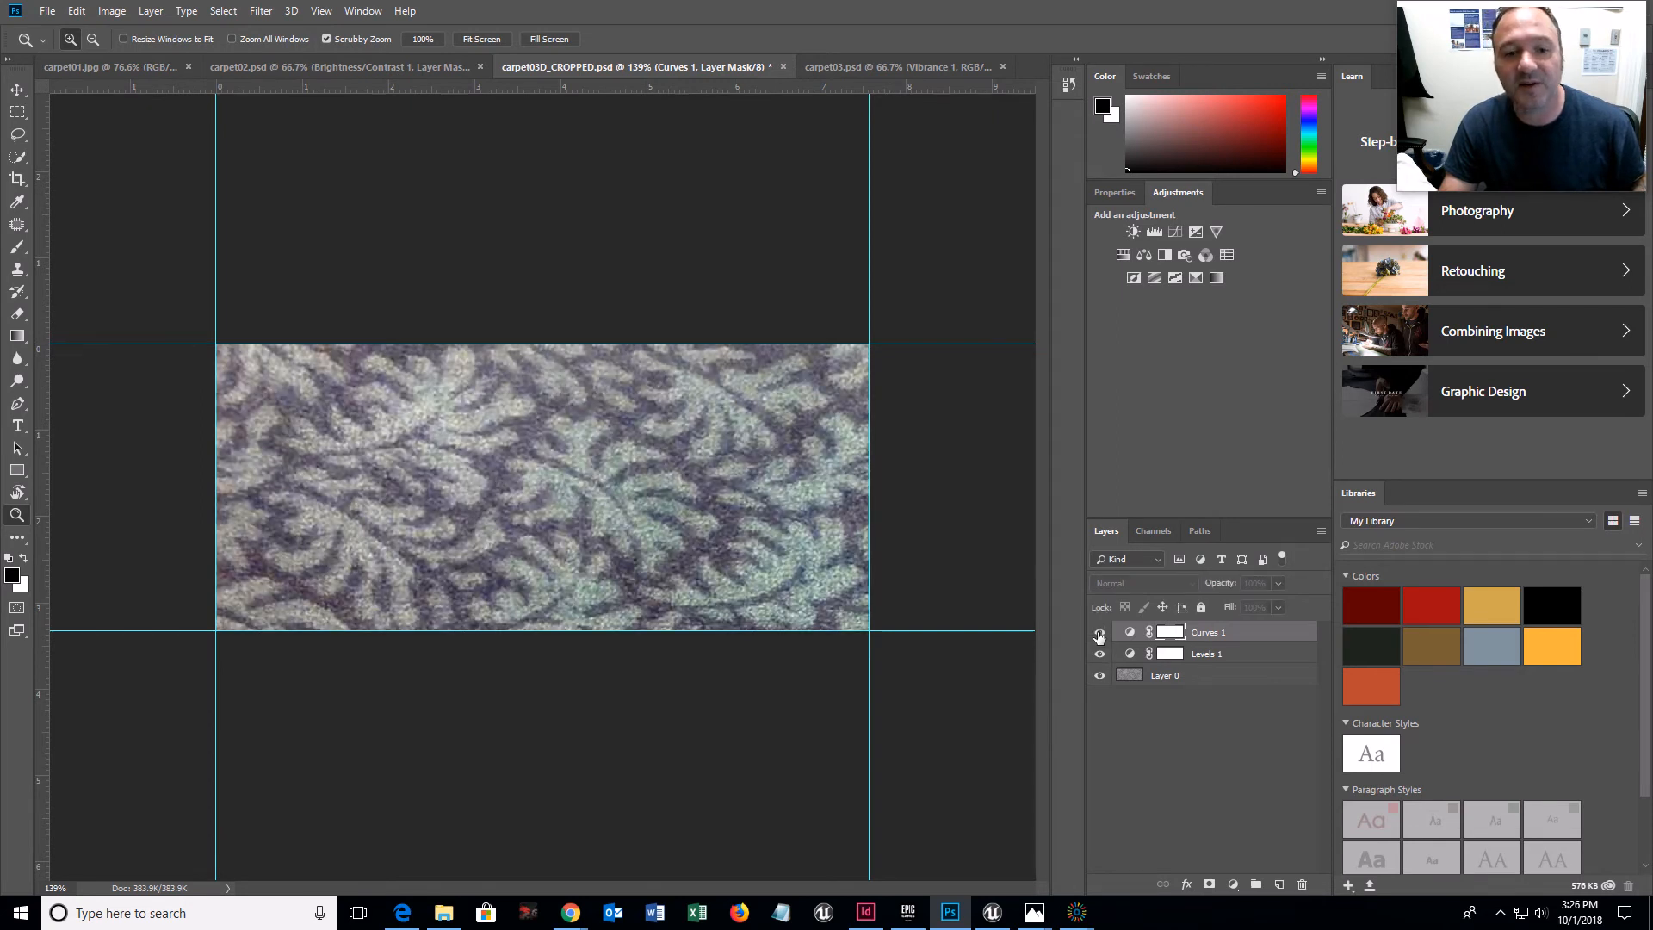
left_click(1099, 632)
- Add a Vibrance adjustment layer above the Curves layer with Vibrance at +66 and Saturation at +8
left_click(1221, 233)
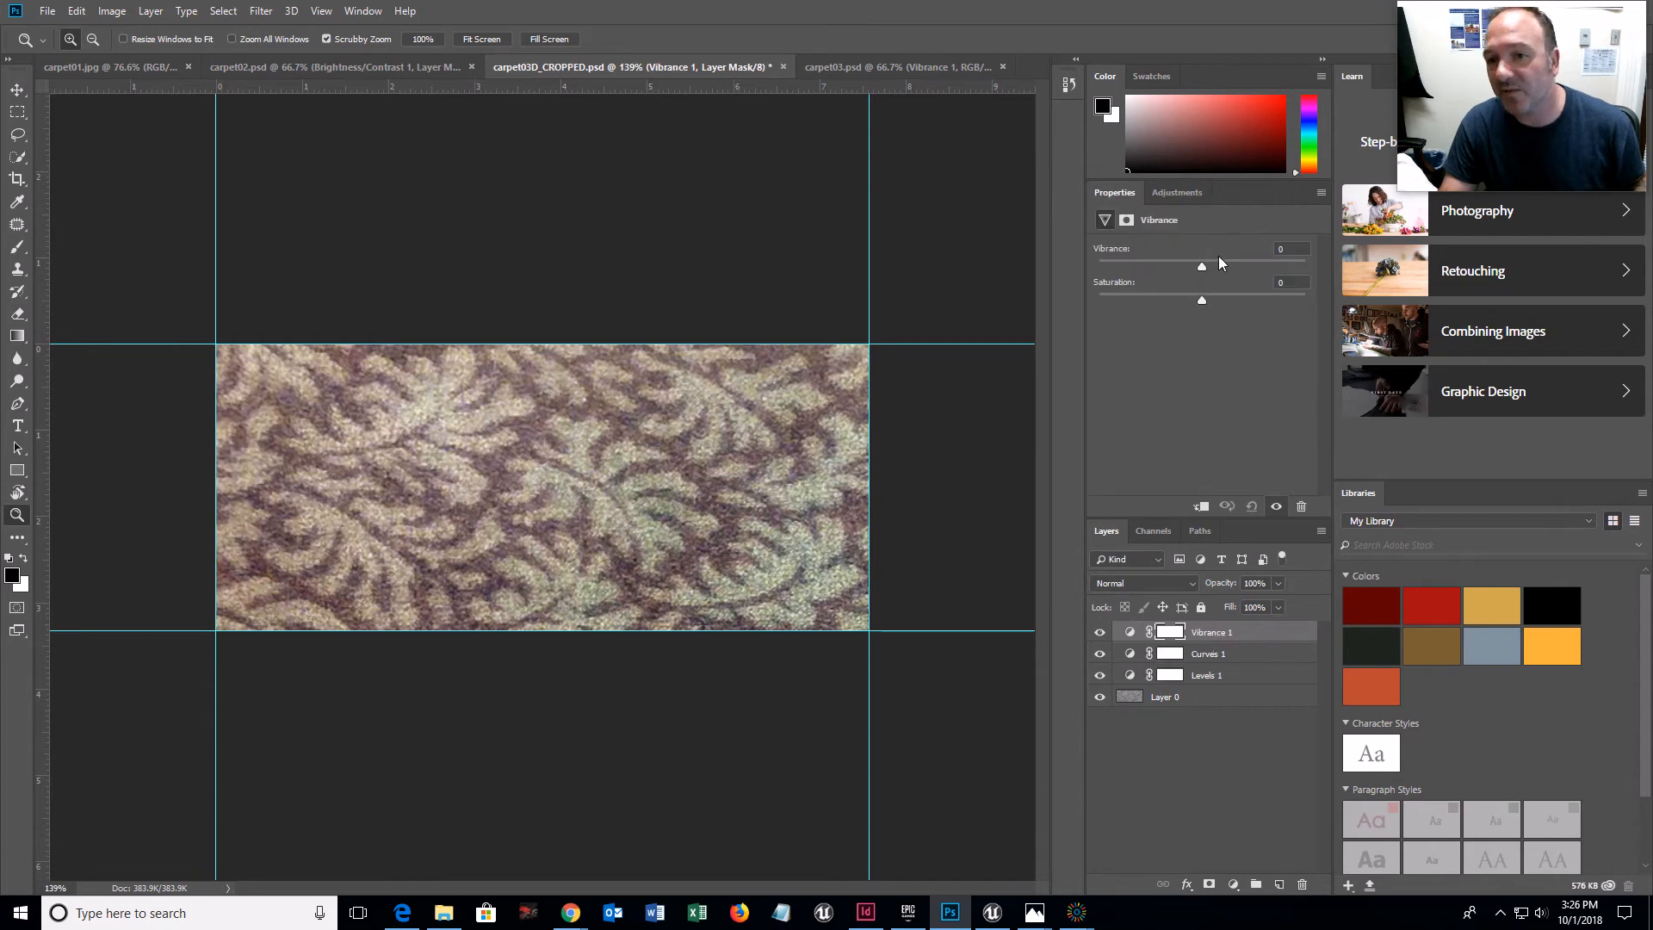
left_click_drag(1202, 267, 1218, 267)
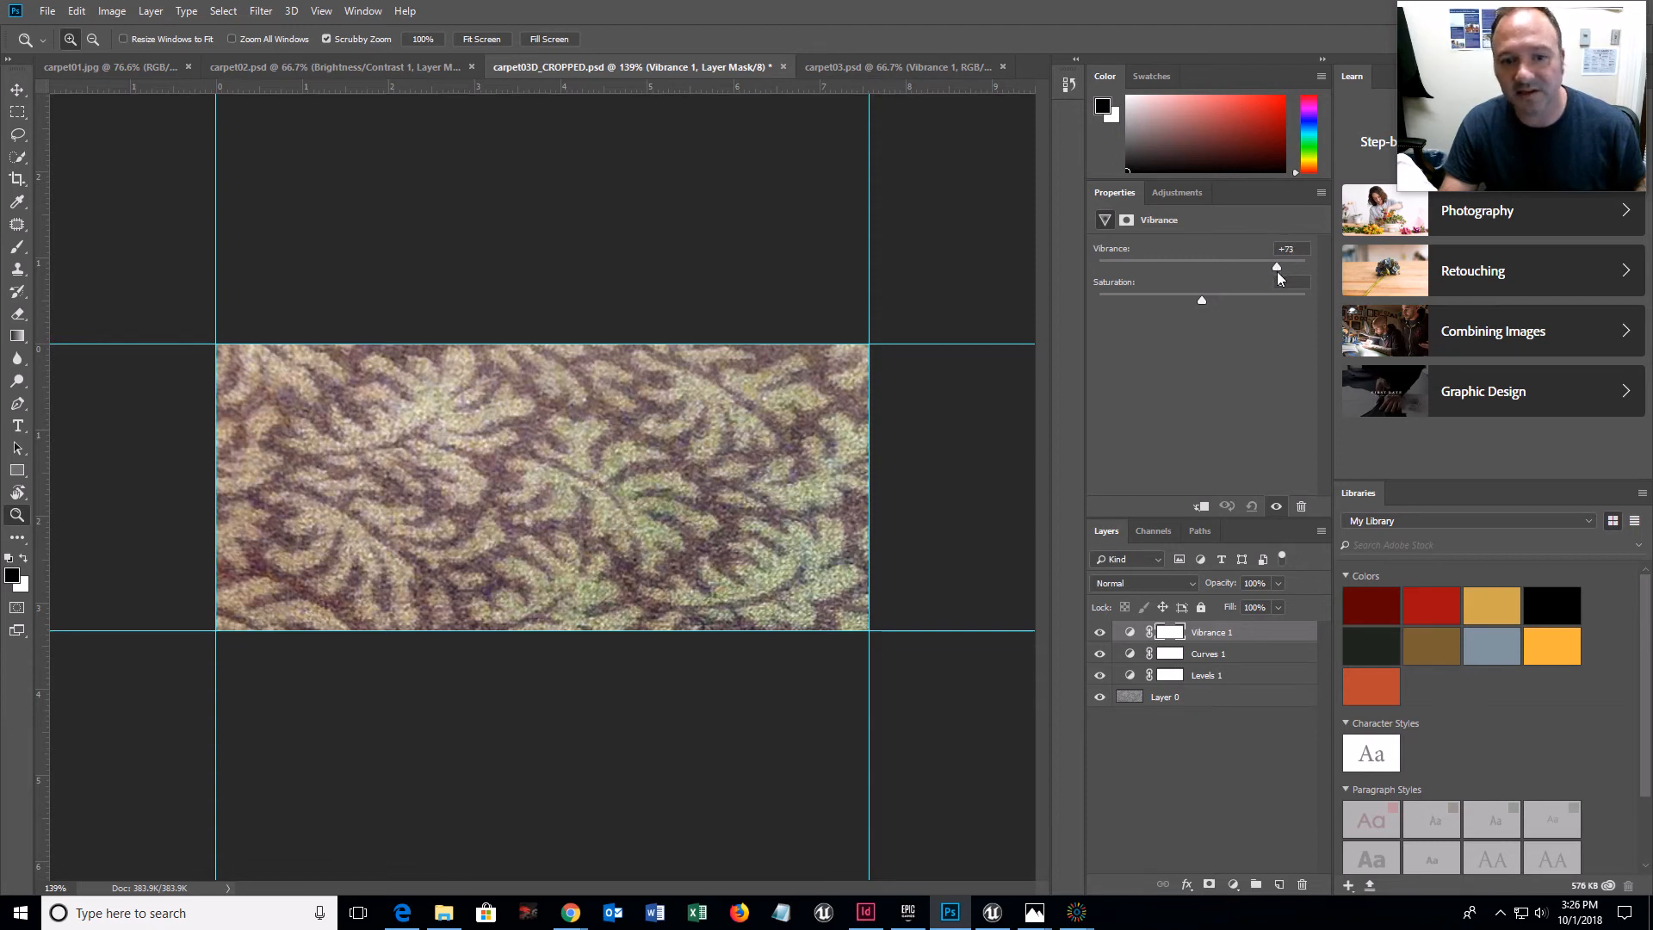
left_click_drag(1278, 272, 1269, 272)
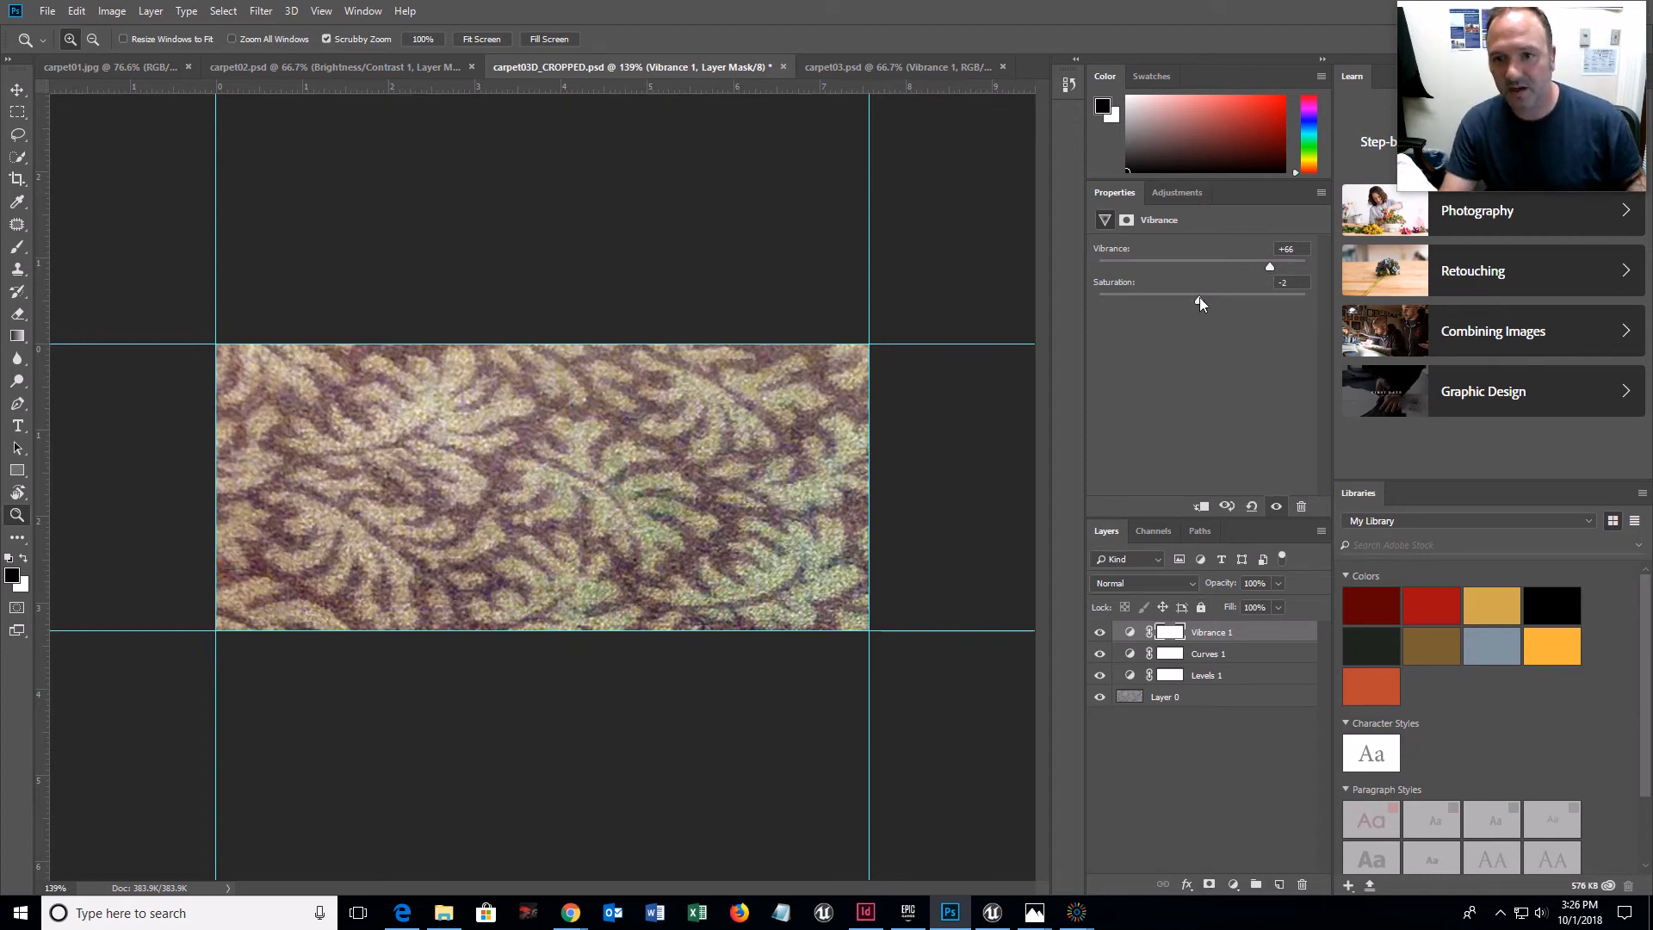
left_click_drag(1217, 302, 1210, 305)
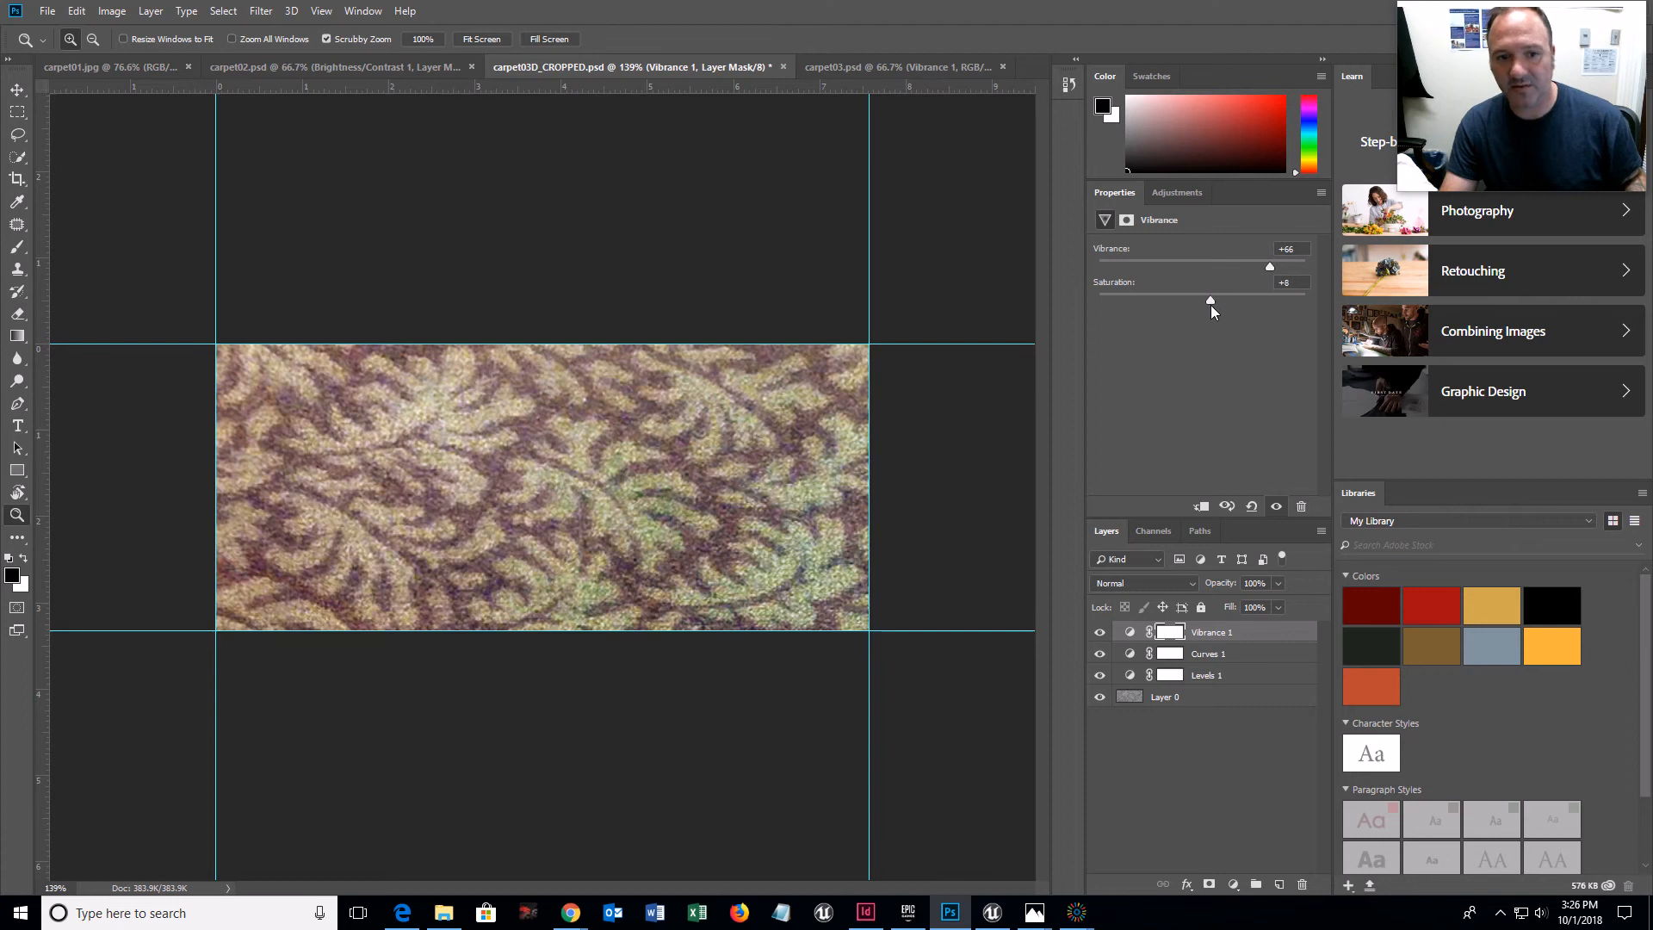
- Toggle the Vibrance layer's visibility several times to compare the carpet's colours, leaving the layer visible
left_click(1100, 633)
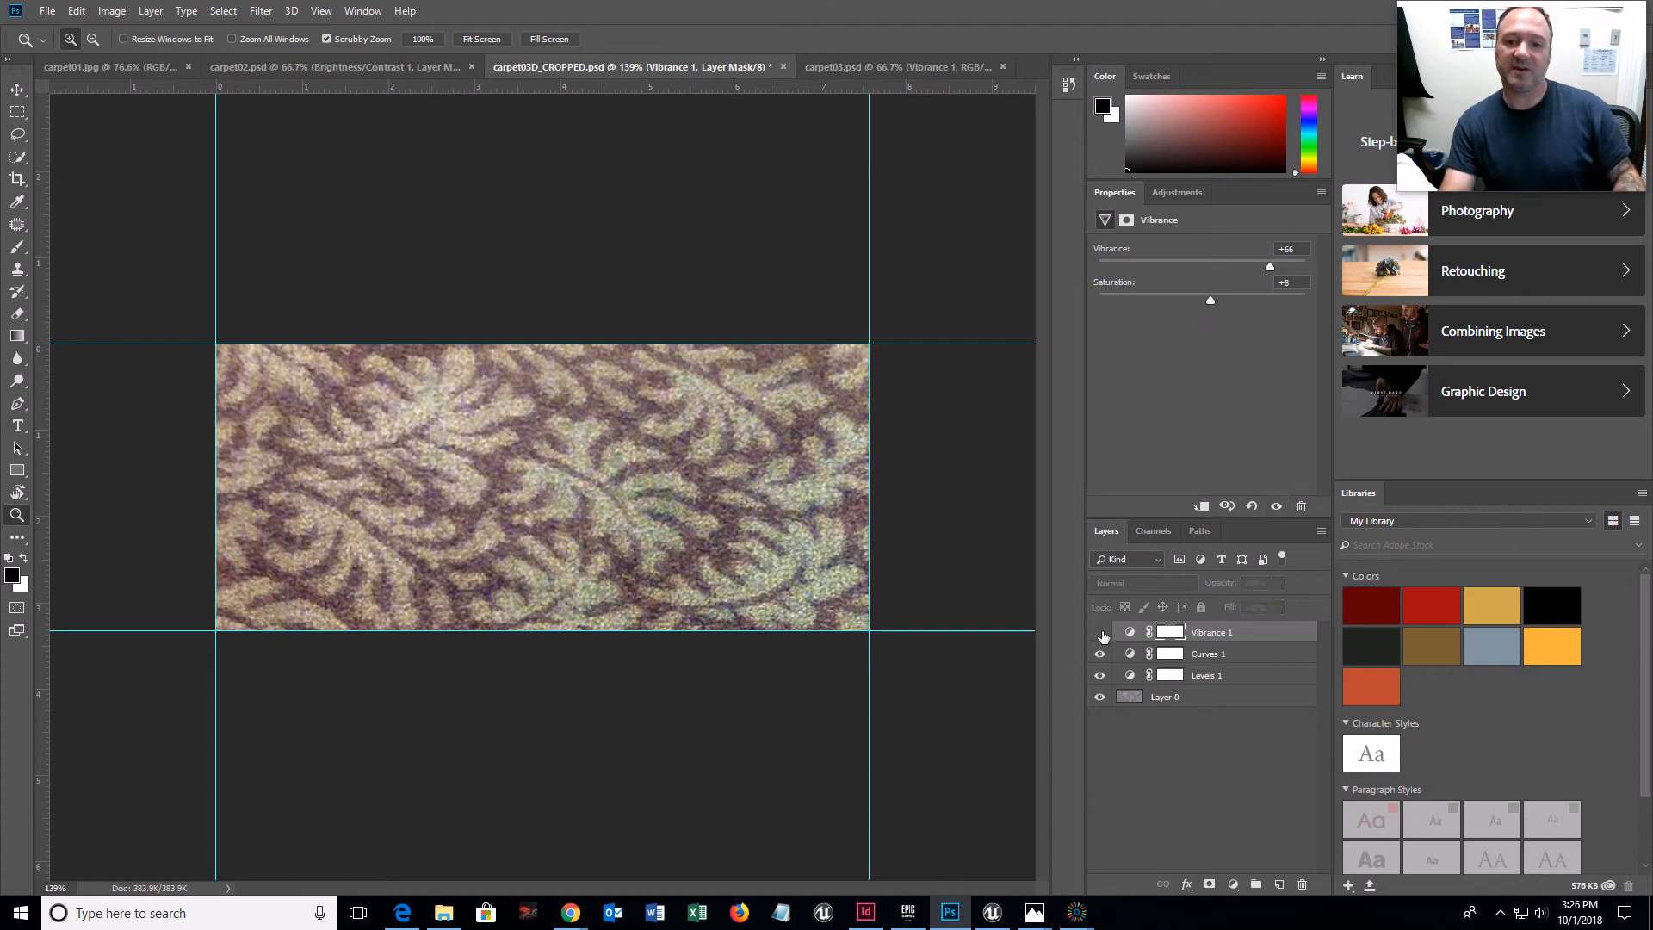
left_click(1099, 633)
left_click(1099, 633)
left_click(1099, 632)
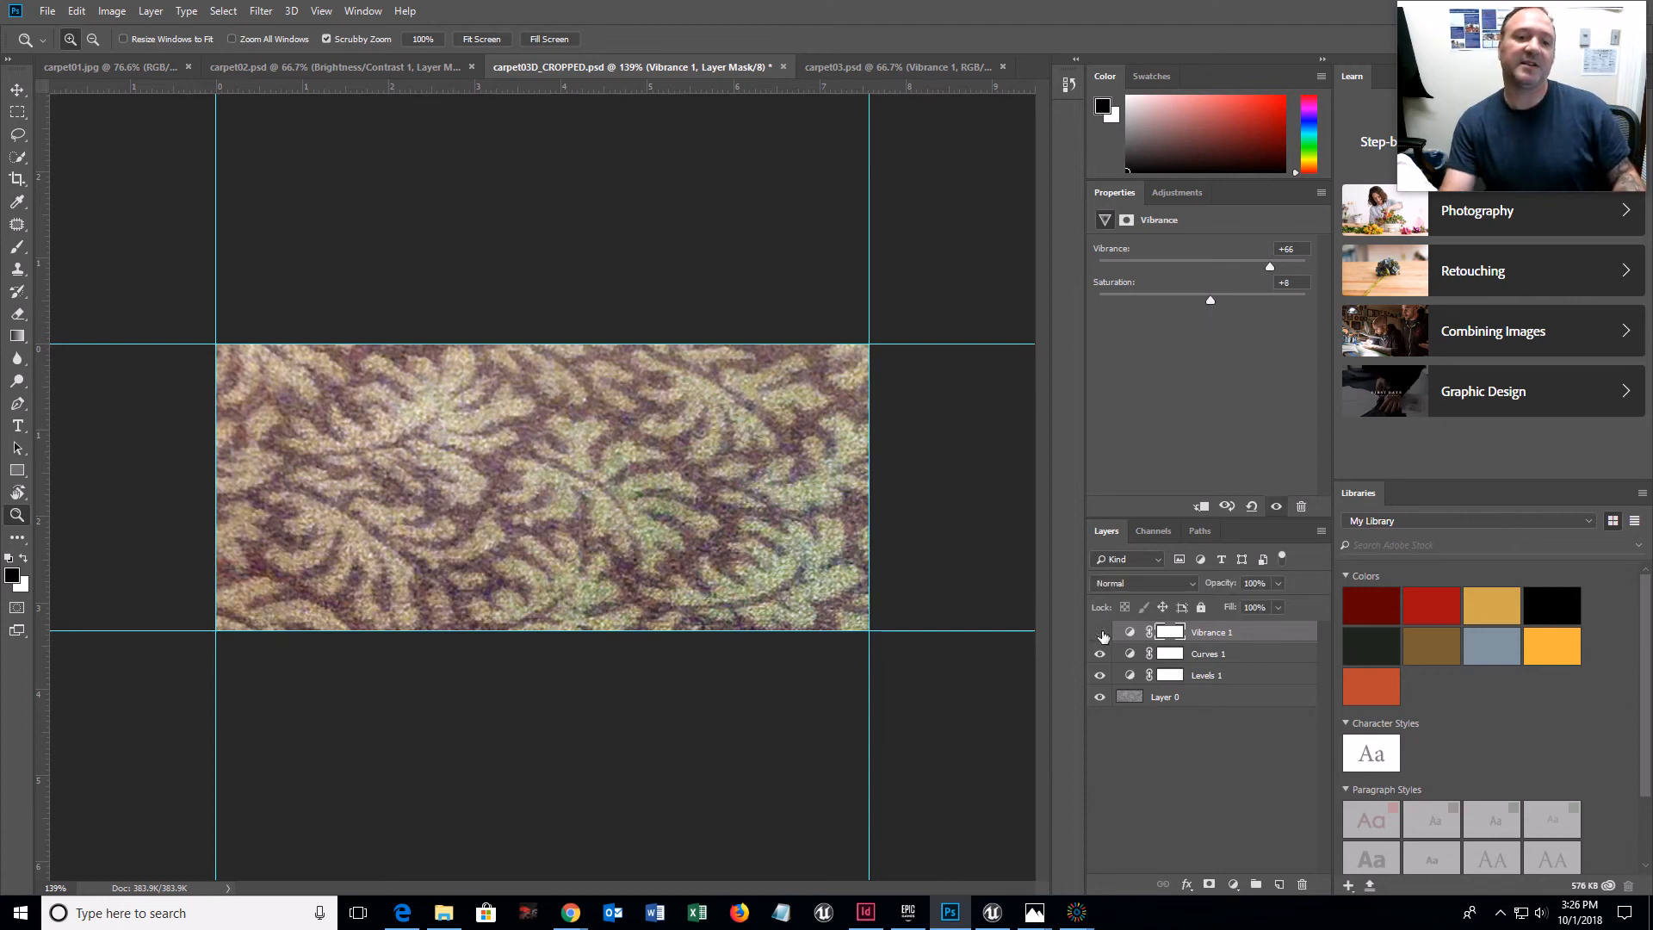
left_click(1104, 637)
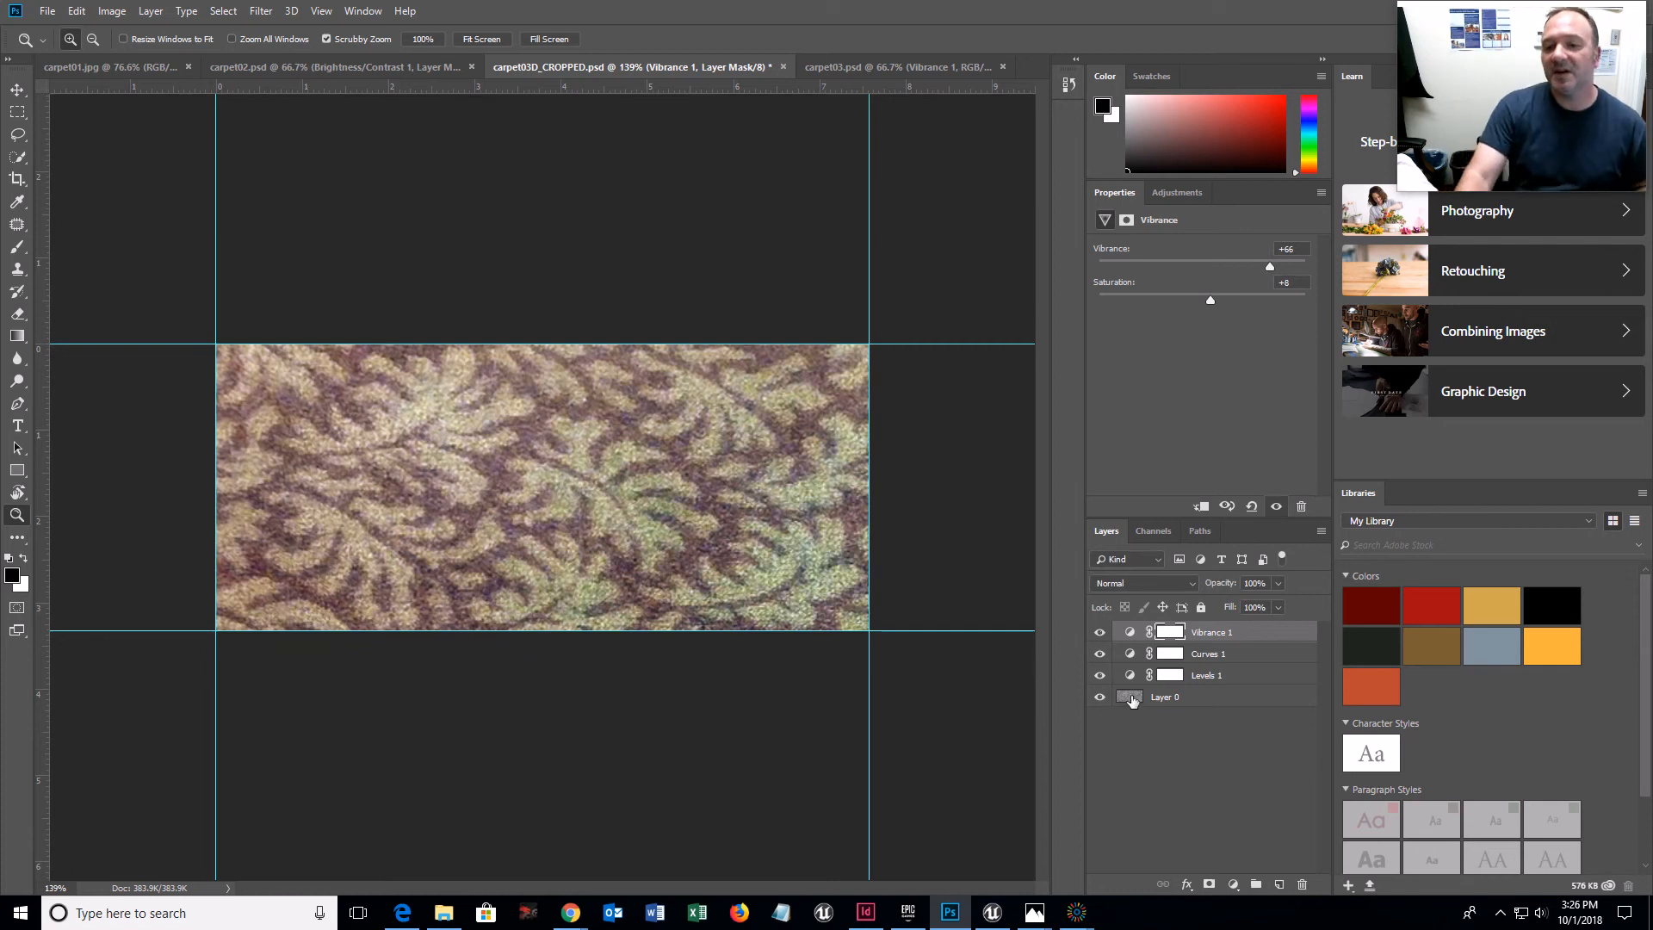
- Preview the Offset filter on the carpet image layer with Wrap Around, +279 pixels horizontal and +119 vertical, to examine the seams, and cancel it
left_click(1185, 698)
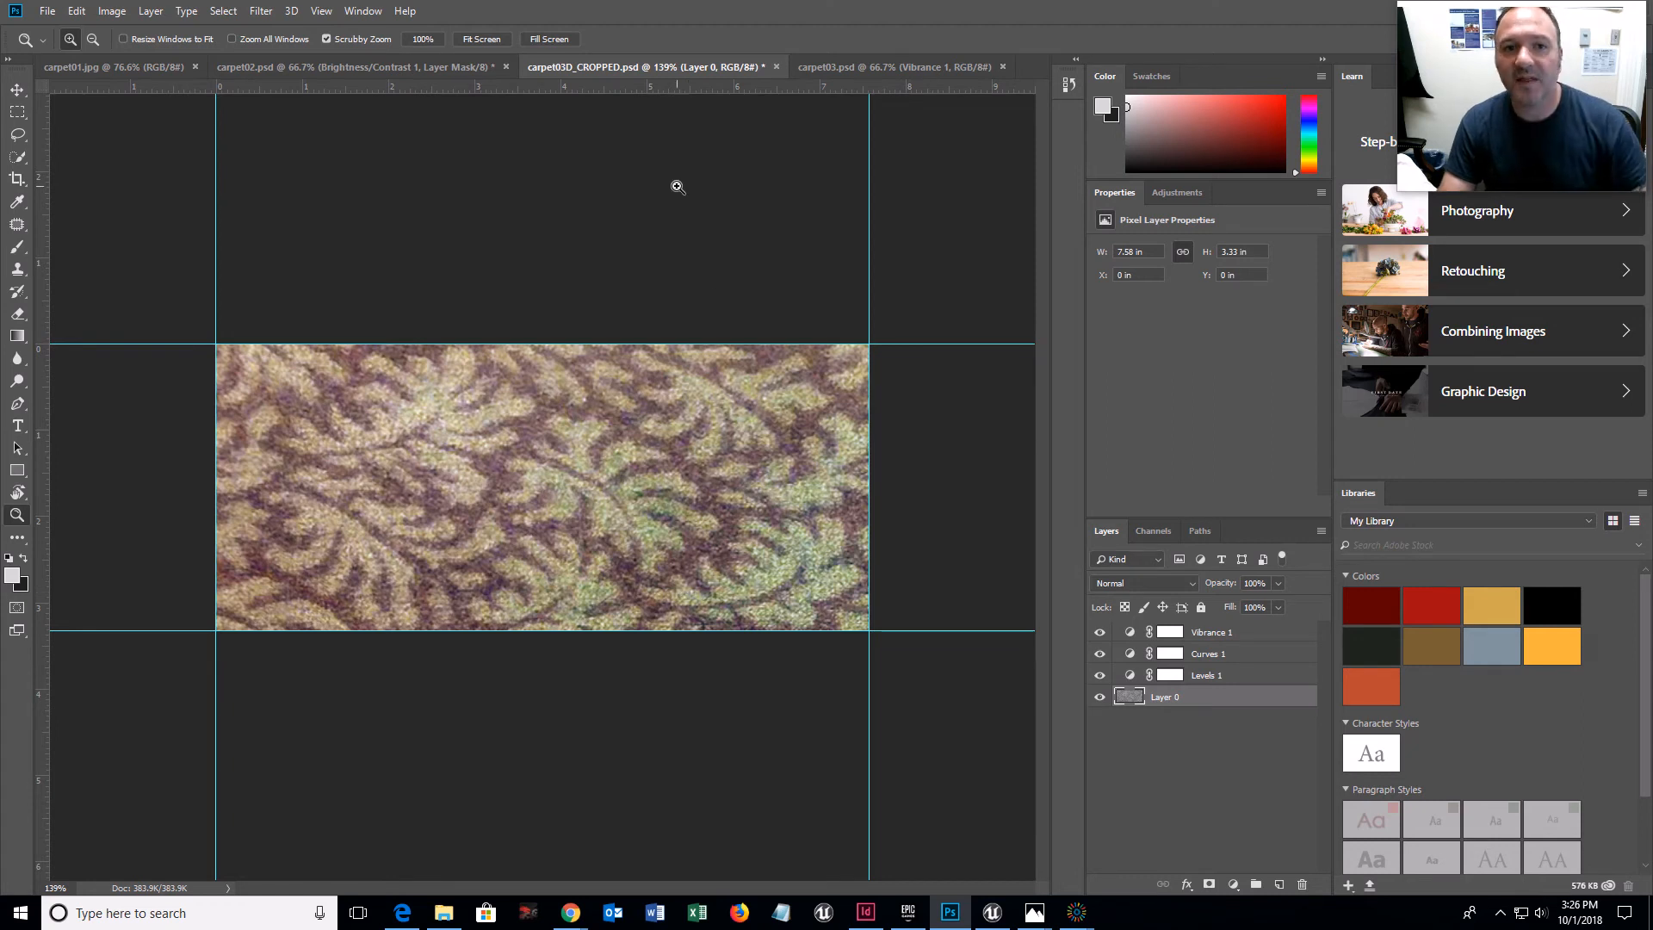
left_click(262, 12)
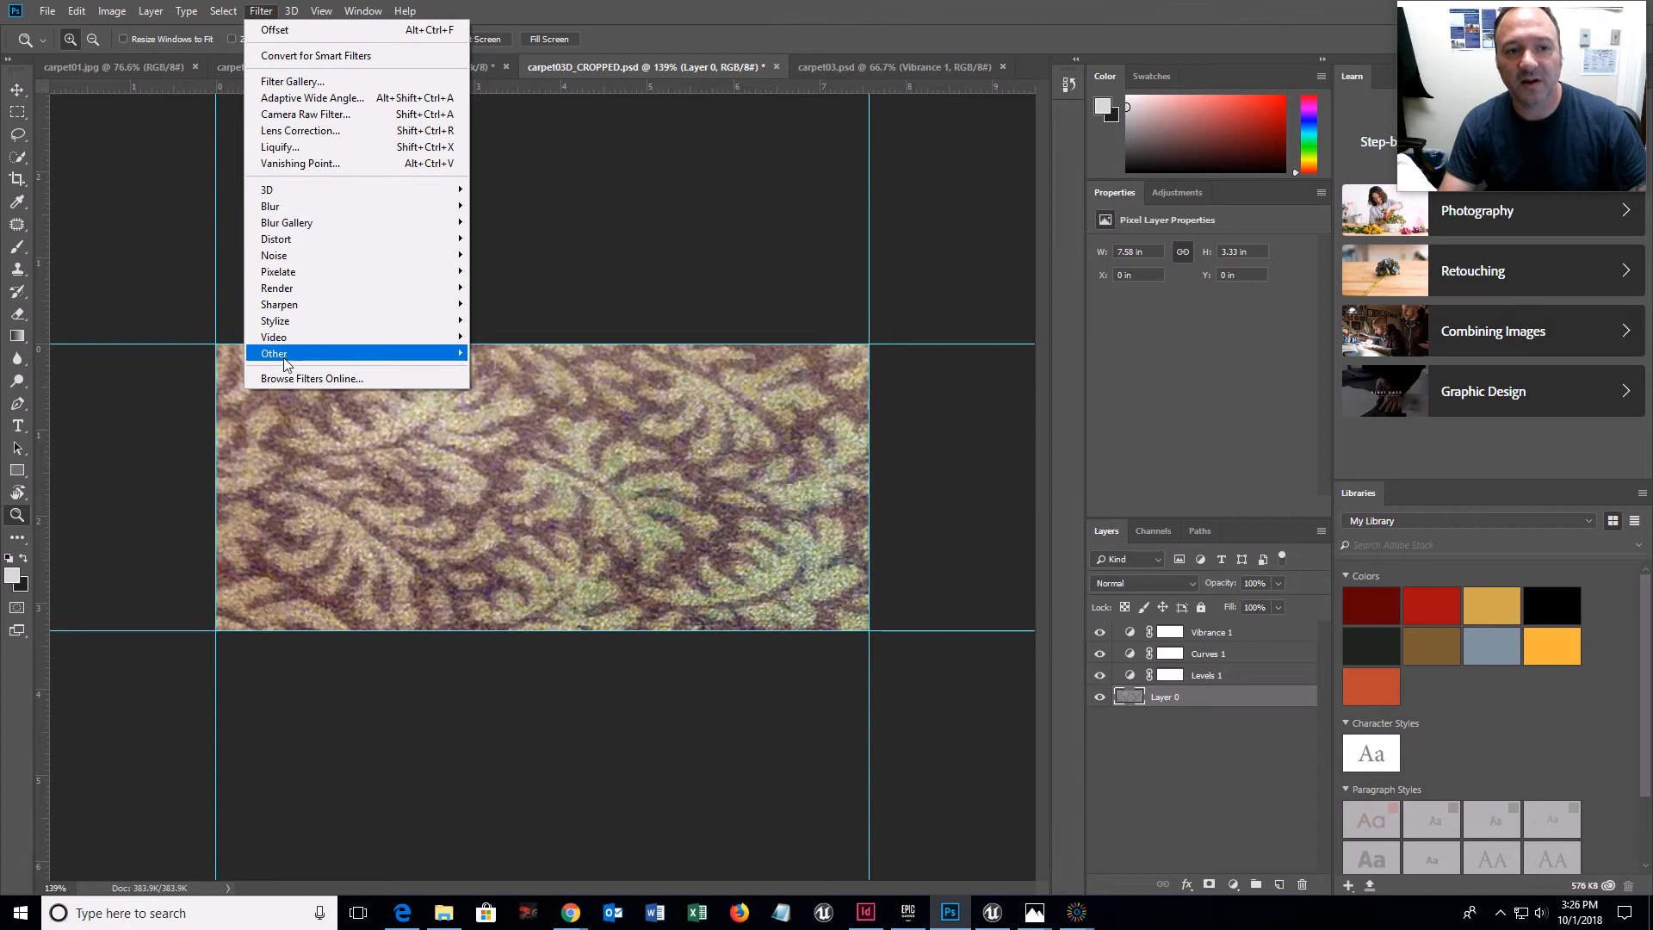
mouse_move(285, 355)
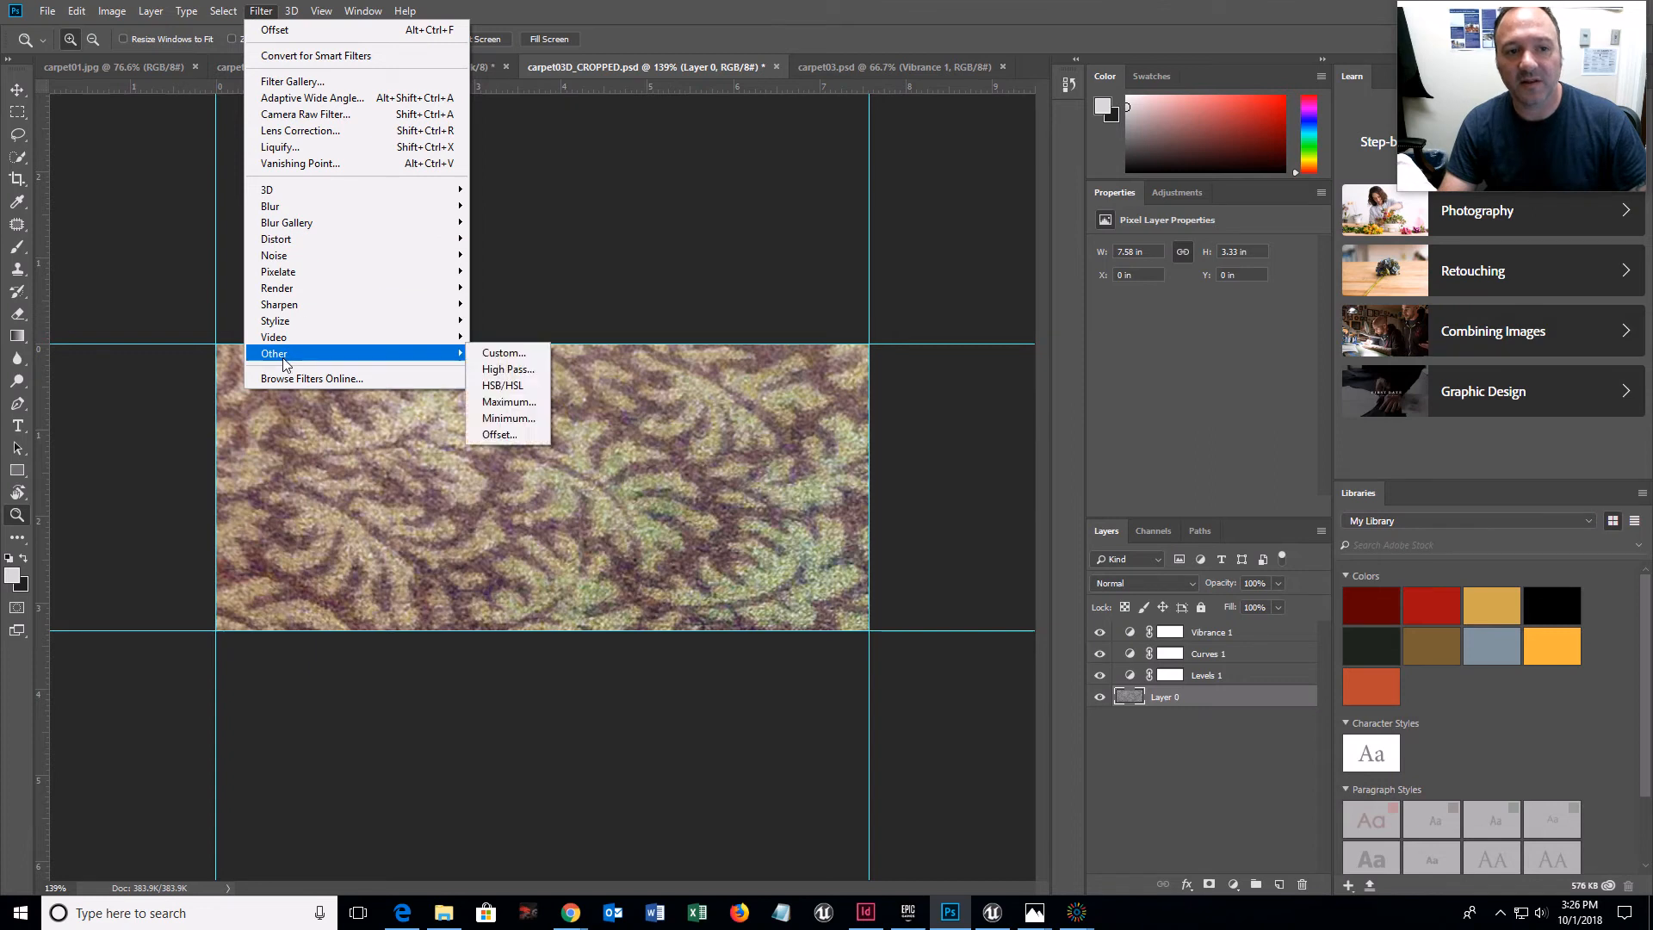
left_click(513, 437)
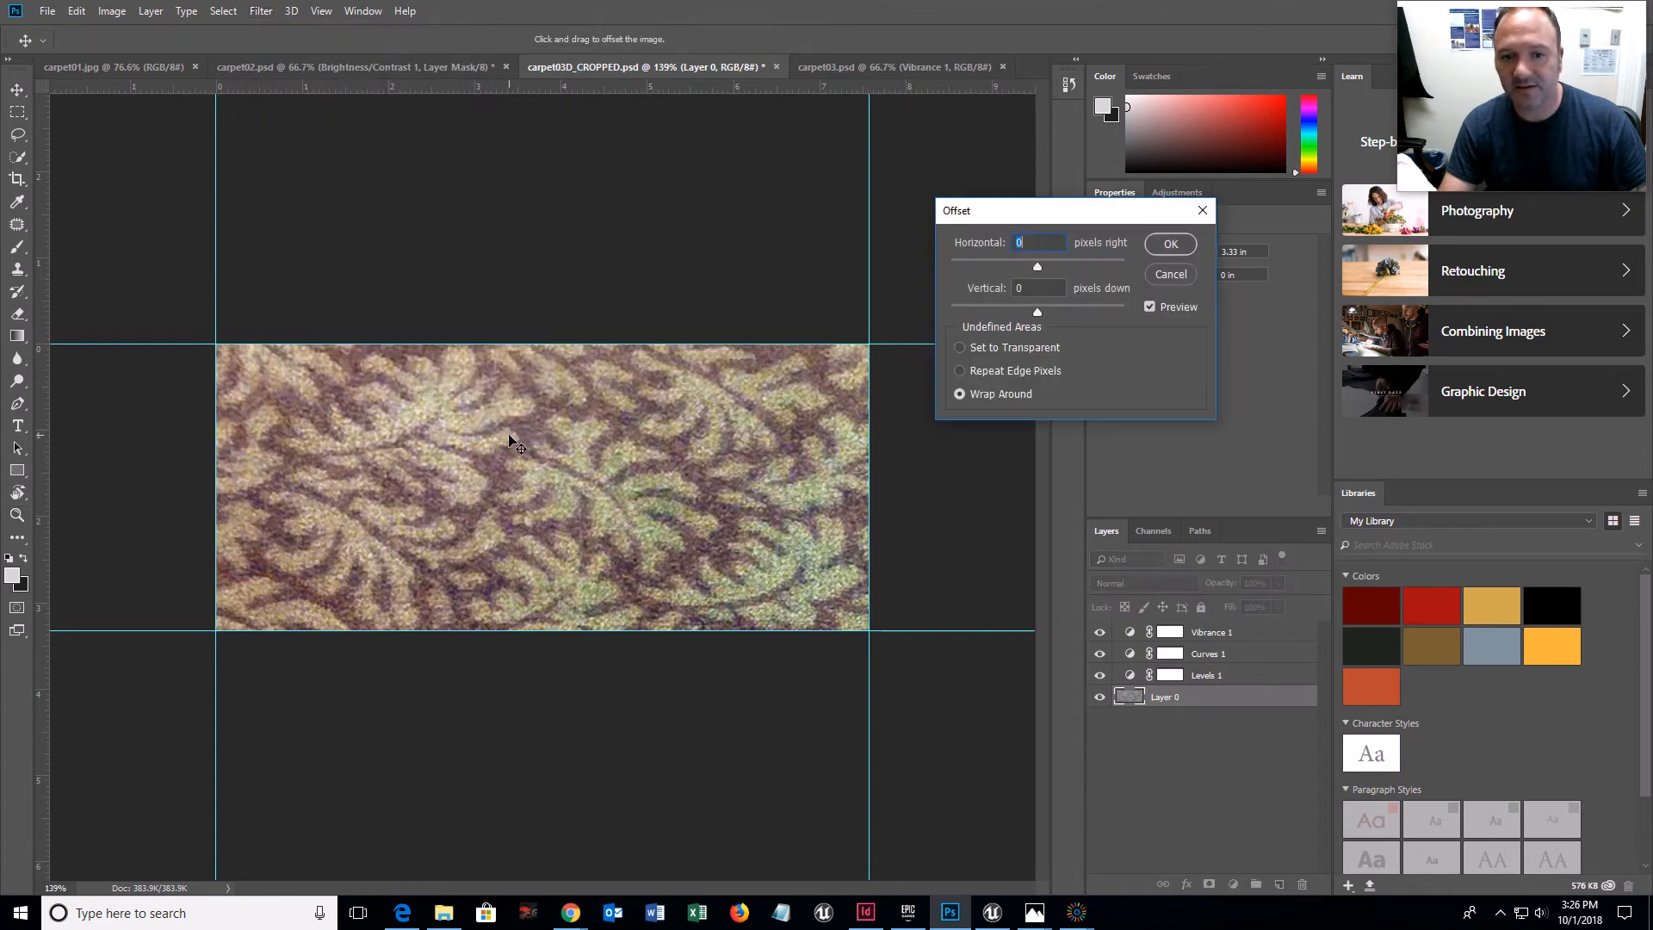
left_click_drag(1033, 264, 1066, 313)
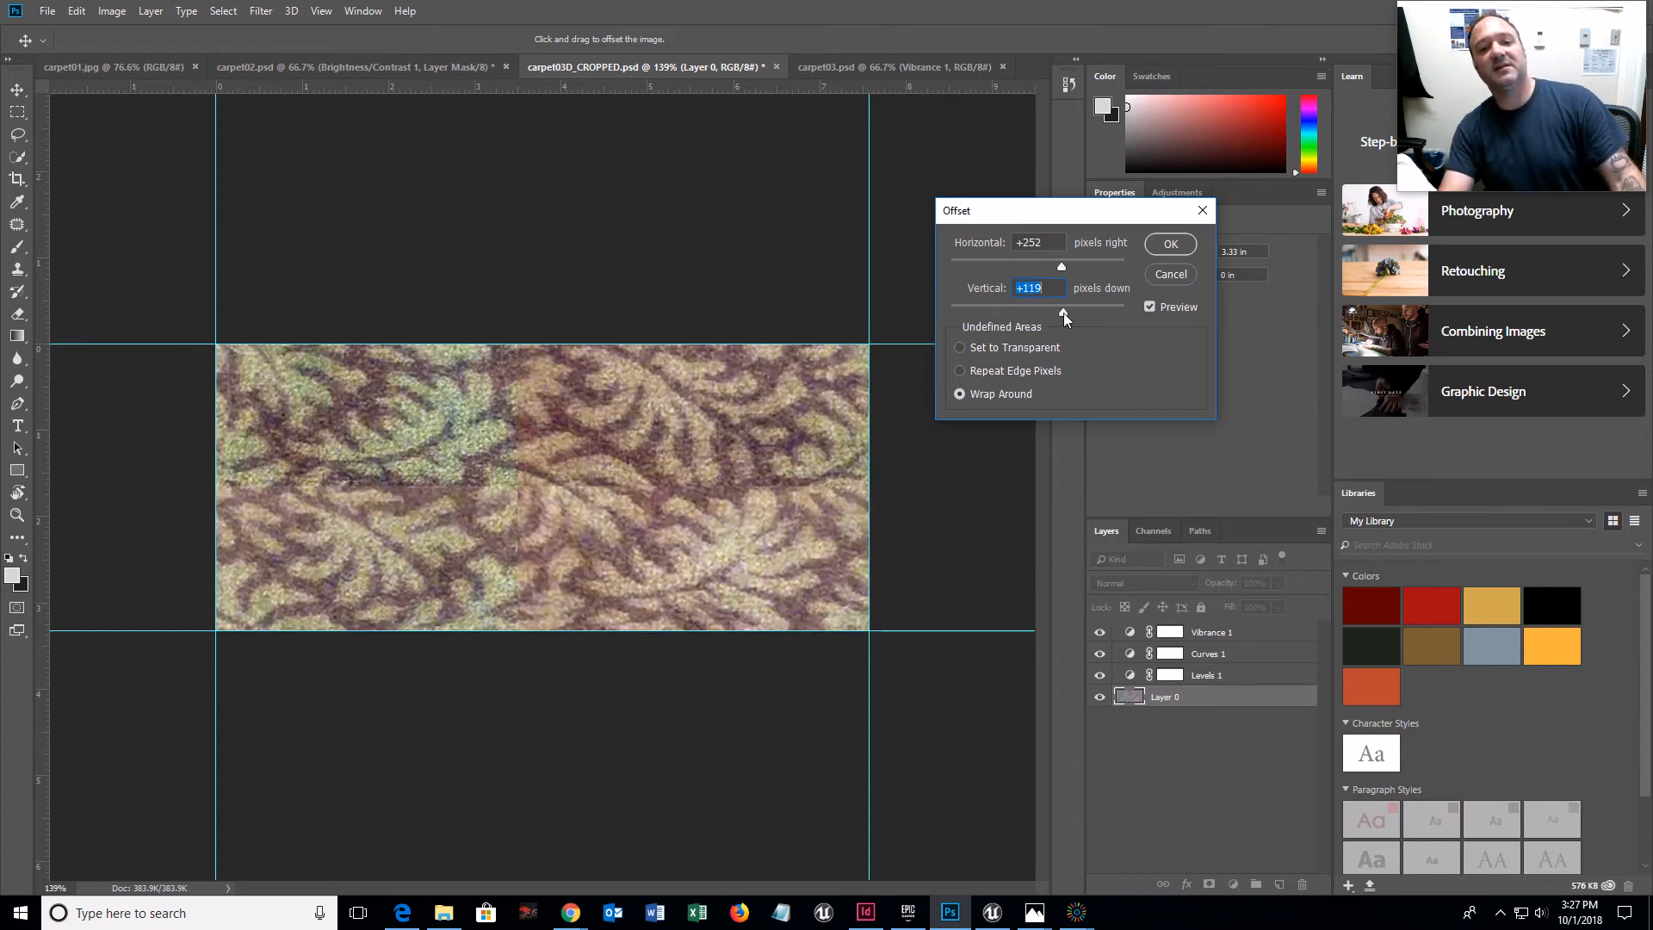
left_click_drag(1062, 267, 1066, 267)
left_click(1099, 633)
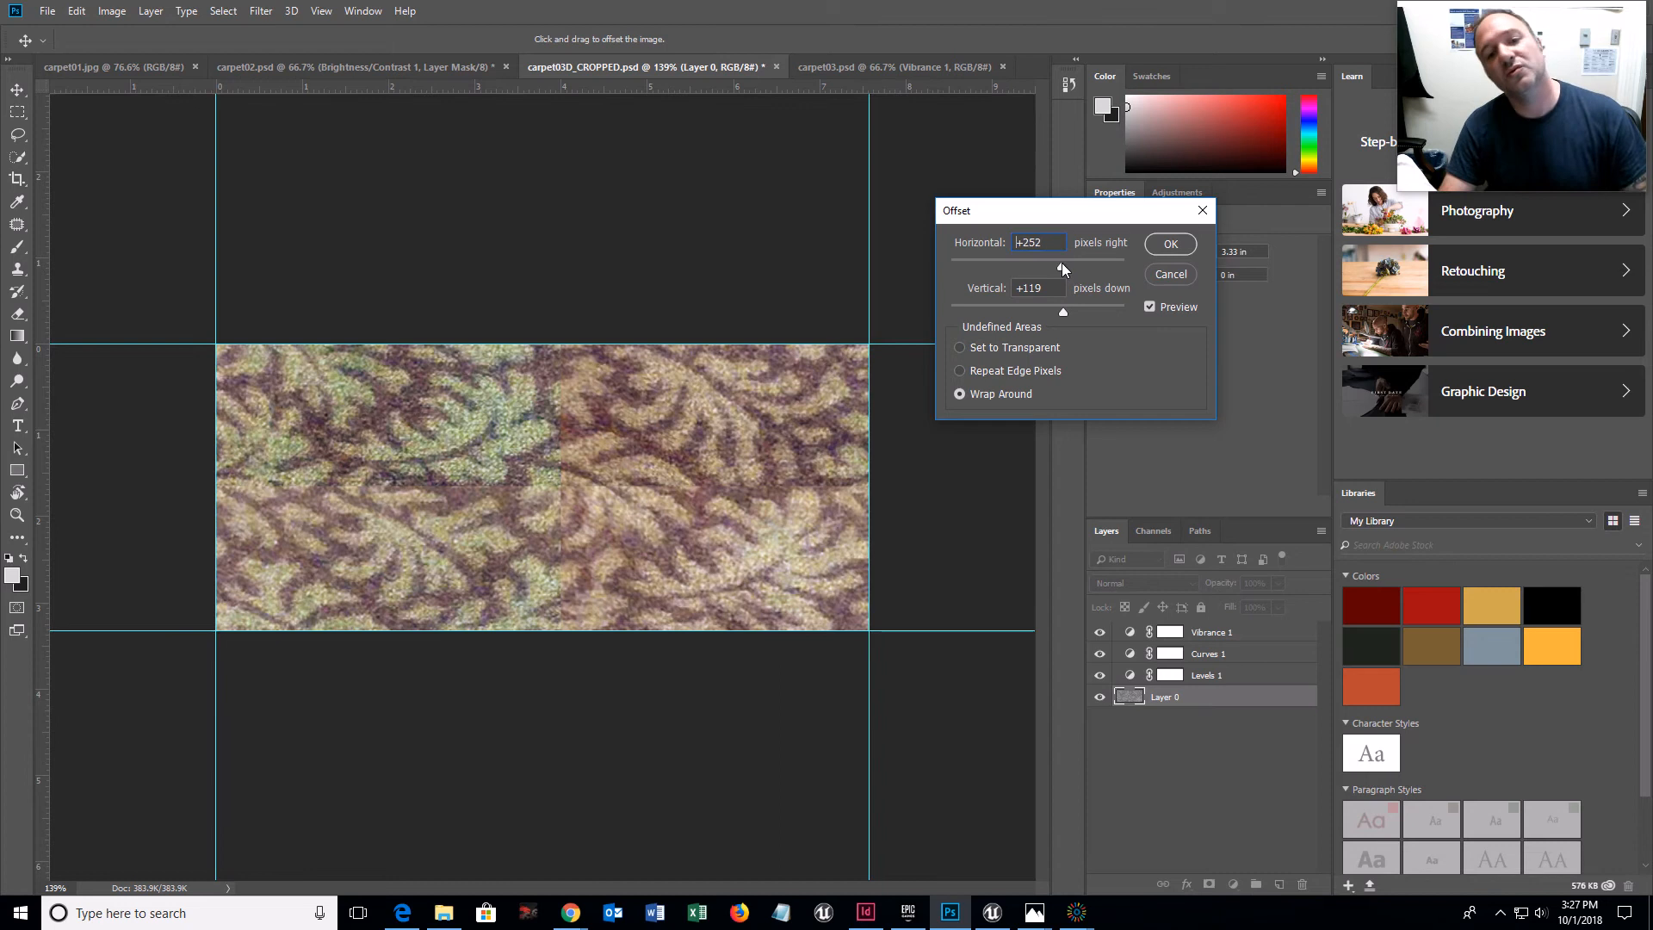
left_click_drag(1062, 264, 1066, 274)
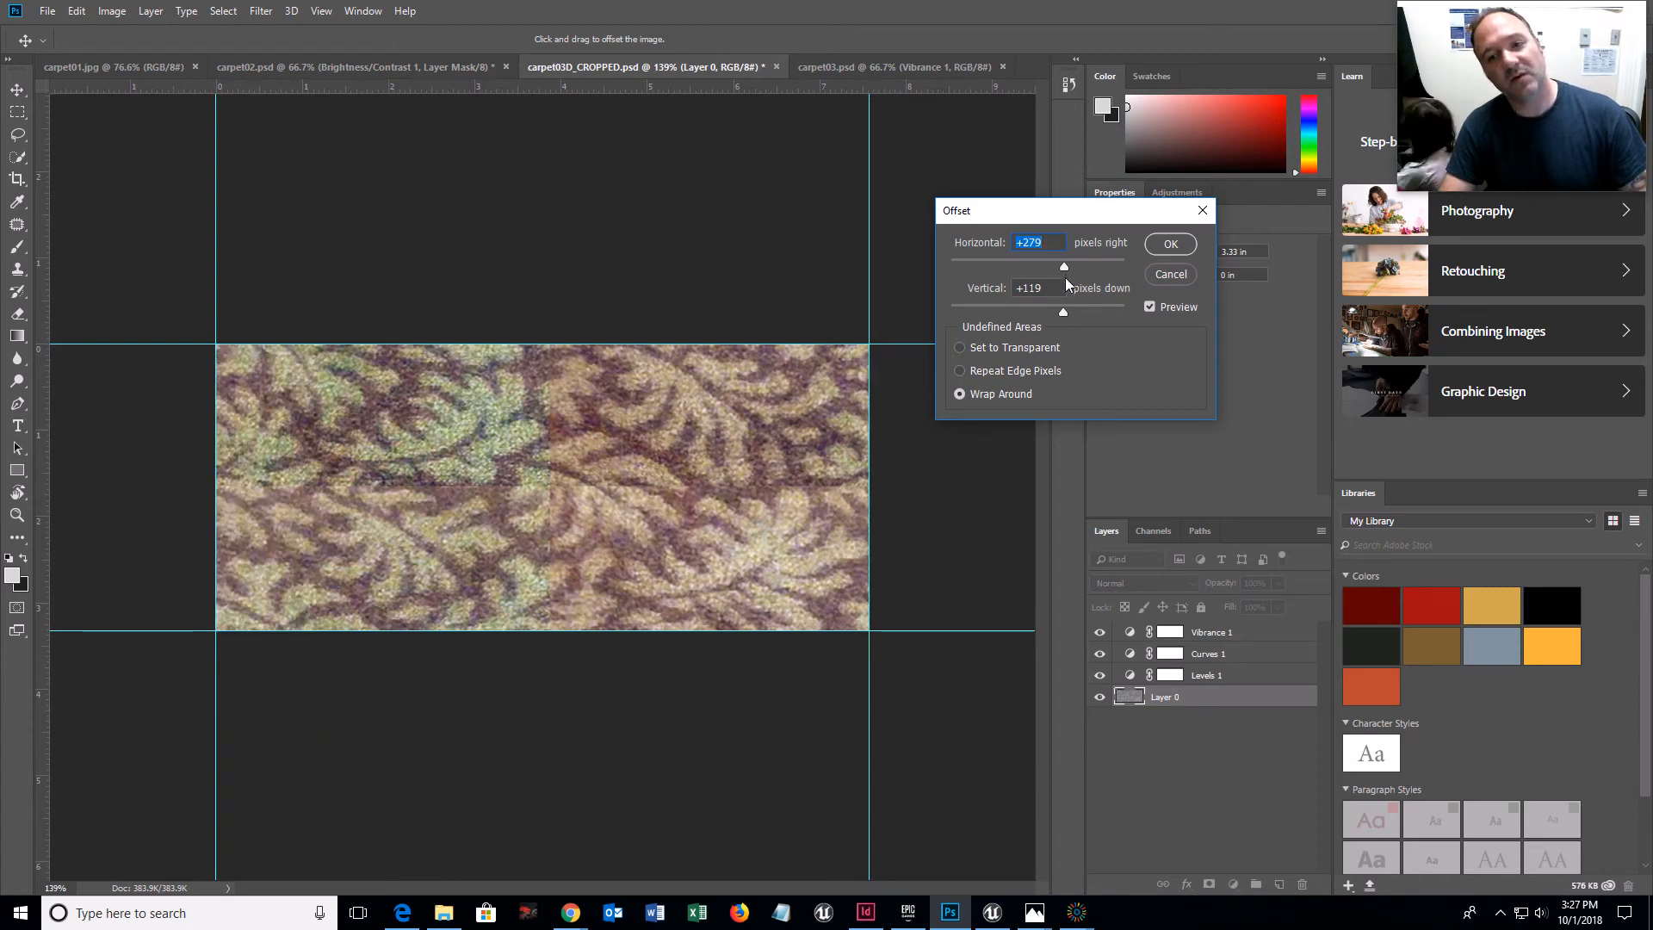
left_click(1159, 276)
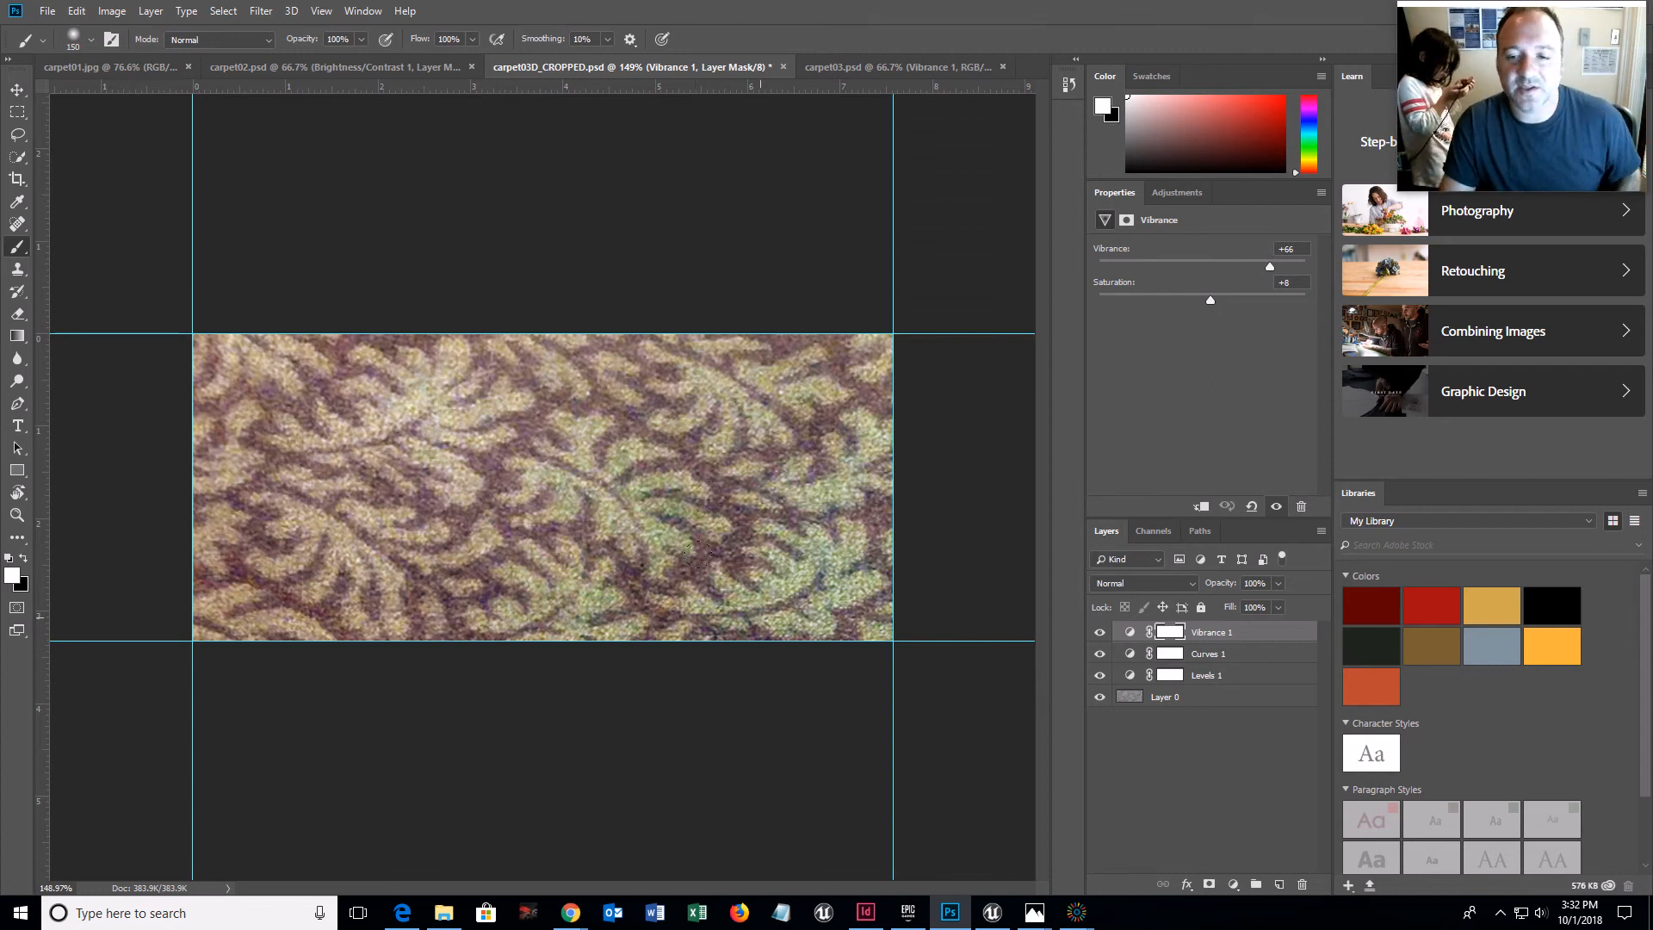
- Hide the Vibrance layer and show it again to recheck its effect on the carpet
left_click(1099, 633)
left_click(1100, 635)
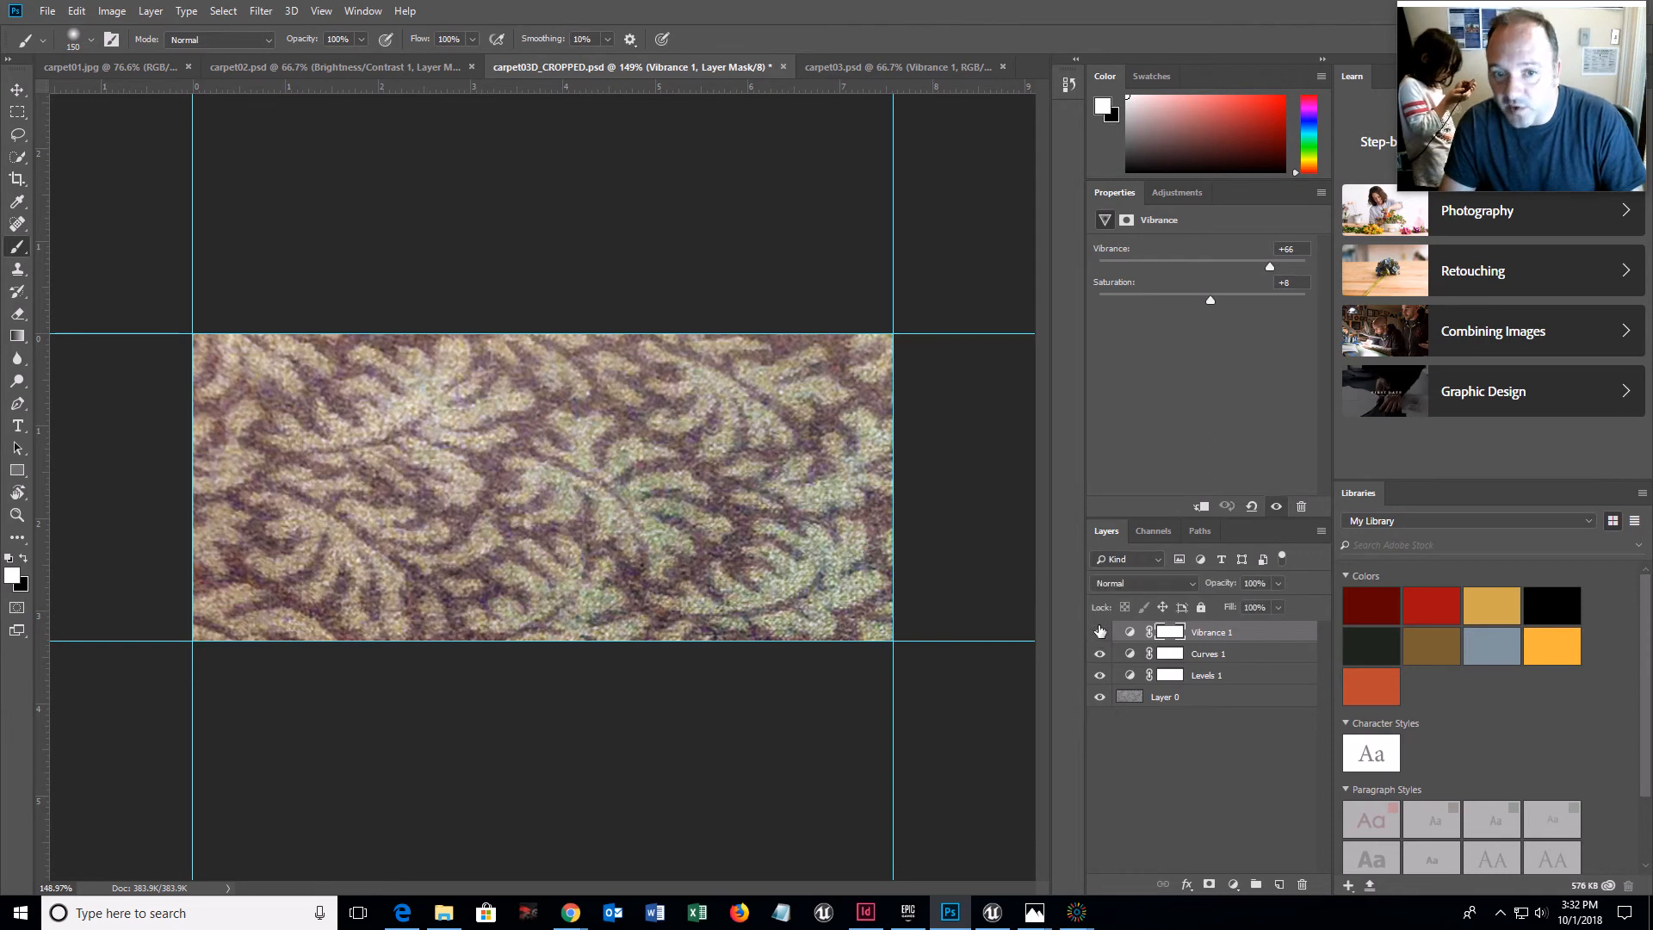
mouse_move(1101, 637)
left_mouse_down()
mouse_move(1100, 685)
mouse_move(1100, 635)
left_mouse_up()
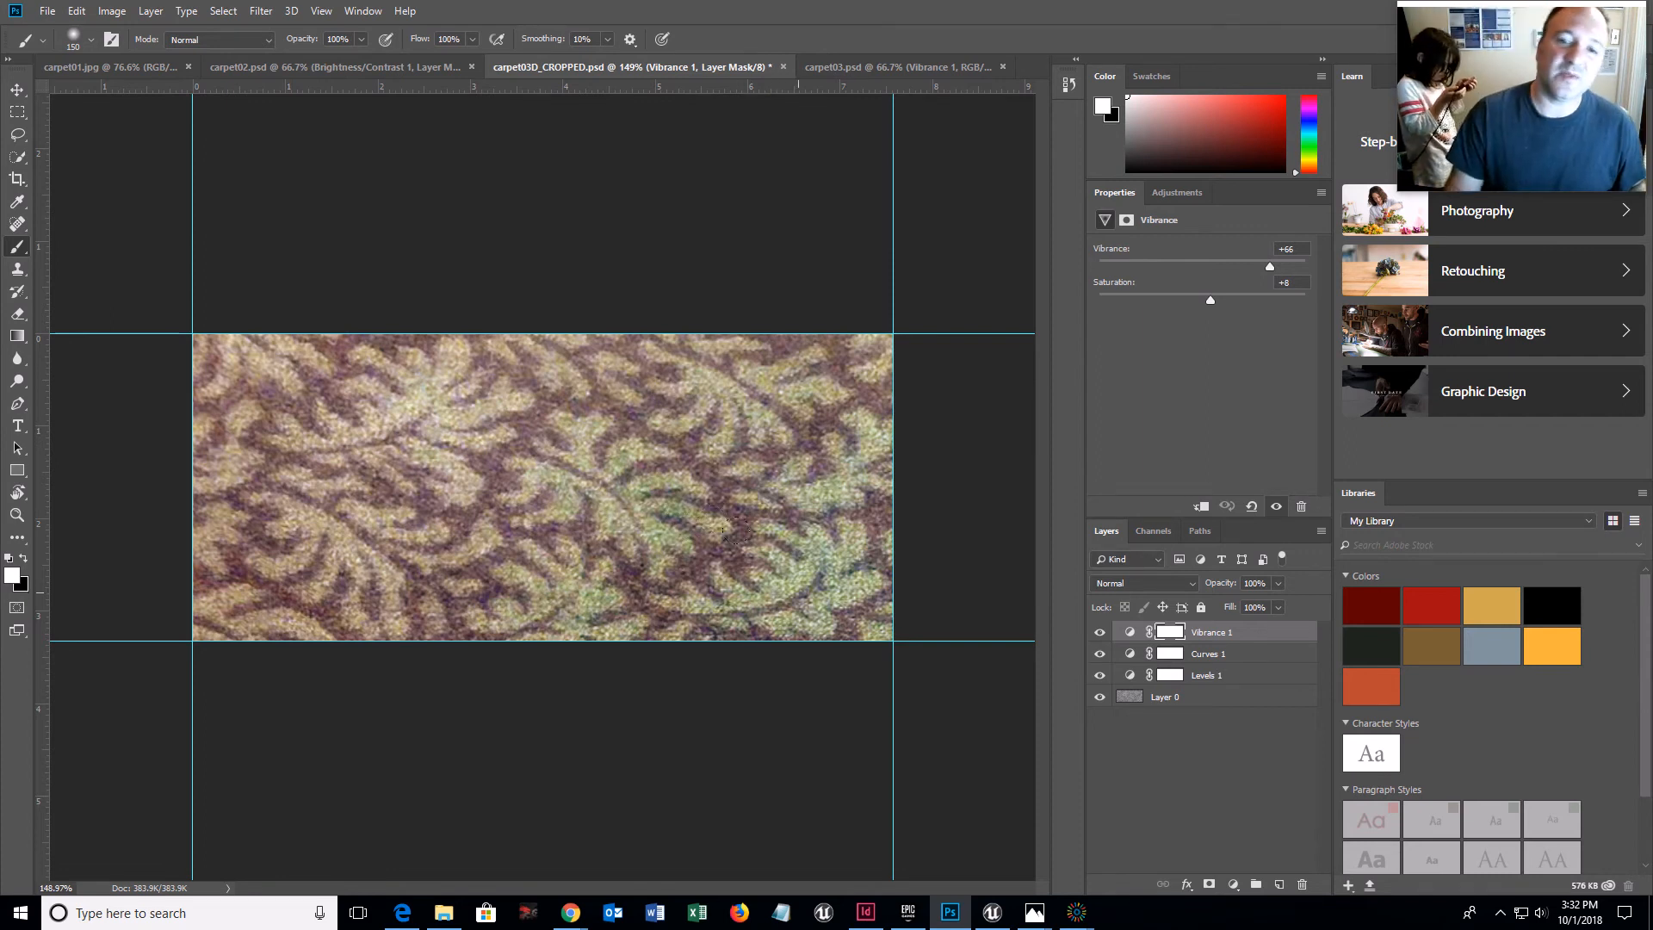
- Add another Curves adjustment layer above the Vibrance layer and set the foreground colour to black for masking
left_click(1174, 190)
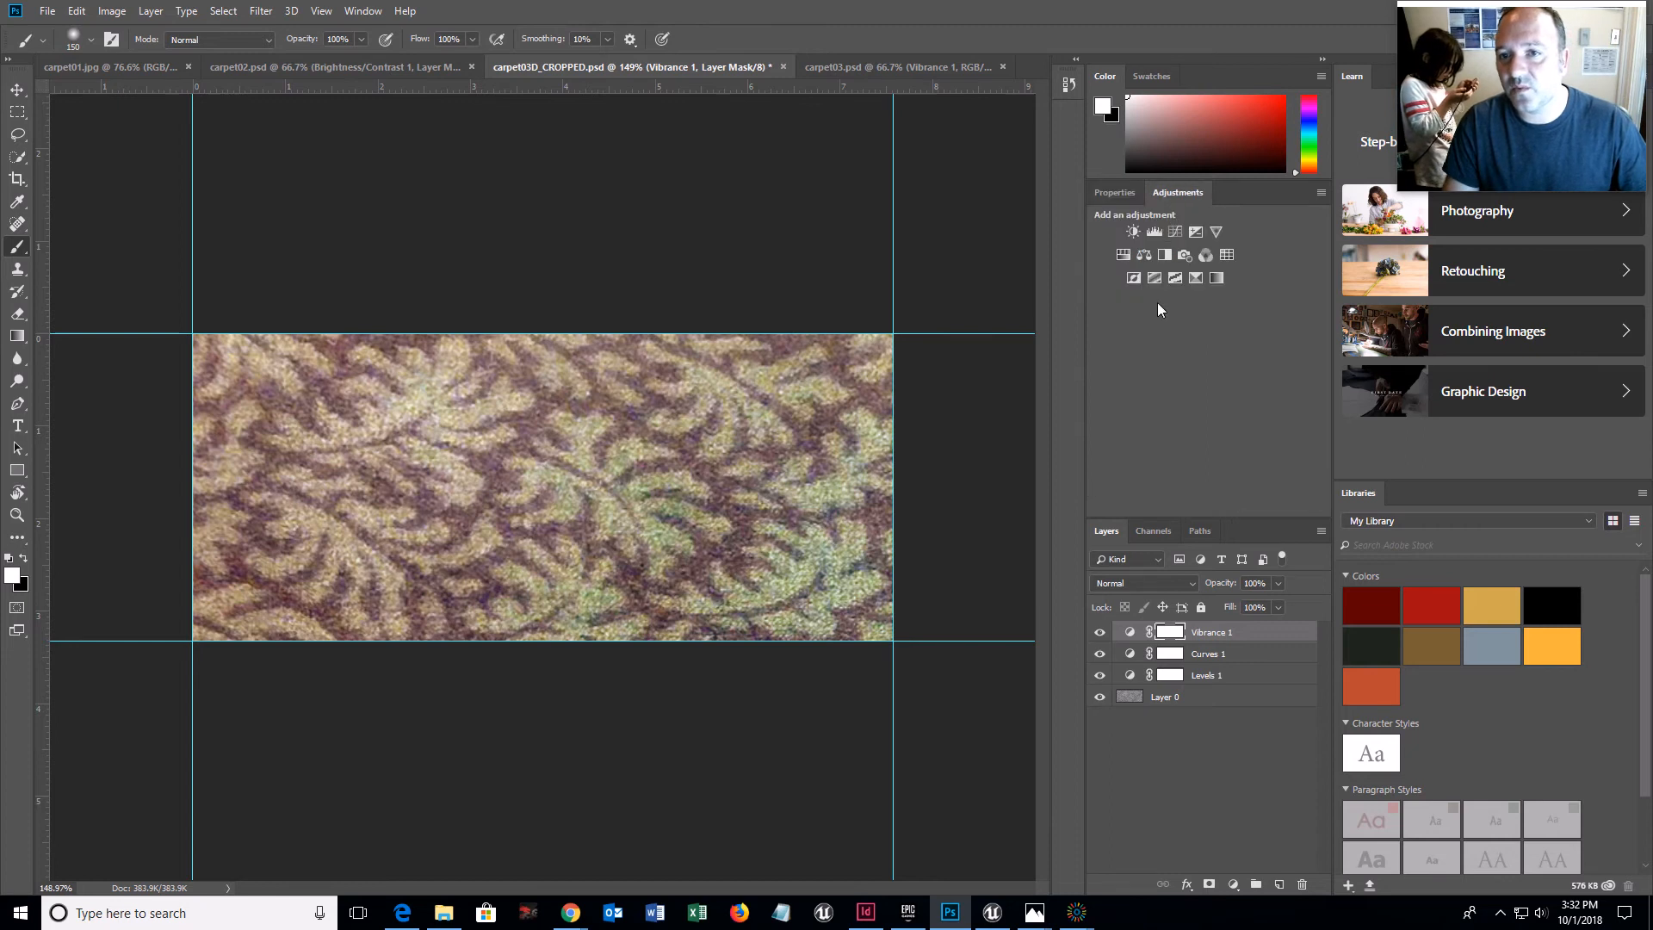
left_click(1172, 233)
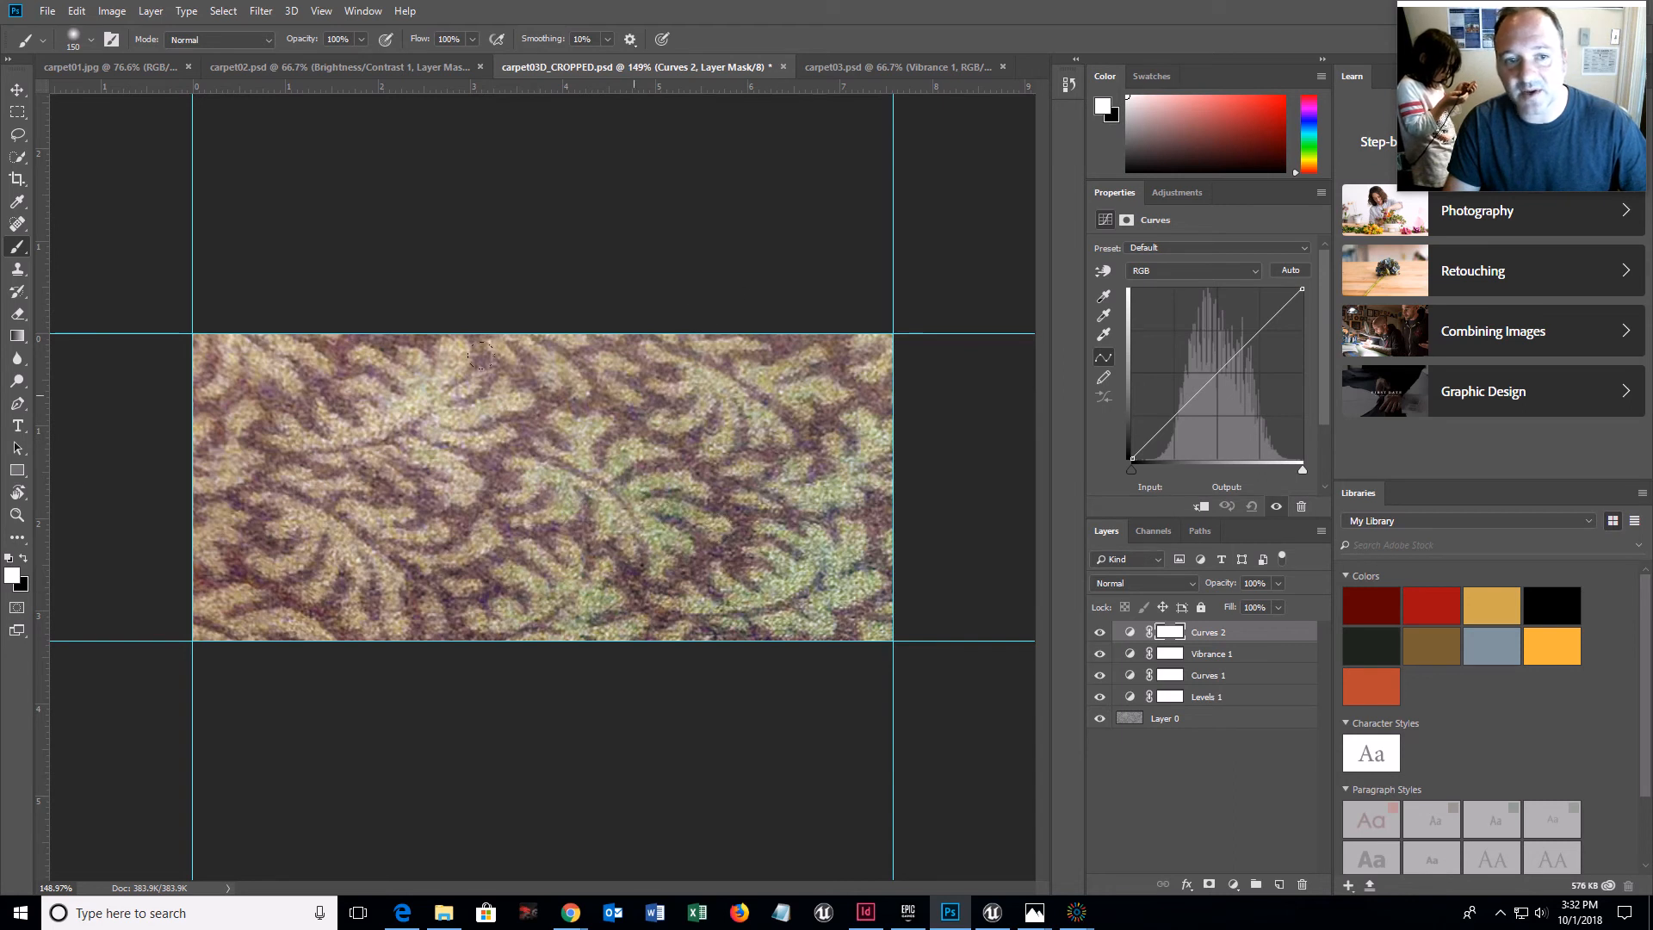
left_click(25, 560)
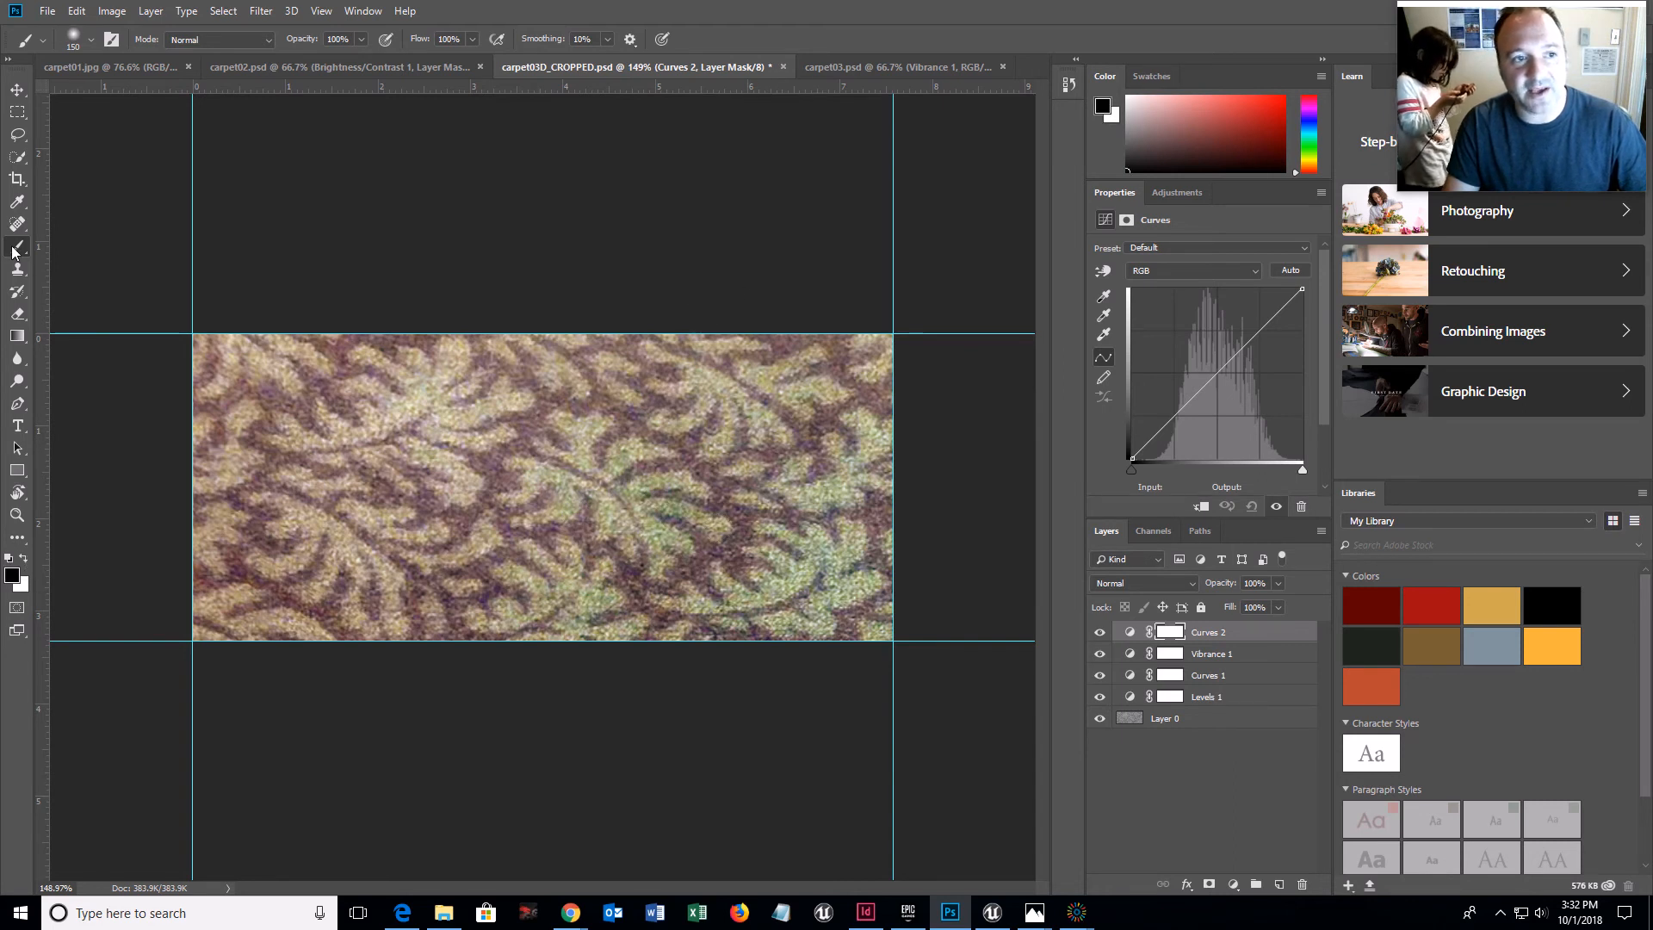
left_click(14, 575)
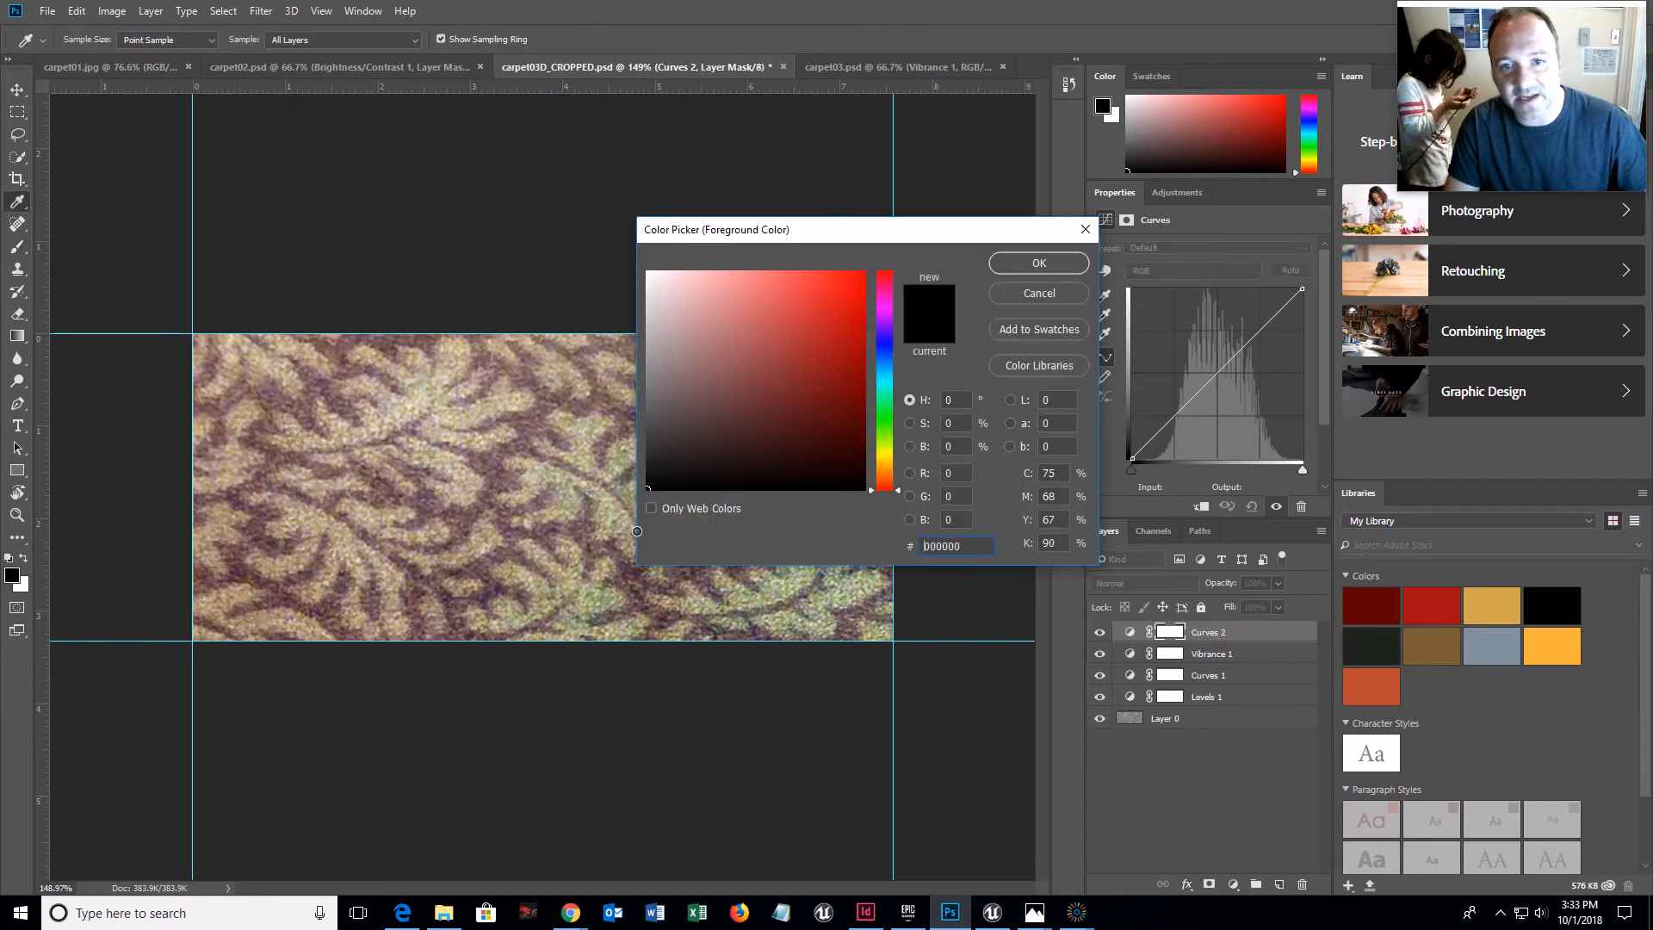
left_click(1023, 269)
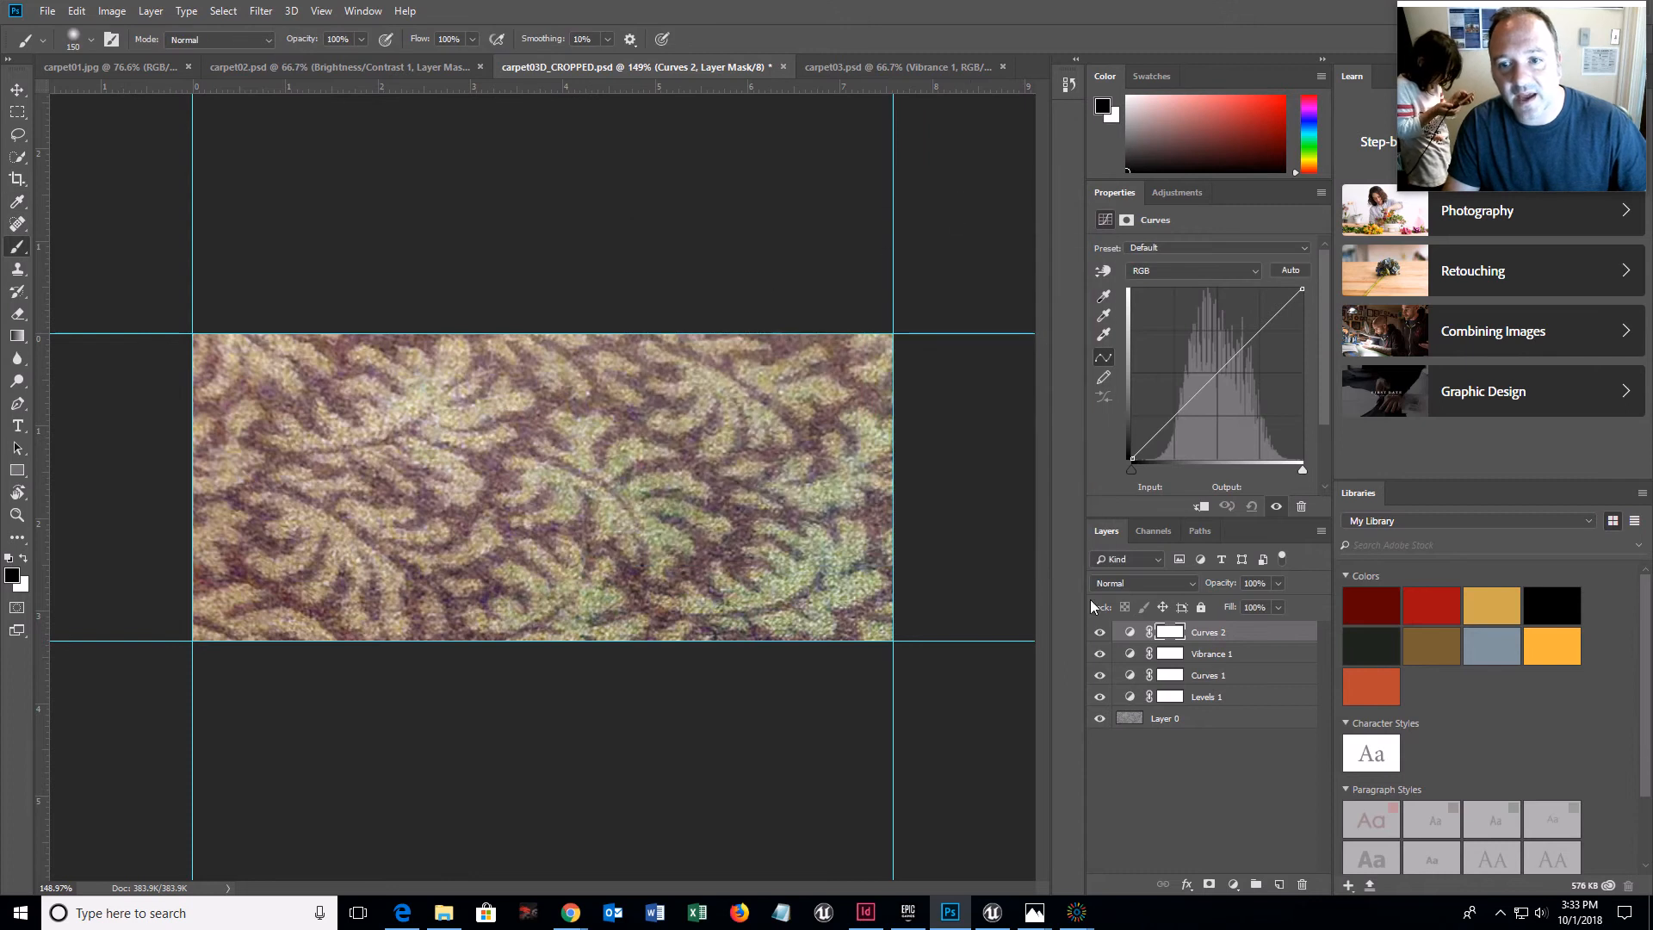
- Paint the new Curves mask black with a 150 px brush over the carpet's upper-left half, leaving the lower-right area unmasked
left_click(1168, 638)
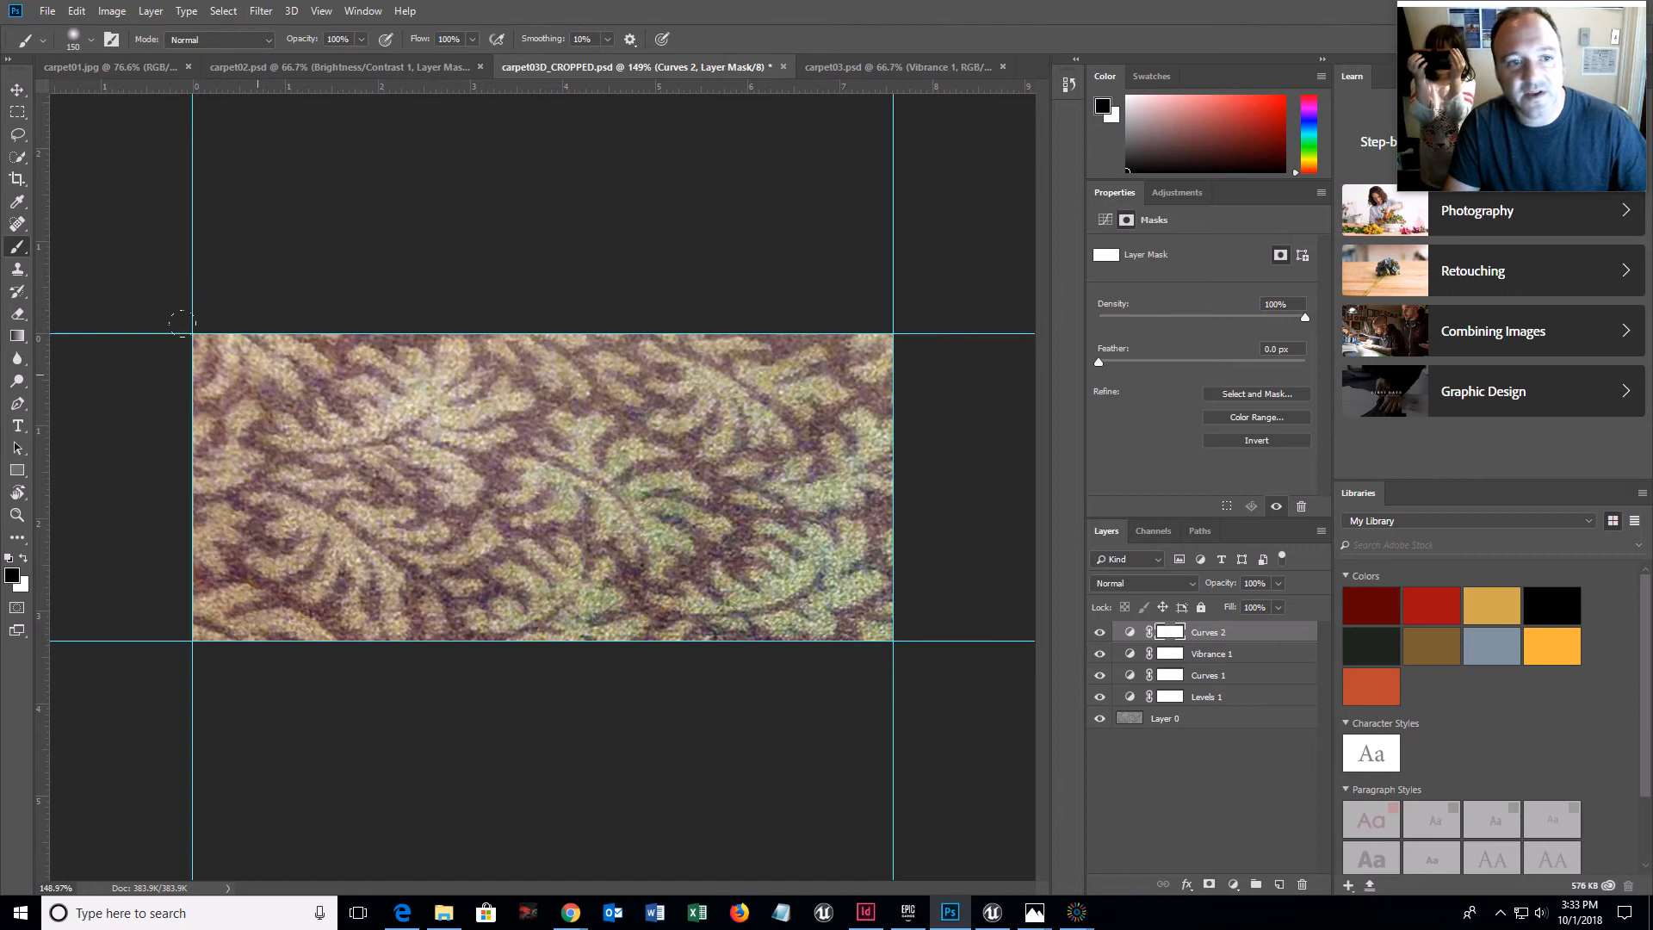
left_click_drag(446, 282, 451, 278)
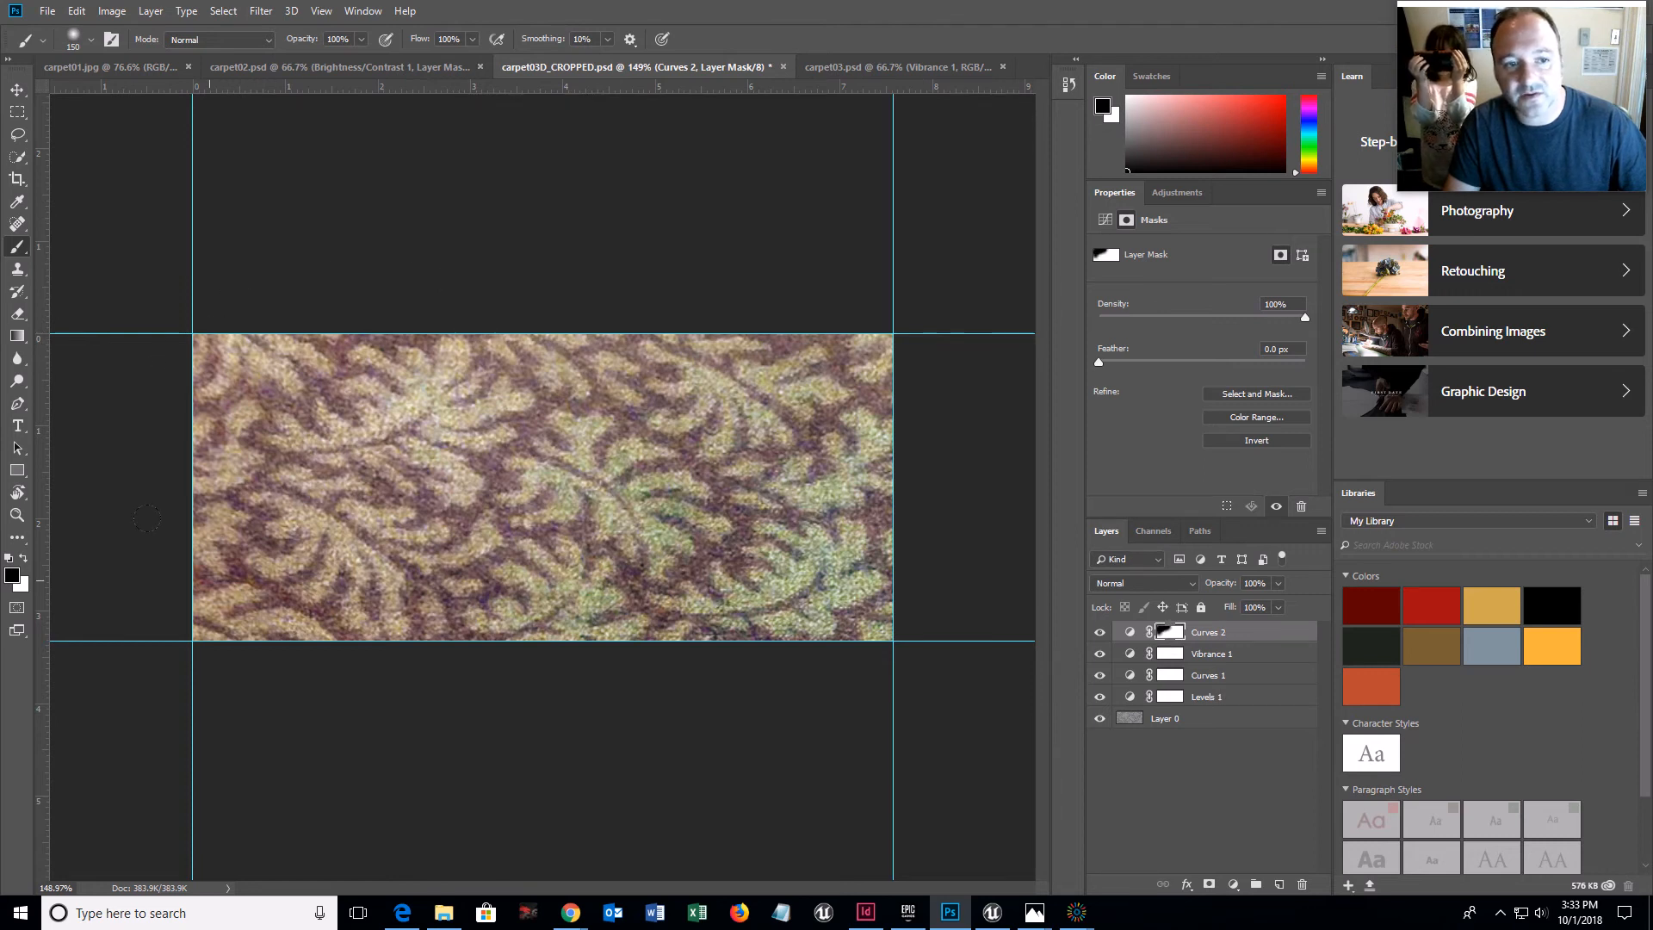
left_click_drag(657, 256, 748, 254)
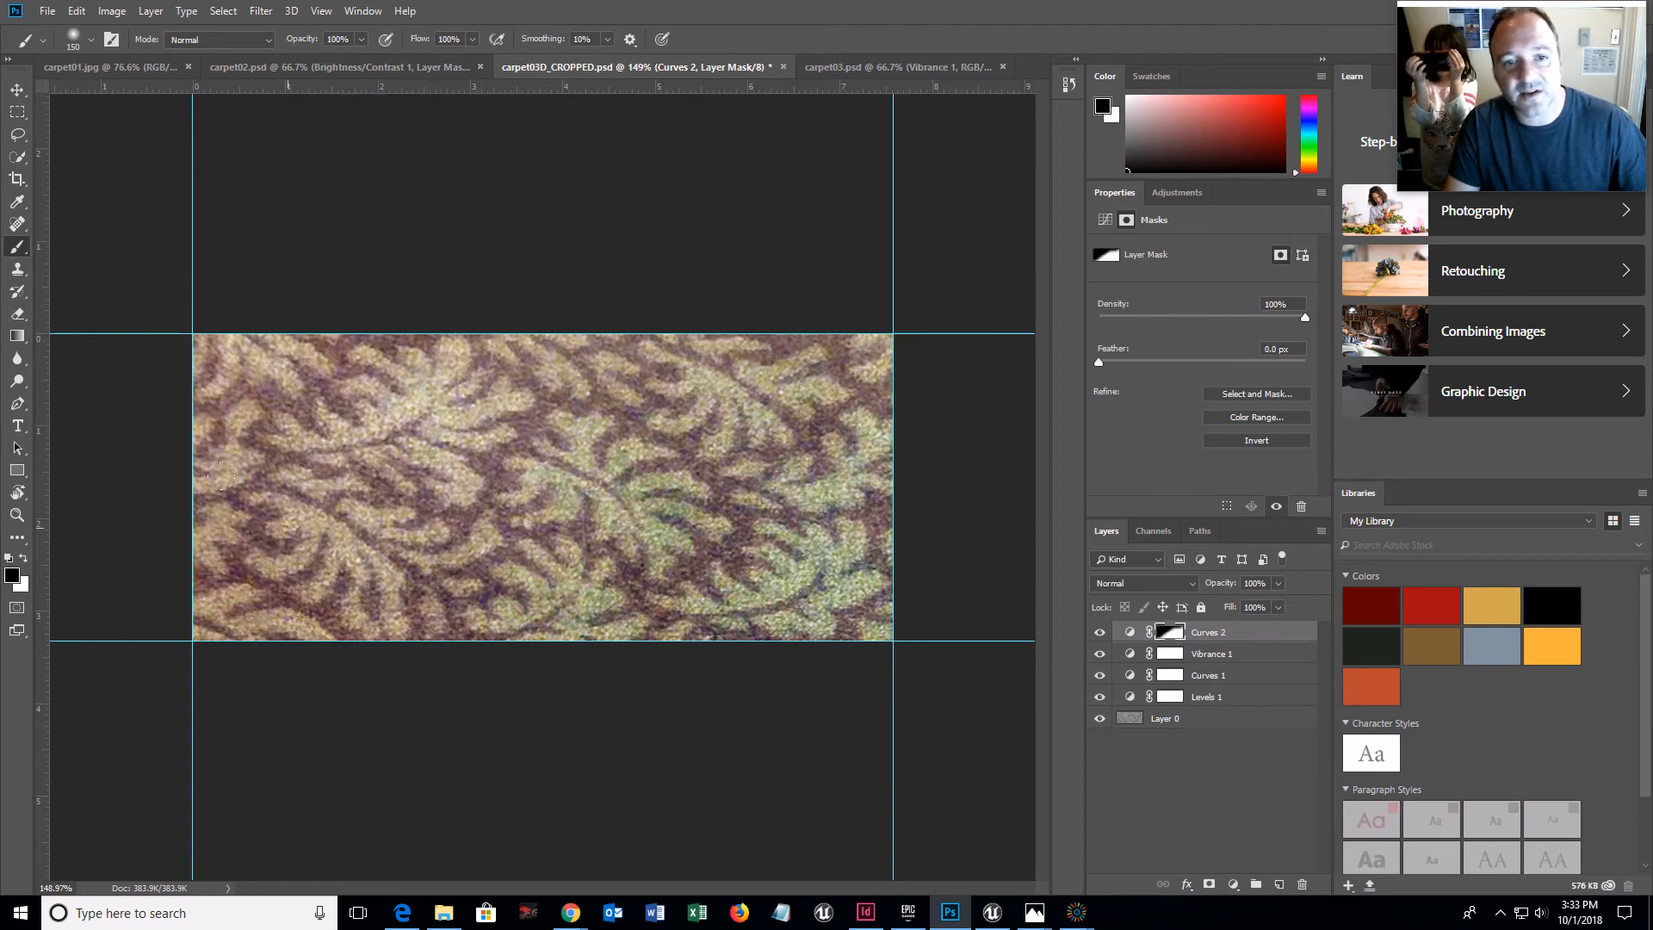
mouse_move(221, 476)
left_mouse_down()
mouse_move(293, 504)
mouse_move(412, 498)
left_mouse_up()
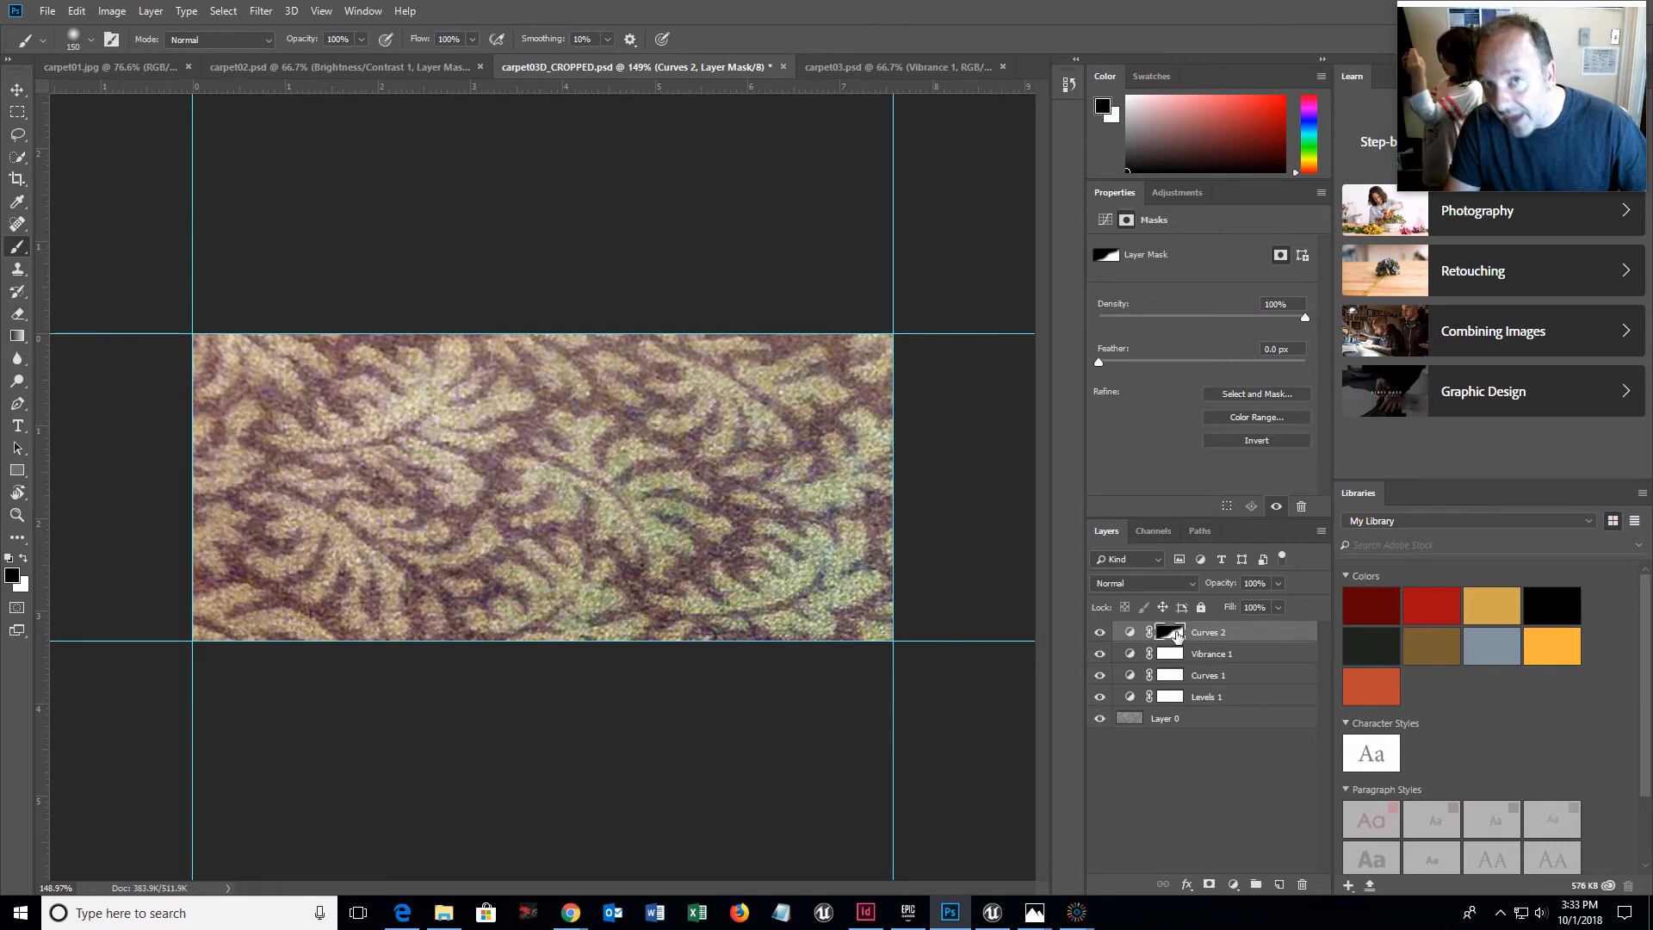
- Lower the Green channel of the masked Curves 2 layer with a curve point at input 118, output 105
left_click(1165, 193)
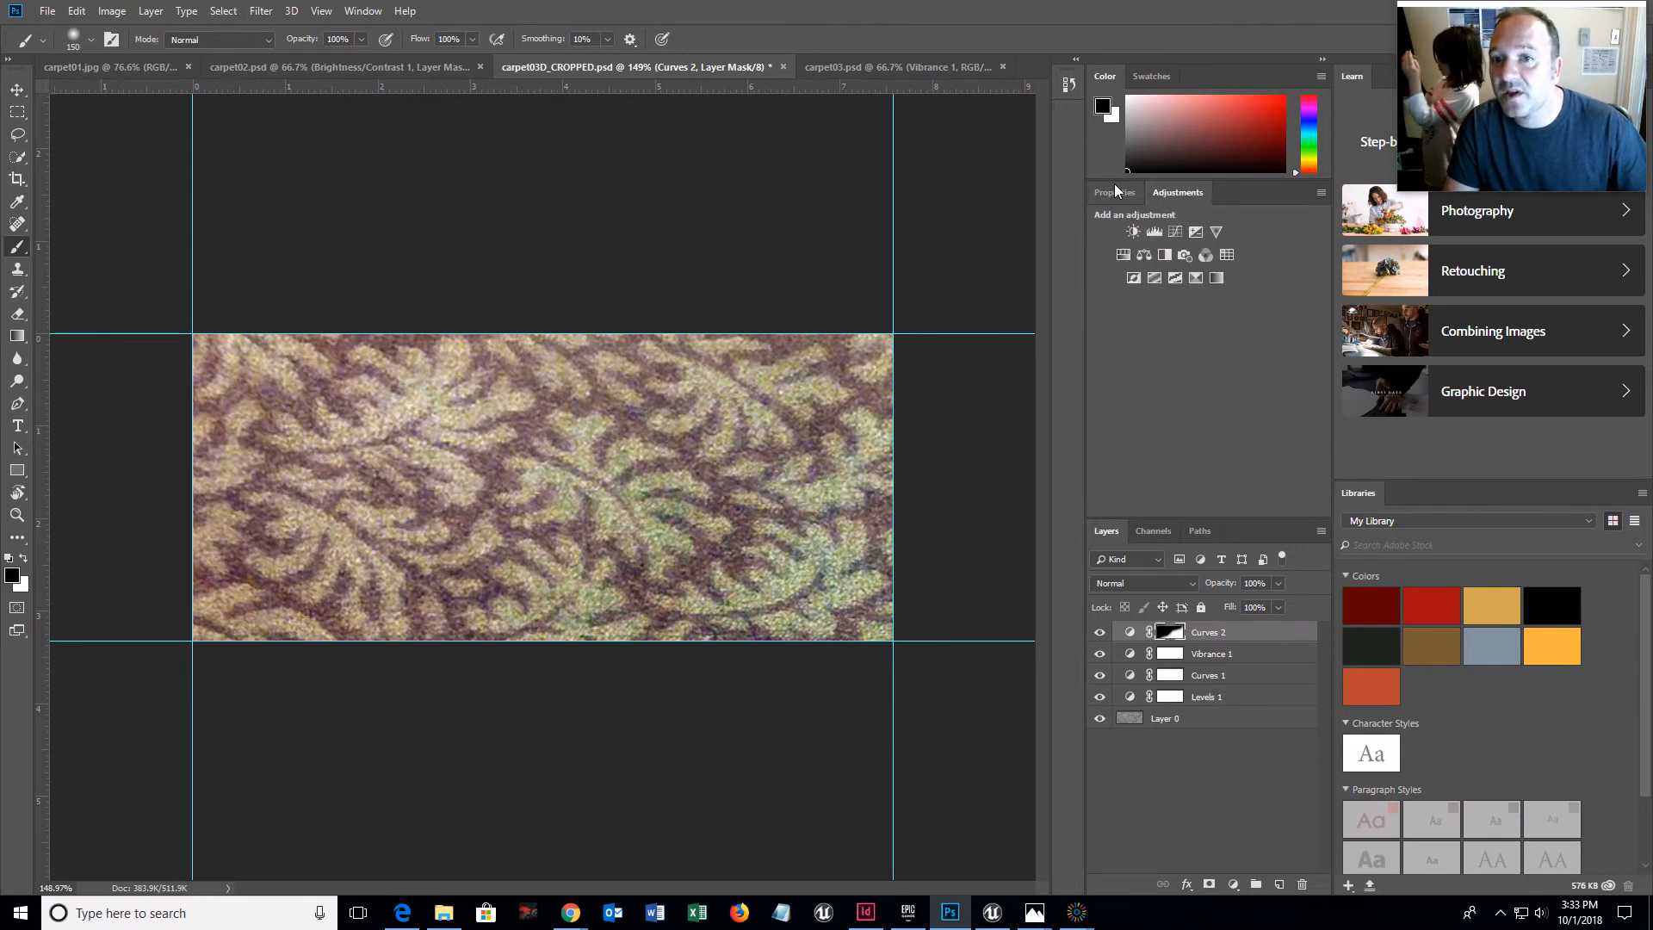
left_click(1115, 192)
left_click(1205, 639)
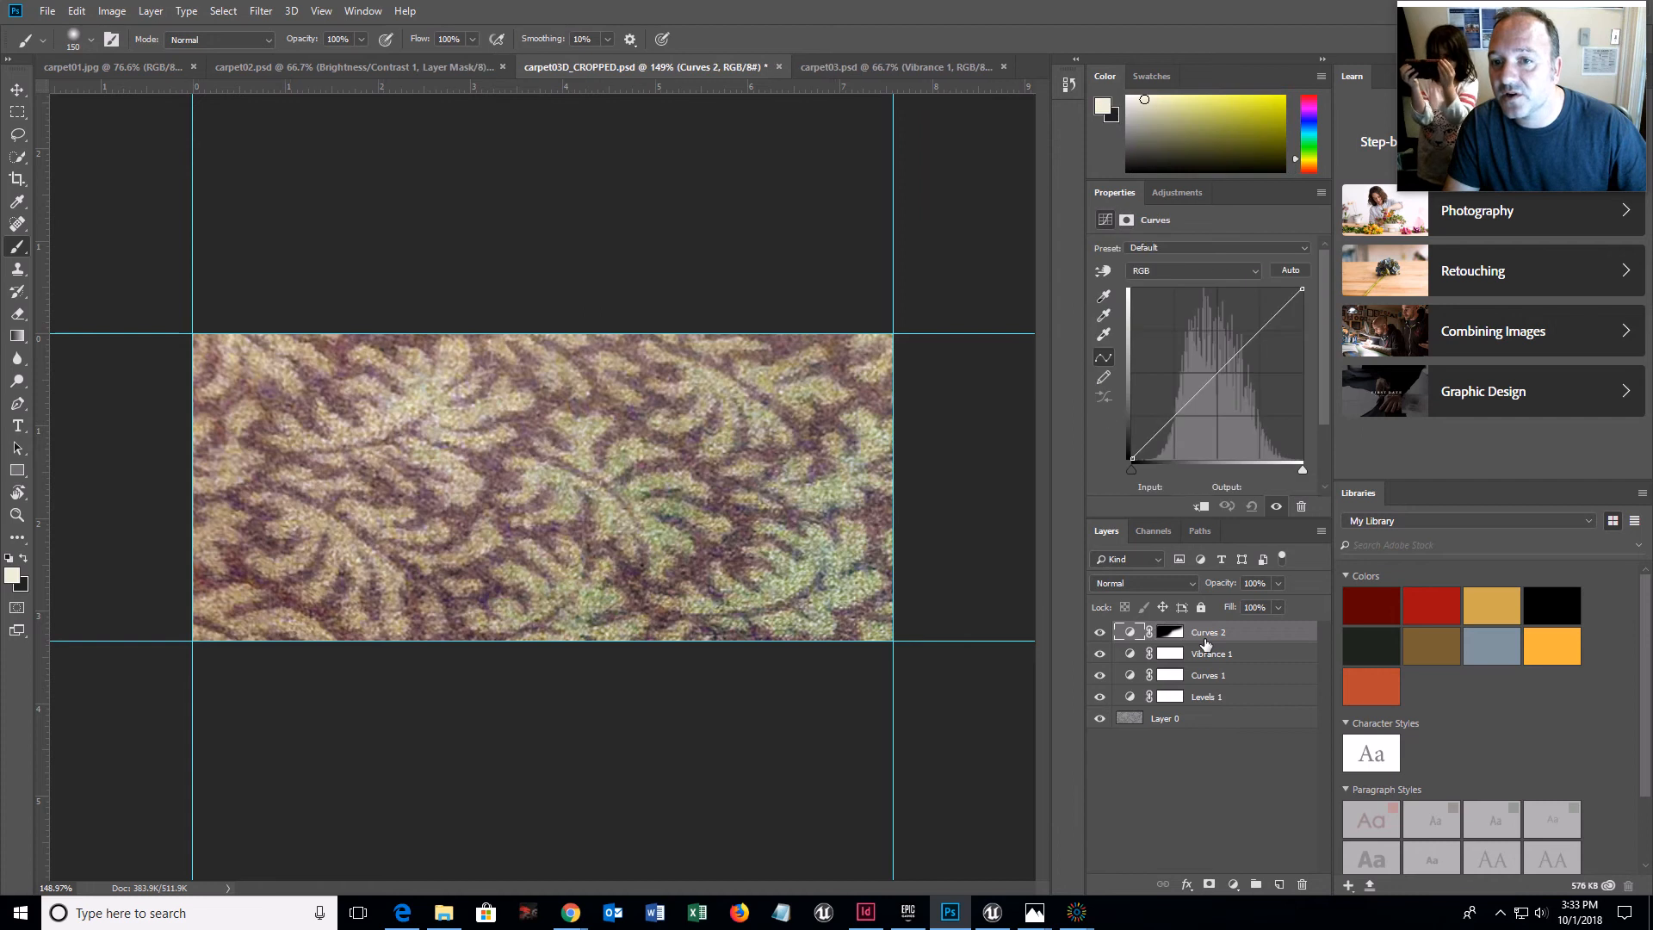
left_click(1253, 274)
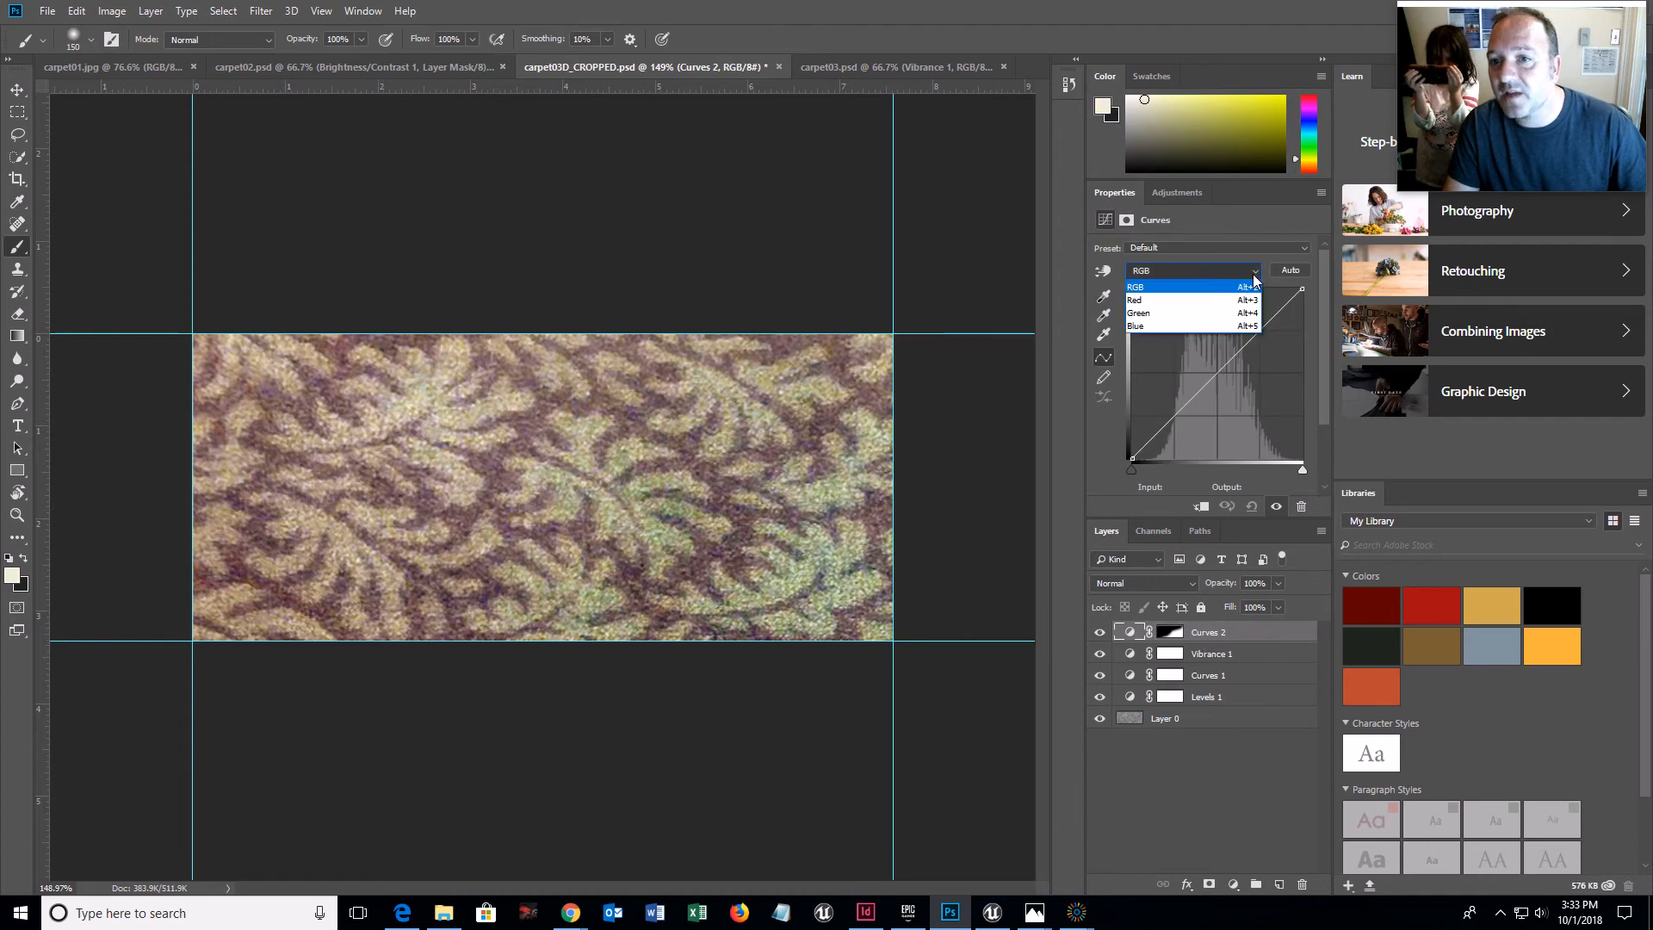
left_click(1206, 301)
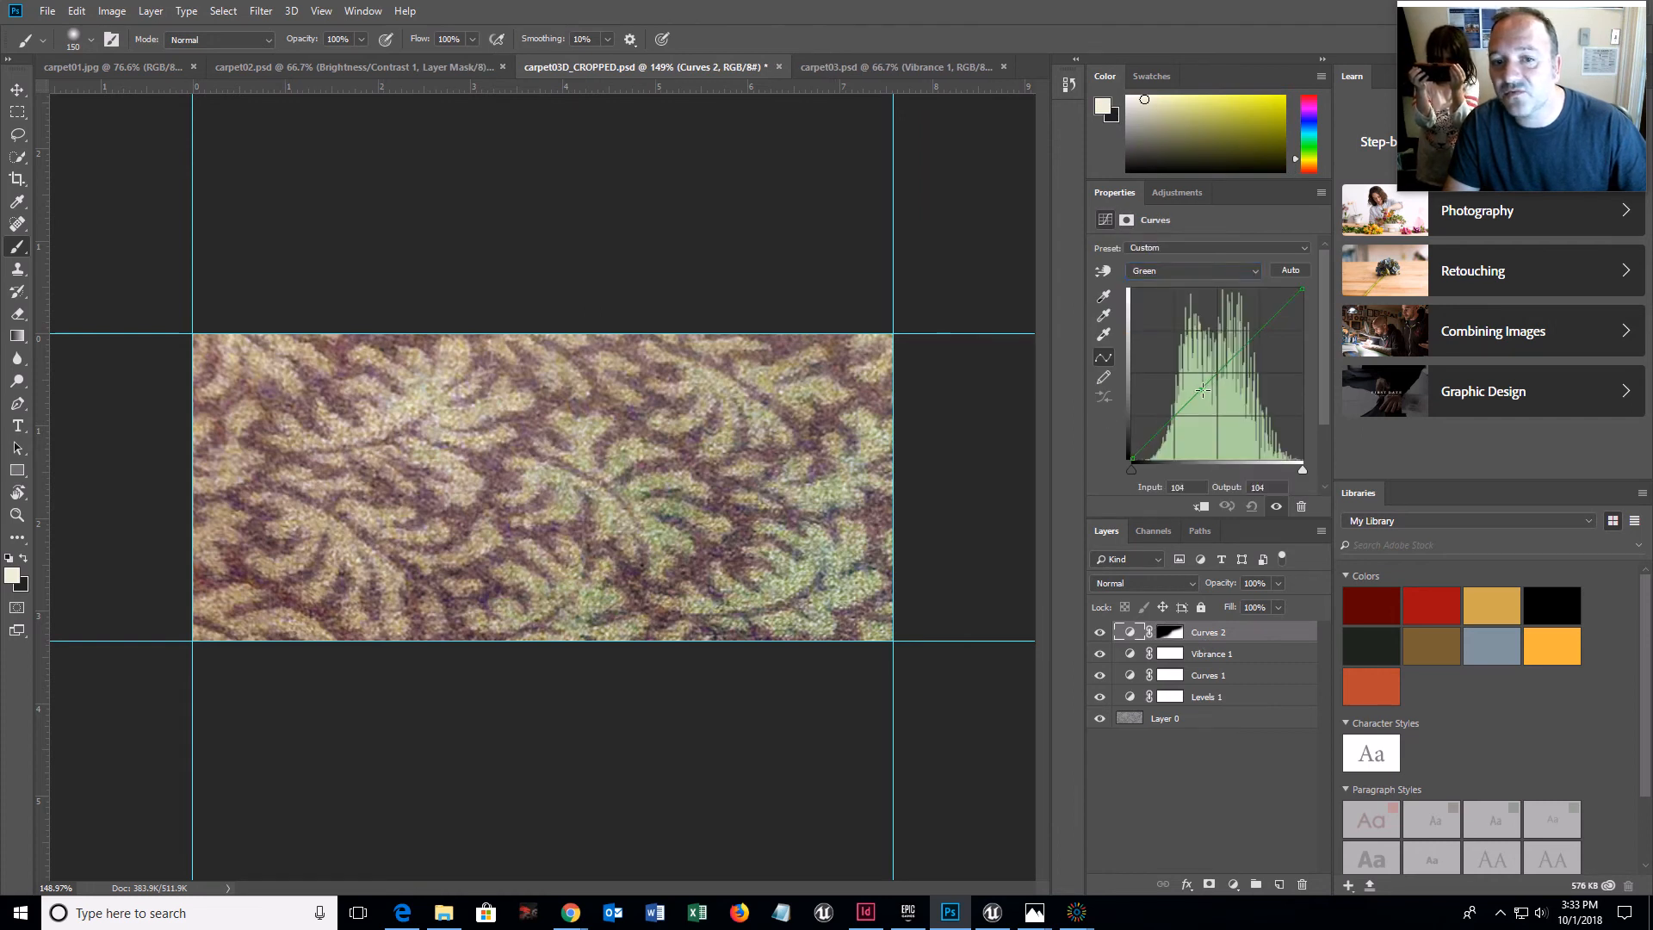
left_click_drag(1201, 390, 1210, 389)
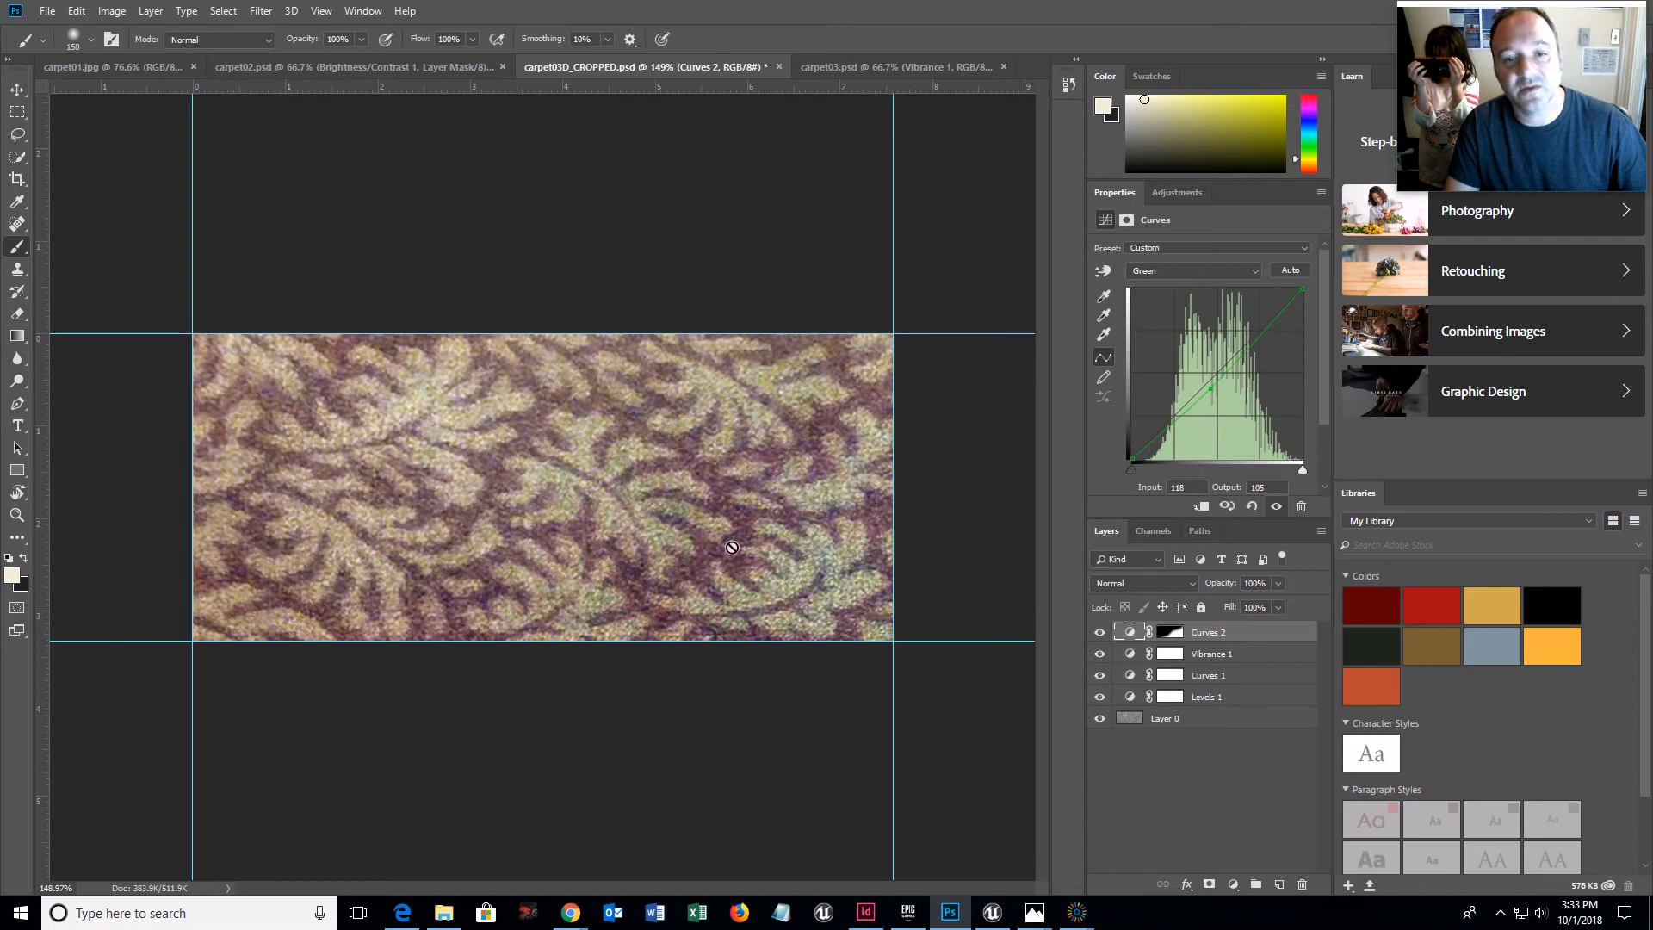
- Paint black on the Curves 2 mask with 25 px and 10 px brushes over the purple background between the lower-right leaves
left_click(1170, 632)
key("d")
key("bracketleft")
key("bracketleft")
key("bracketleft")
key("bracketleft")
key("bracketleft")
key("bracketleft")
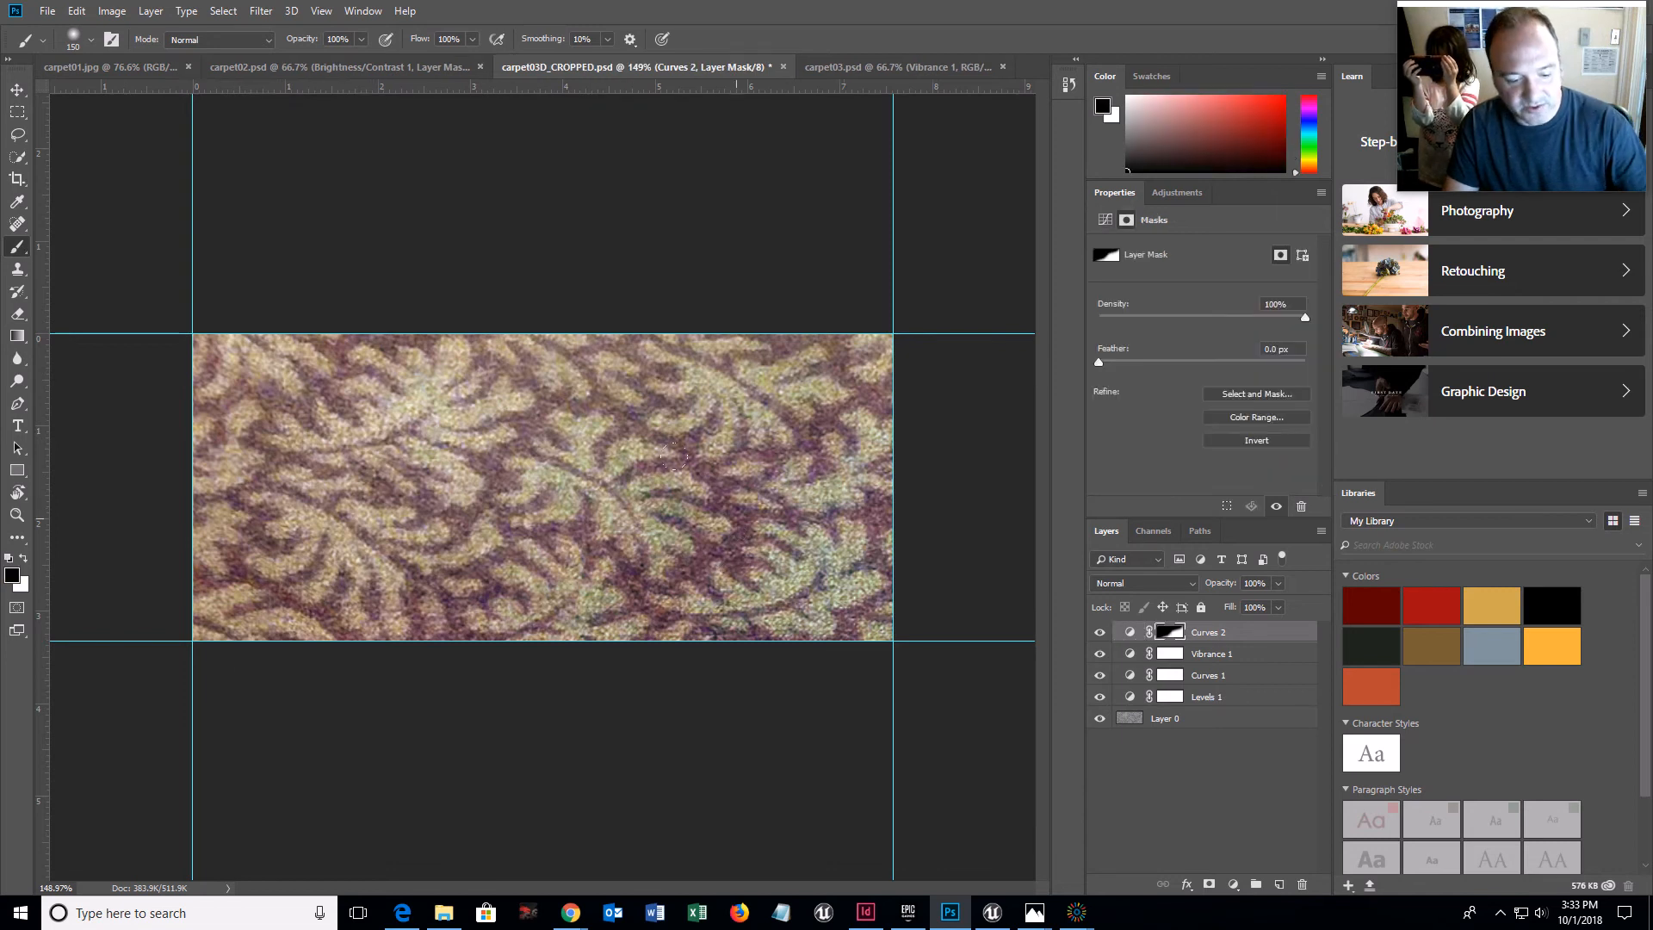
key("bracketleft")
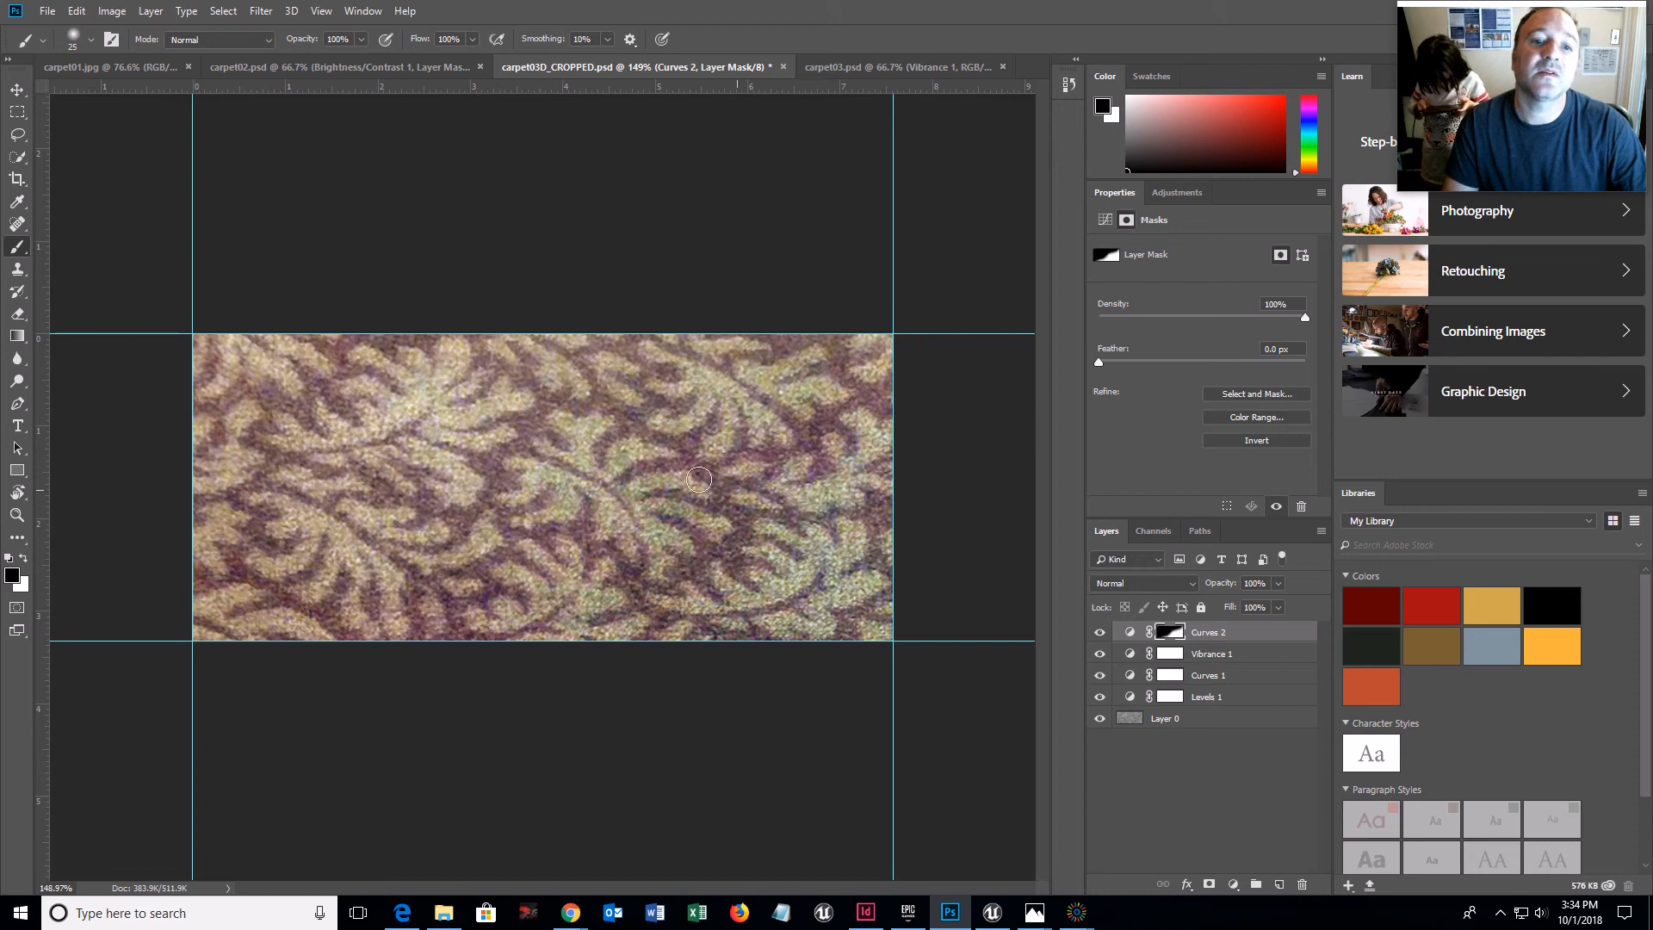
mouse_move(812, 443)
left_mouse_down()
mouse_move(844, 441)
mouse_move(880, 399)
mouse_move(840, 370)
mouse_move(853, 394)
left_mouse_up()
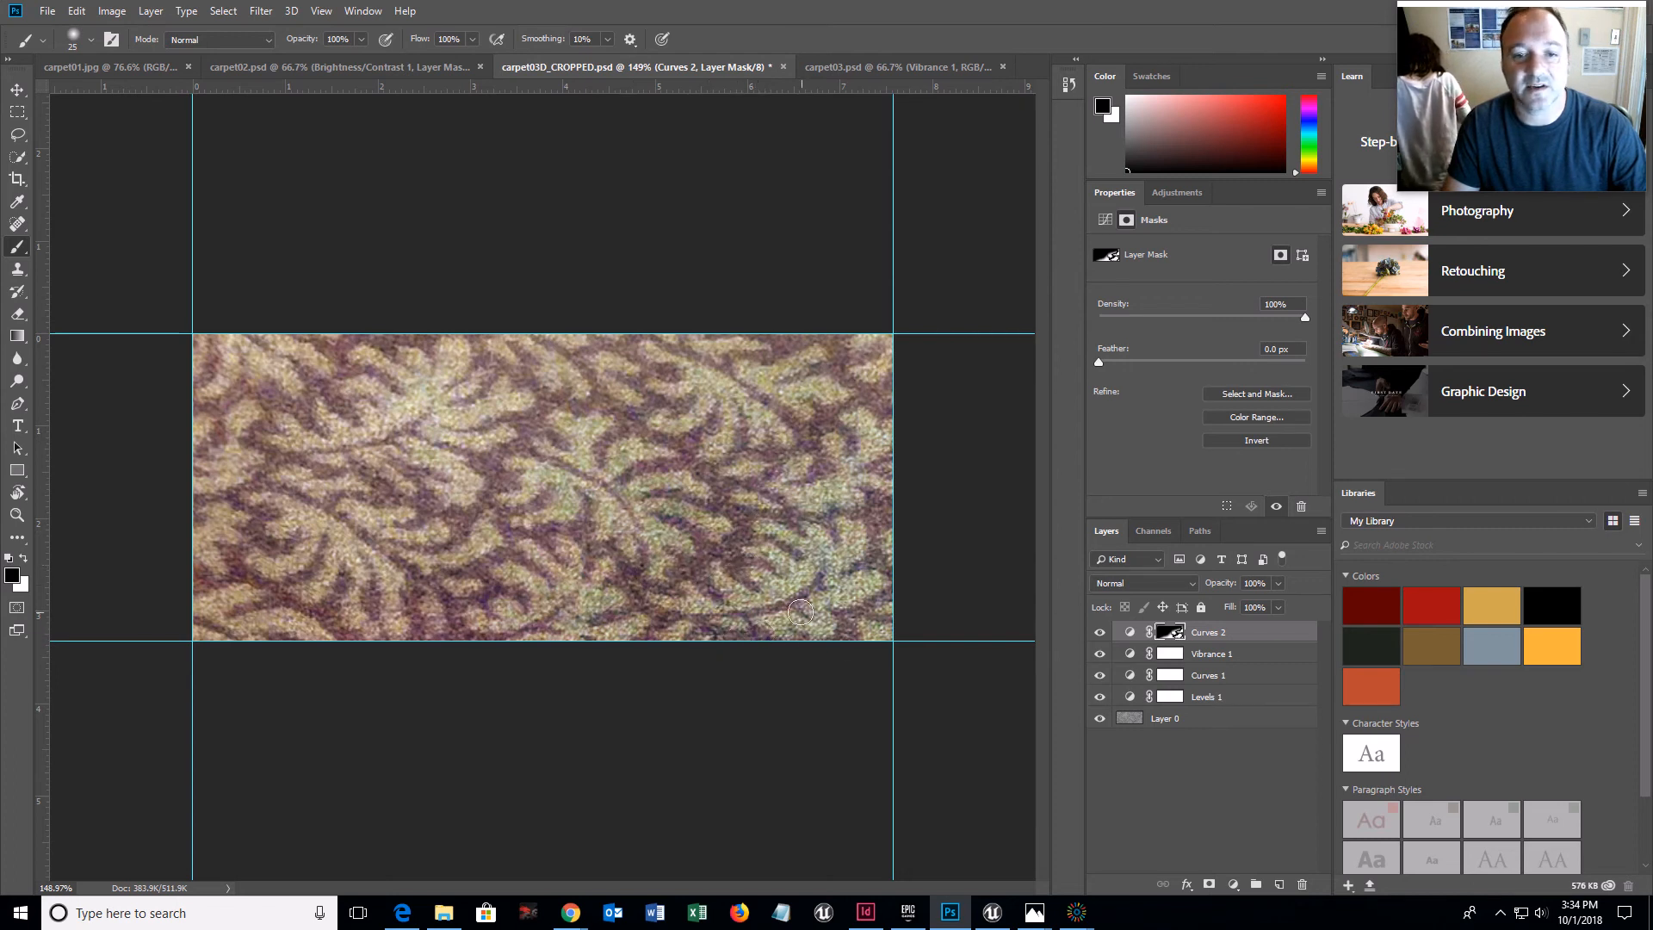
key("bracketleft")
key("bracketleft")
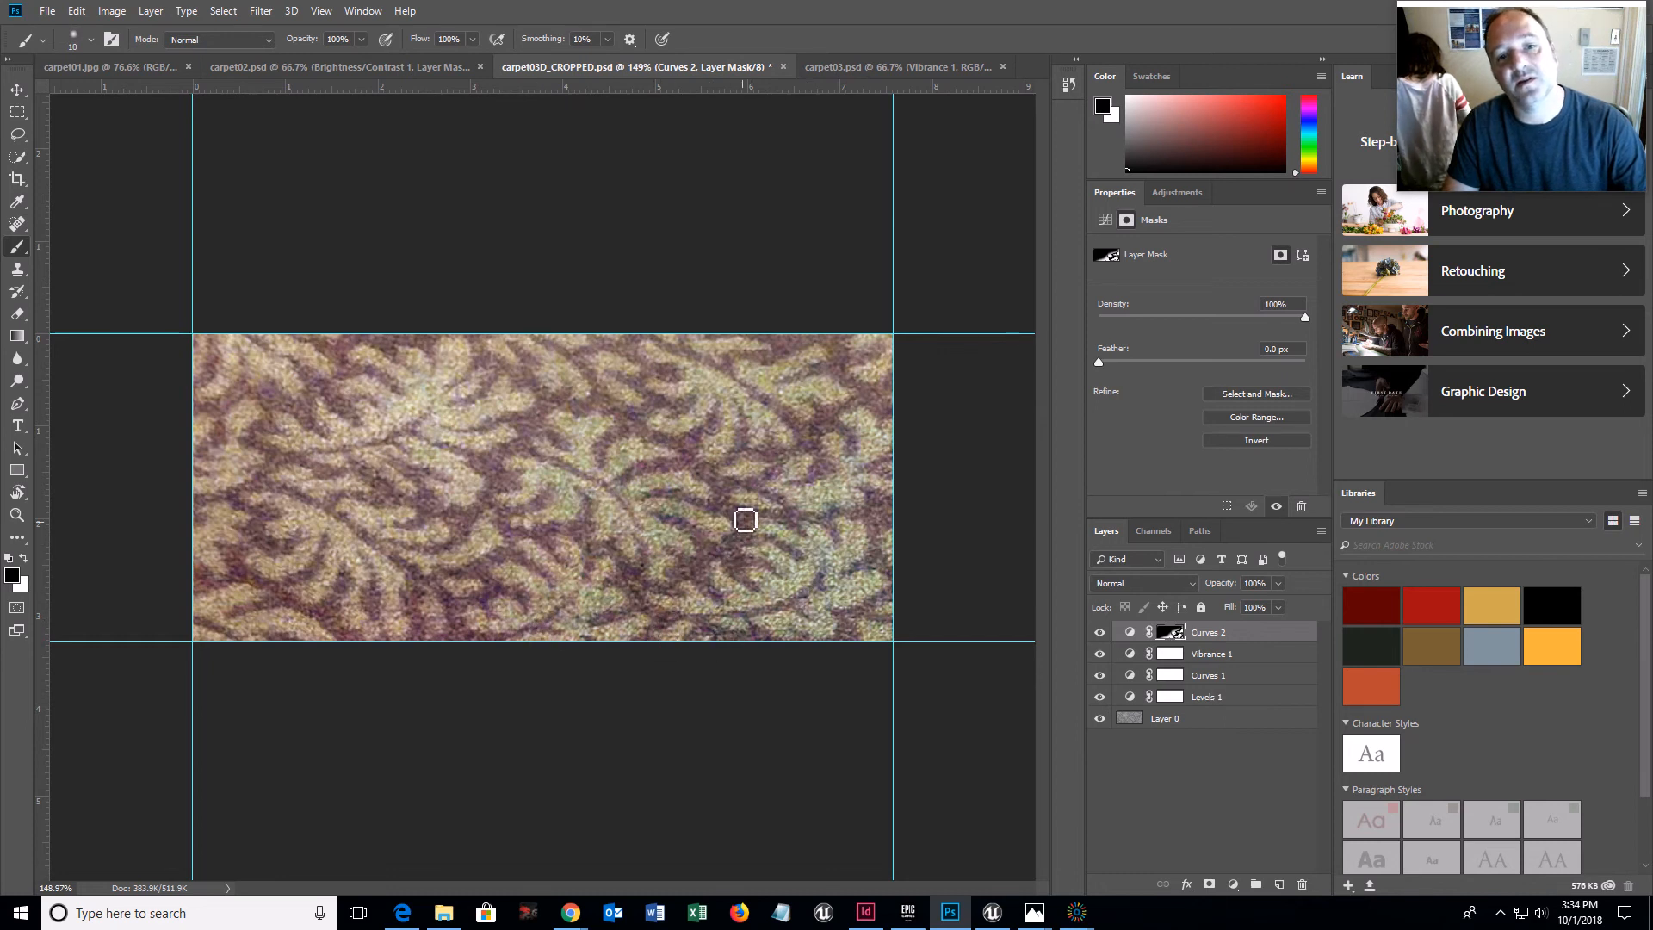
- Inspect the Curves 2 mask on its own, return to the carpet image and enlarge the brush to 50 px
left_click(1171, 635, "alt")
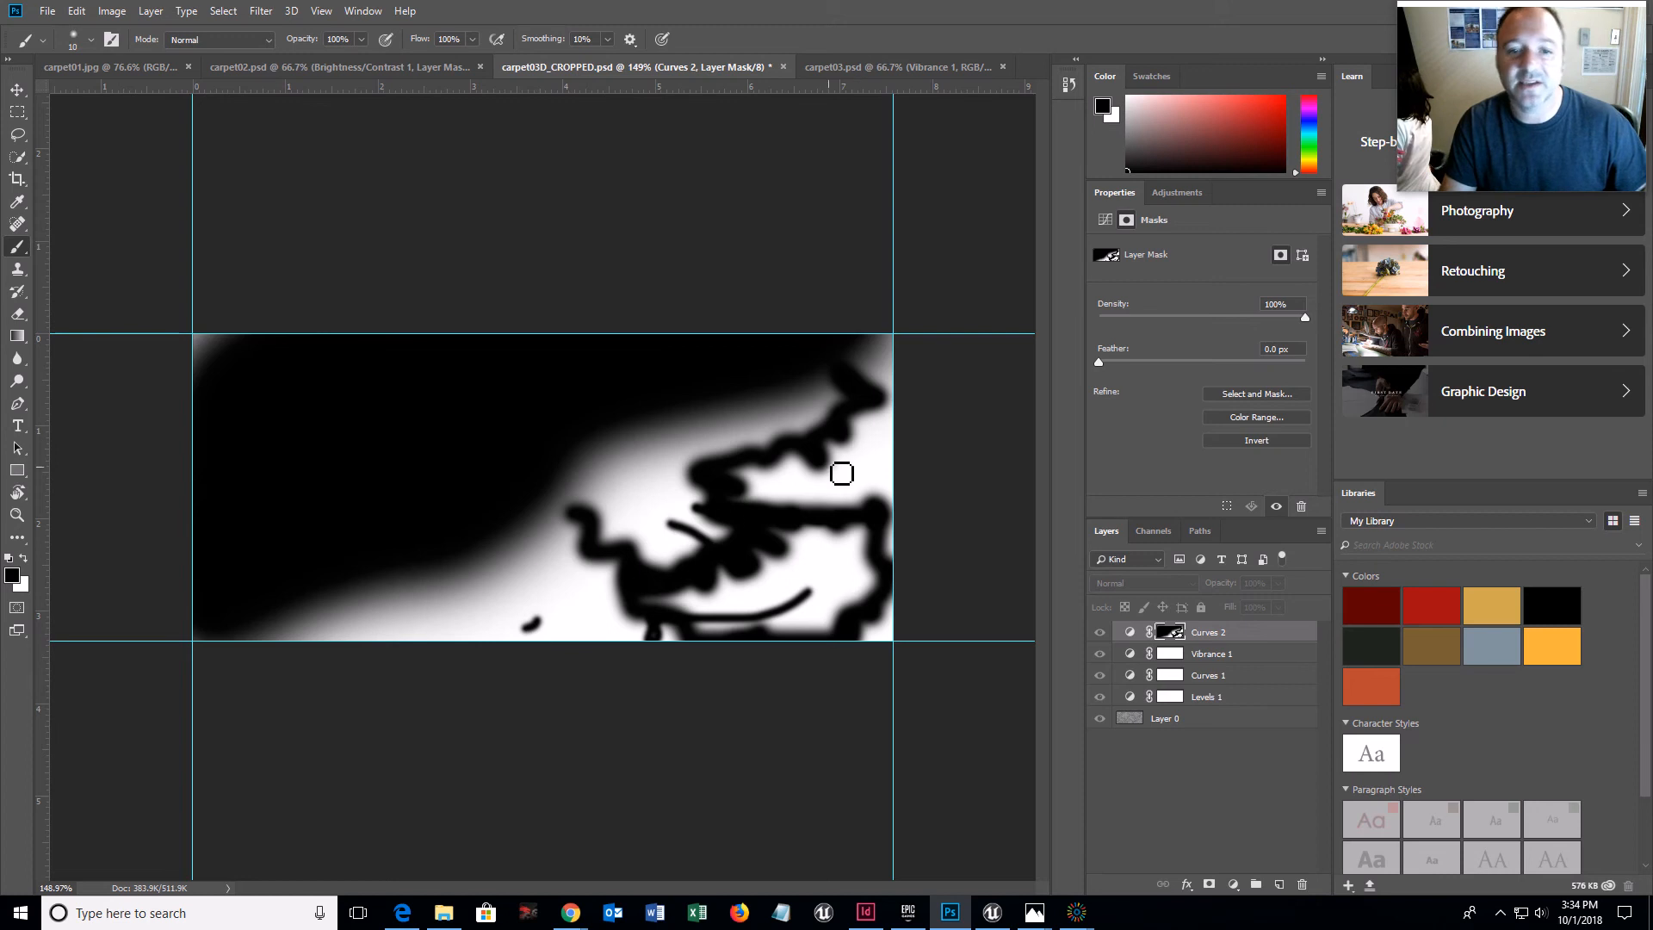
left_click(1173, 635, "alt")
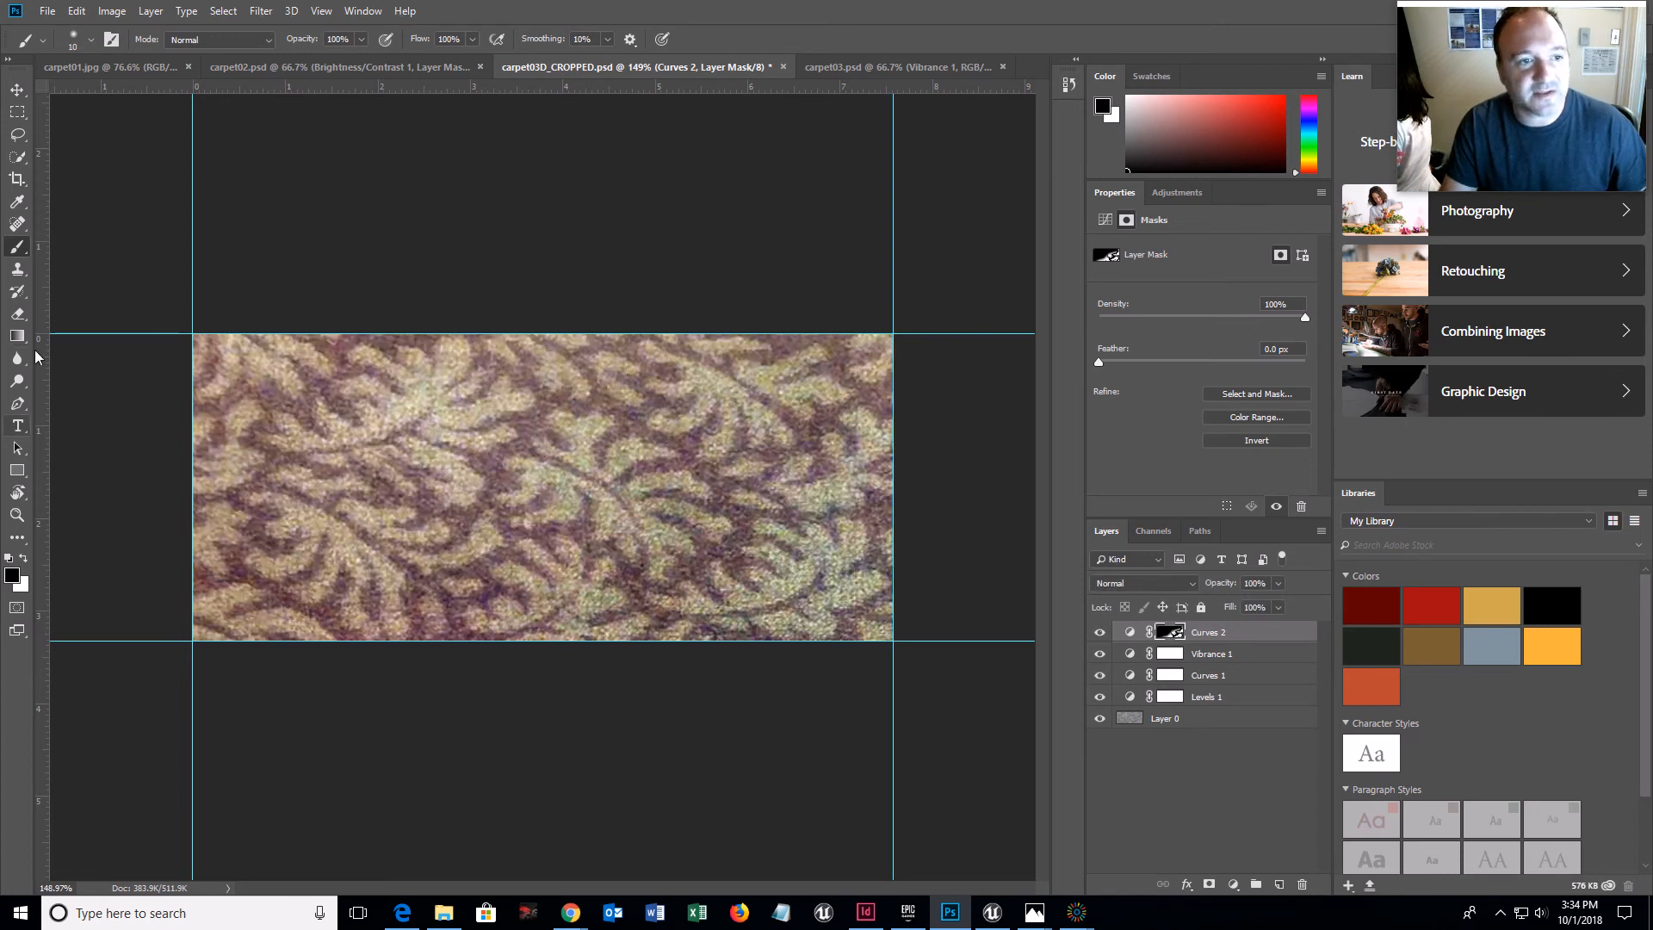
key("bracketright")
key("bracketright")
key("bracketright")
key("bracketright")
key("bracketright")
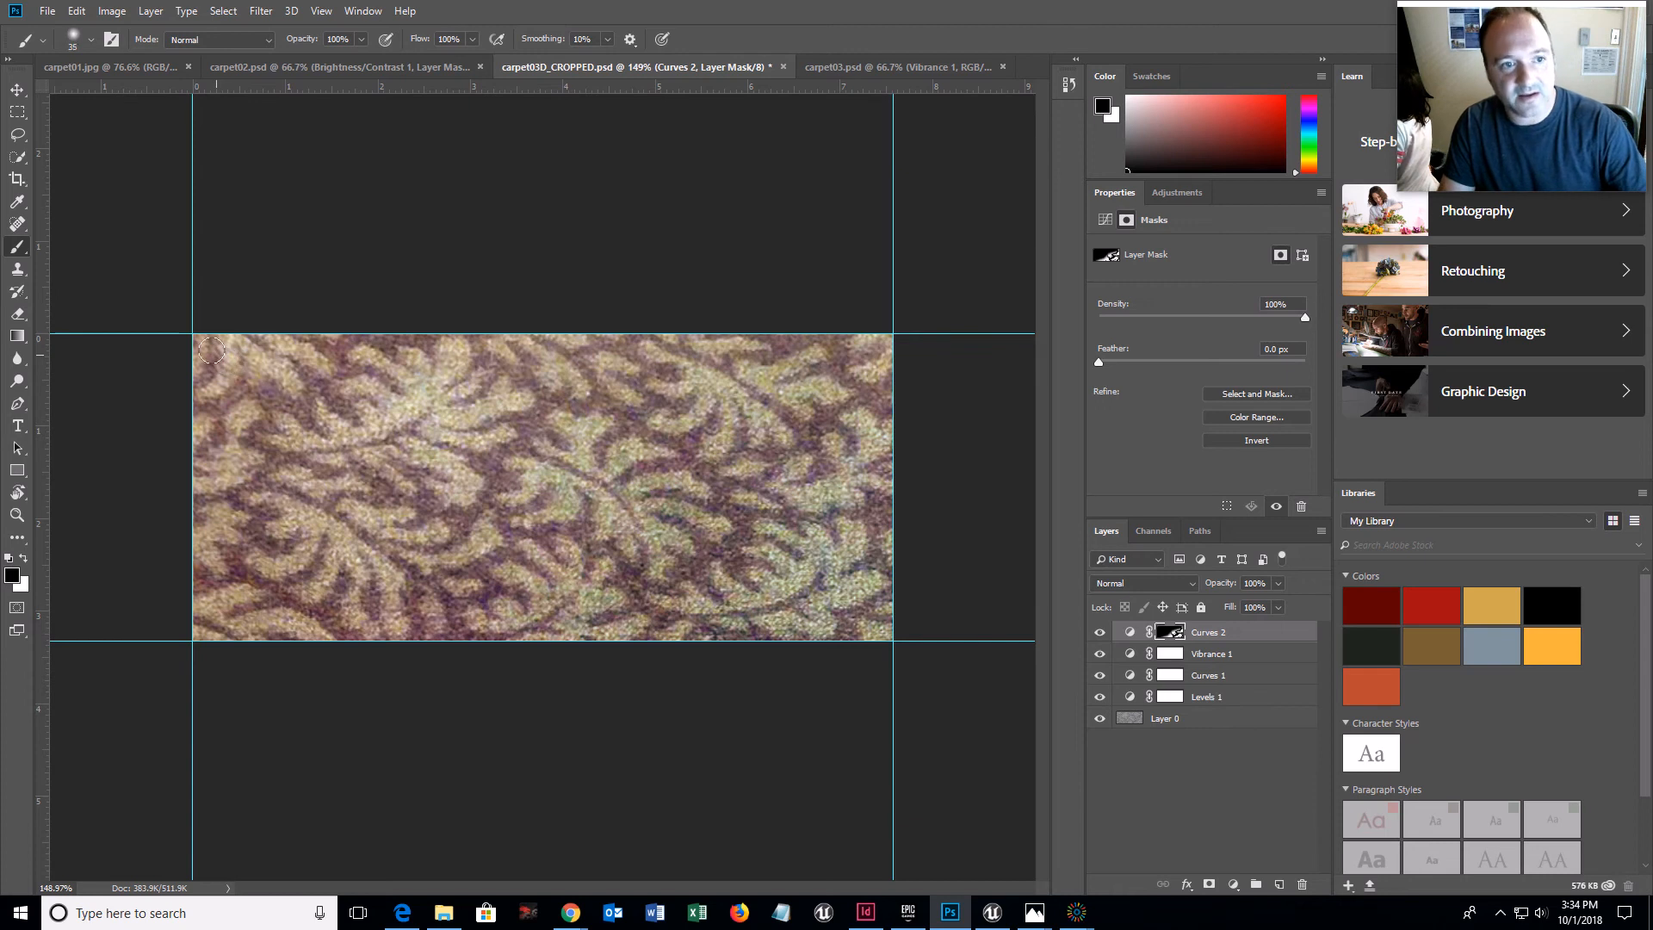
- Compare the carpet with the Curves 2 layer hidden and shown, and recheck its mask on its own
left_click(1100, 633)
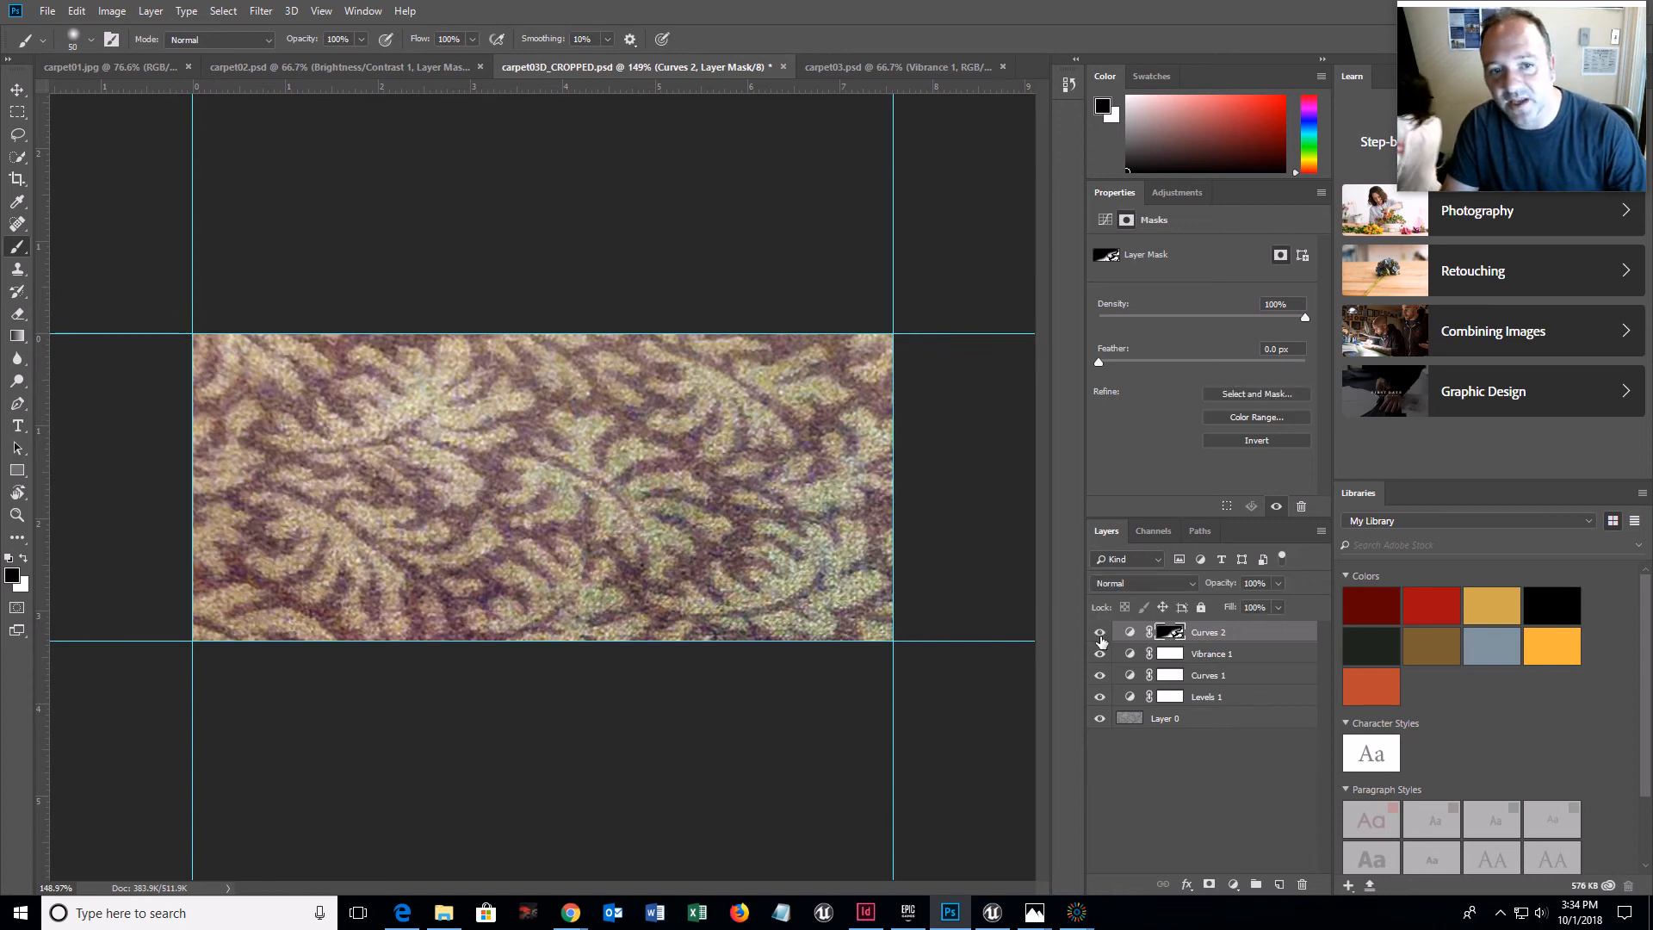
left_click(1100, 634)
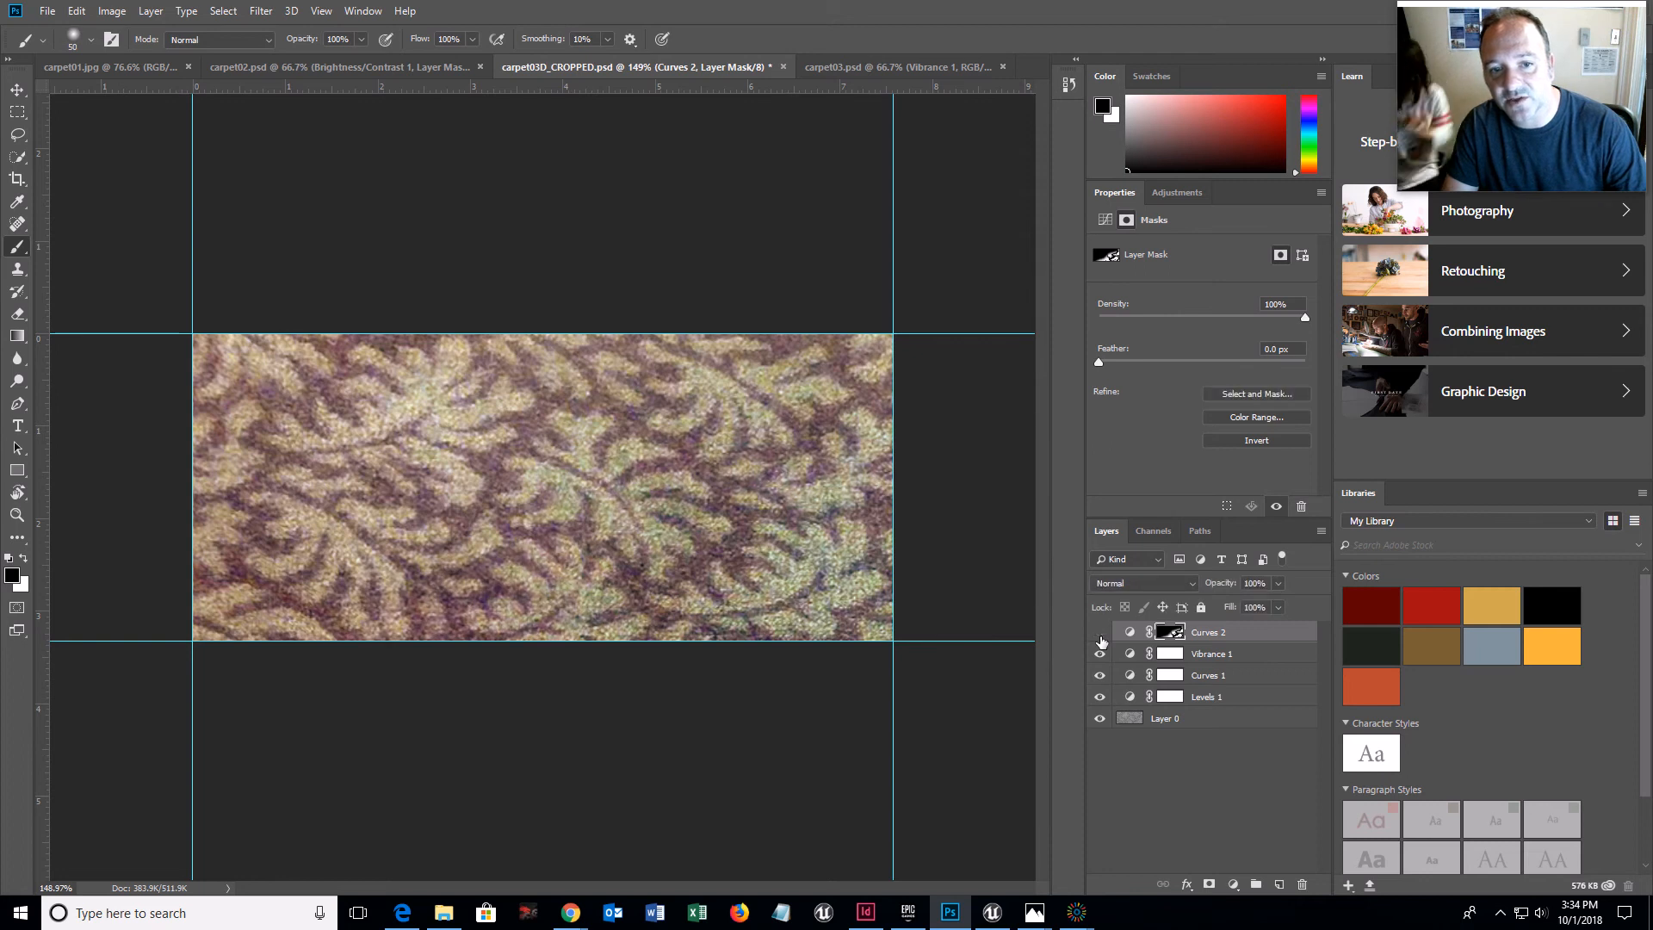
left_click(1099, 634)
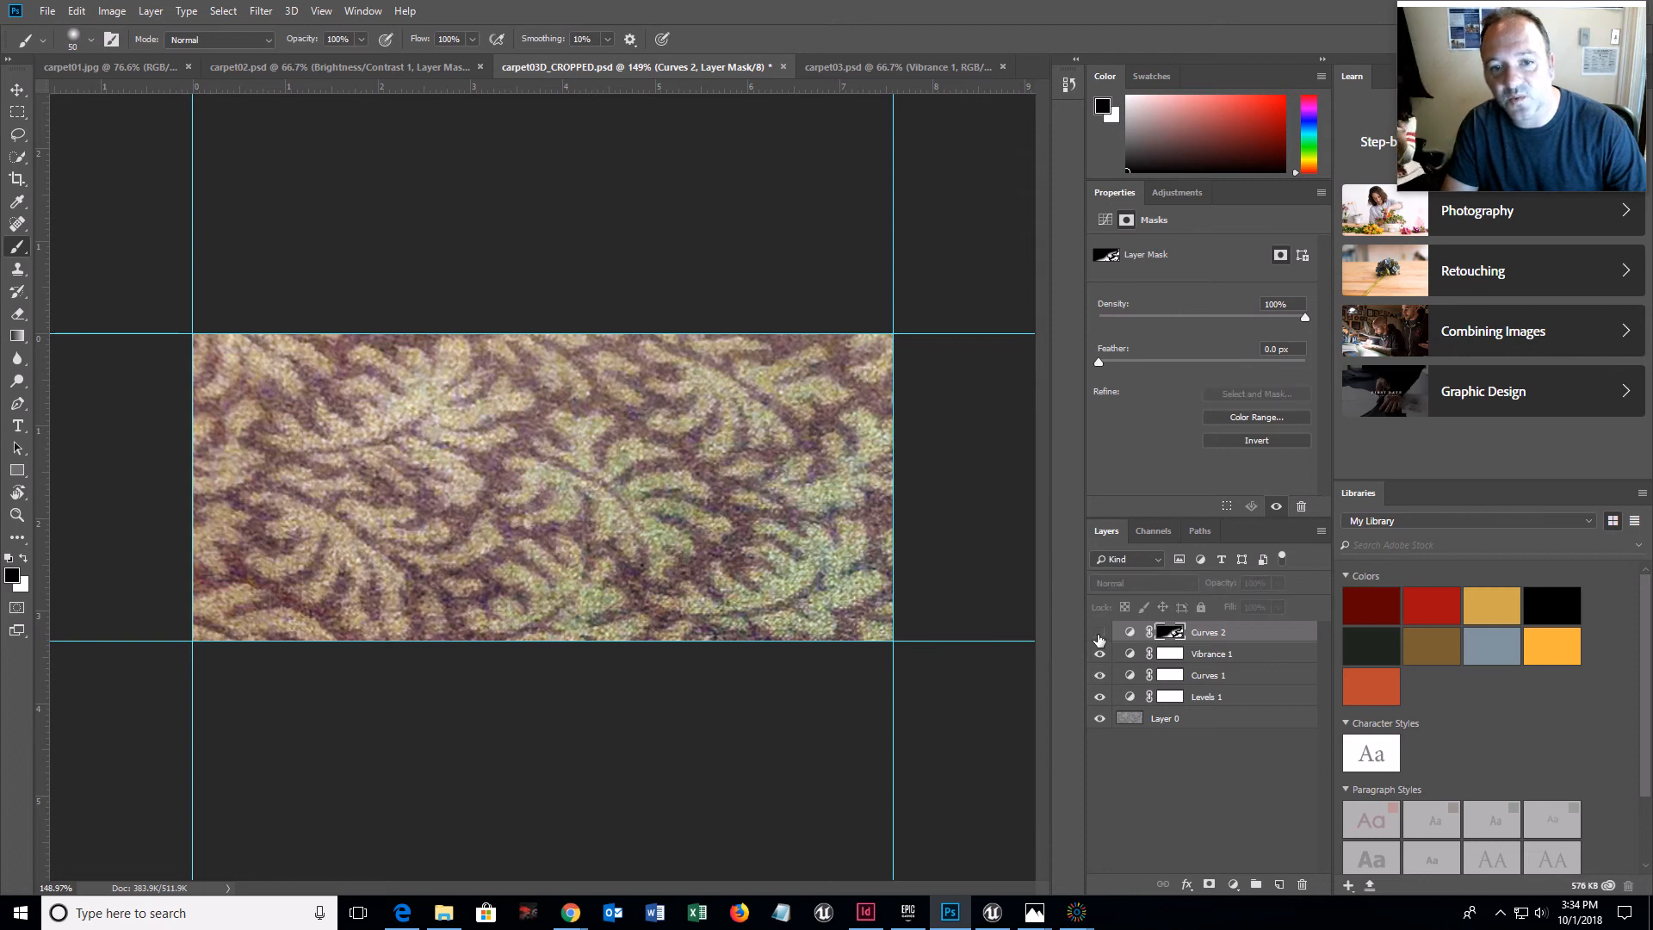
left_click(1100, 634)
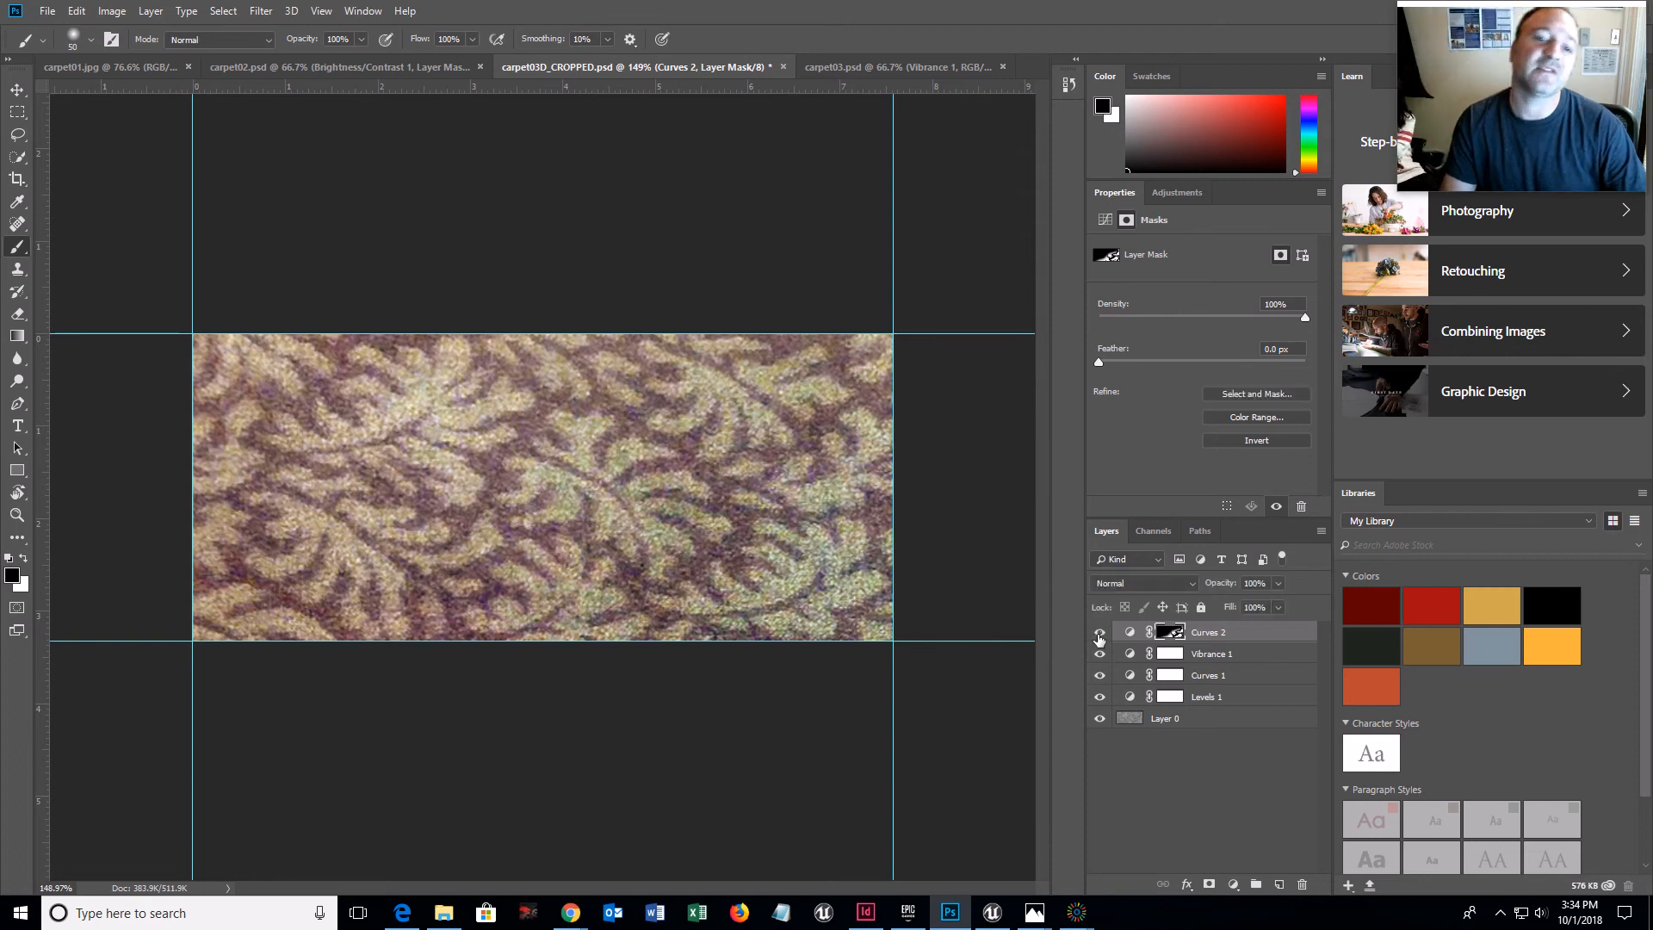
left_click(1099, 634)
left_click(1100, 634)
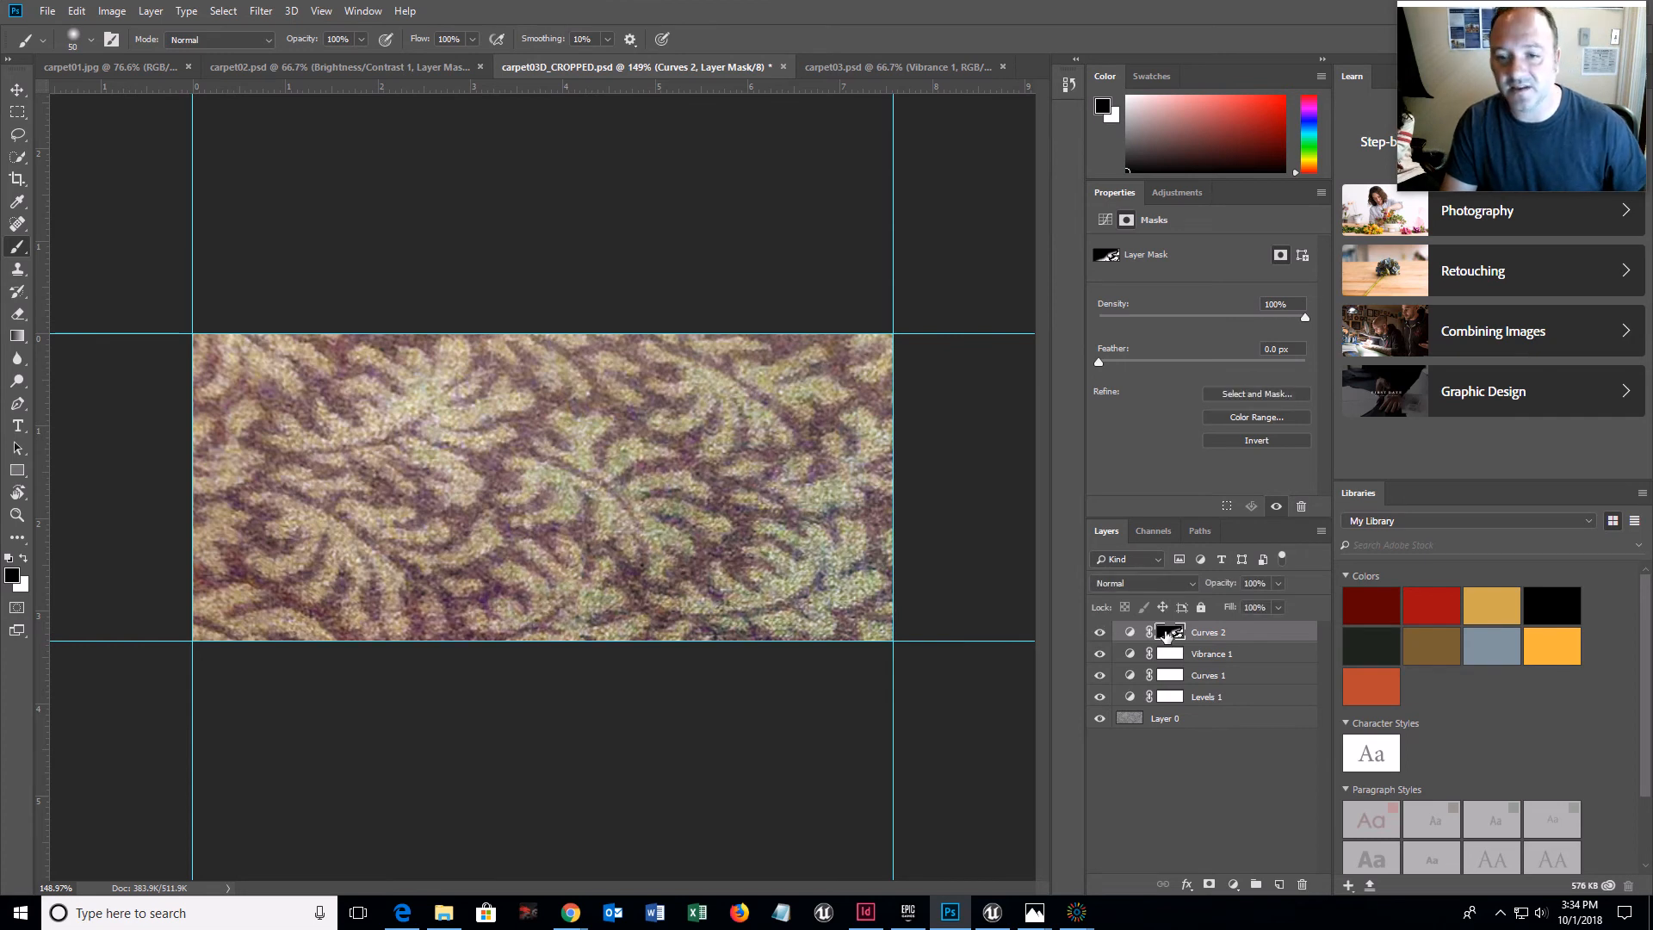
left_click(1168, 634, "alt")
left_click(1169, 635, "alt")
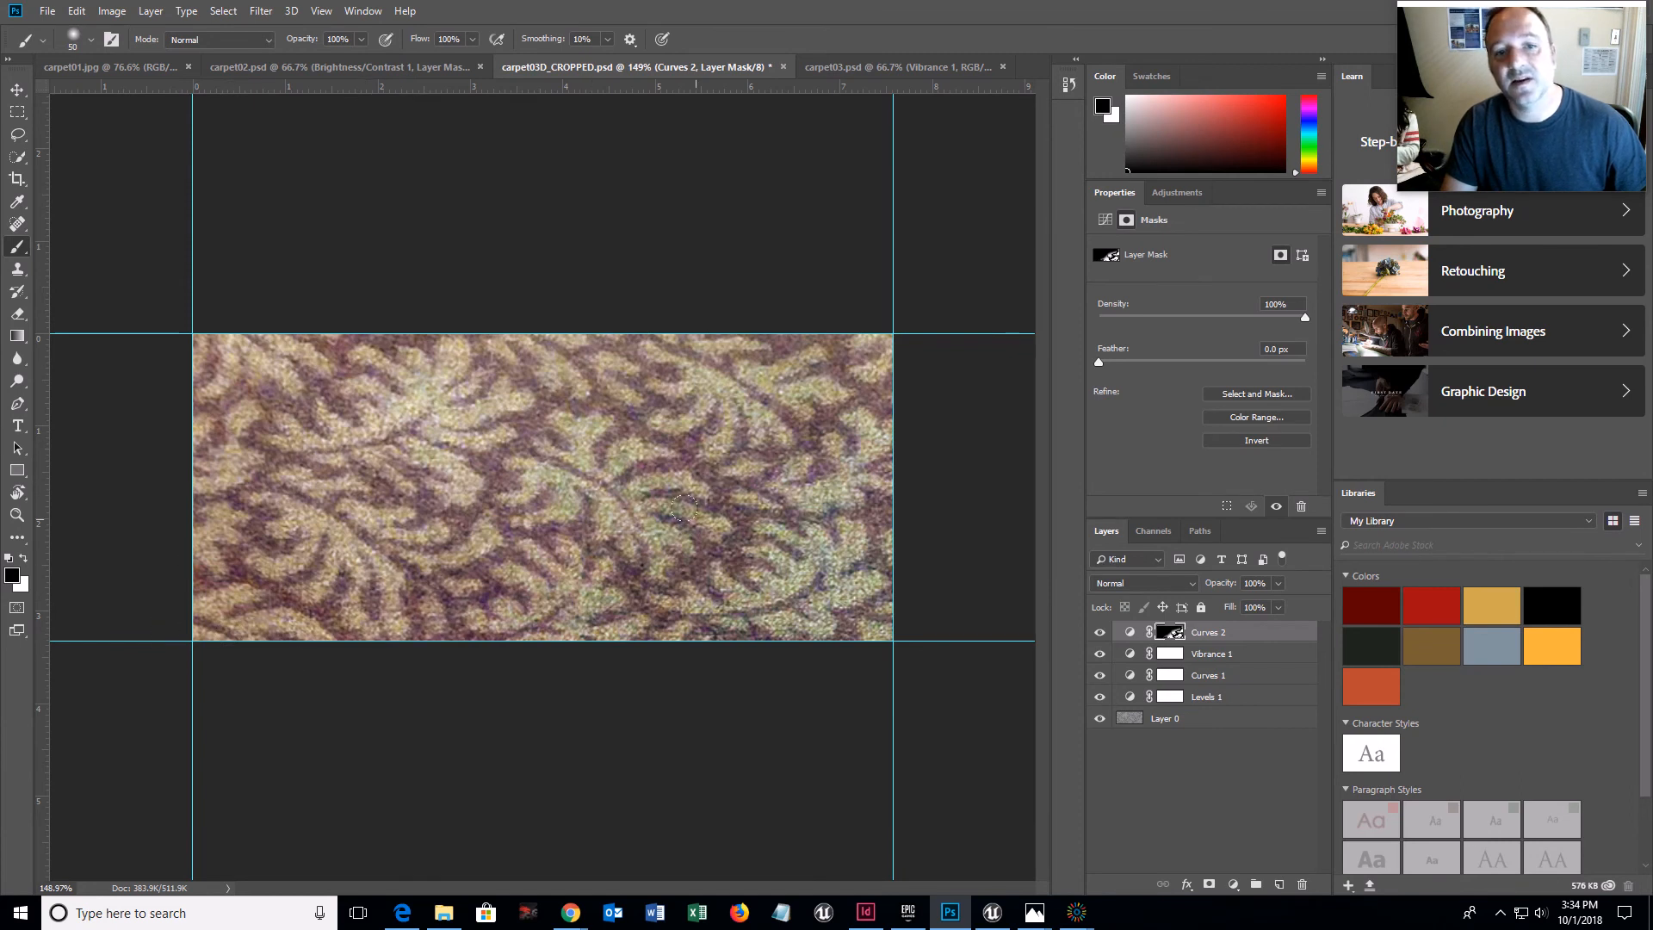
- Switch the foreground colour to white and reduce the mask brush to 15 px
left_click(25, 560)
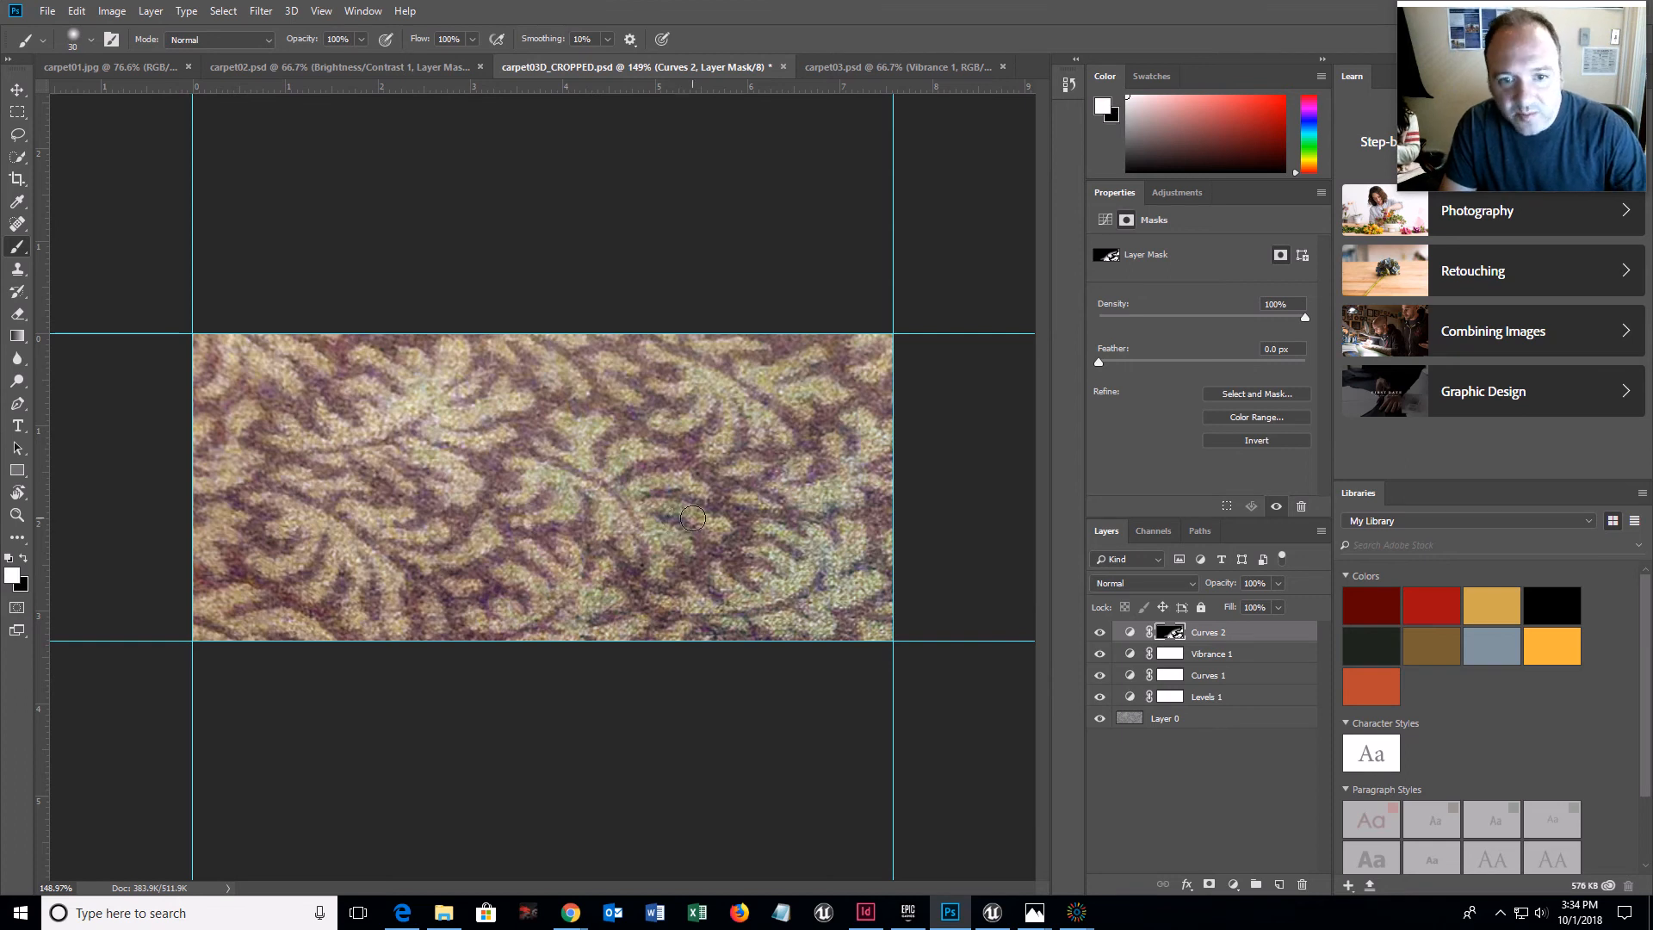
key("bracketleft")
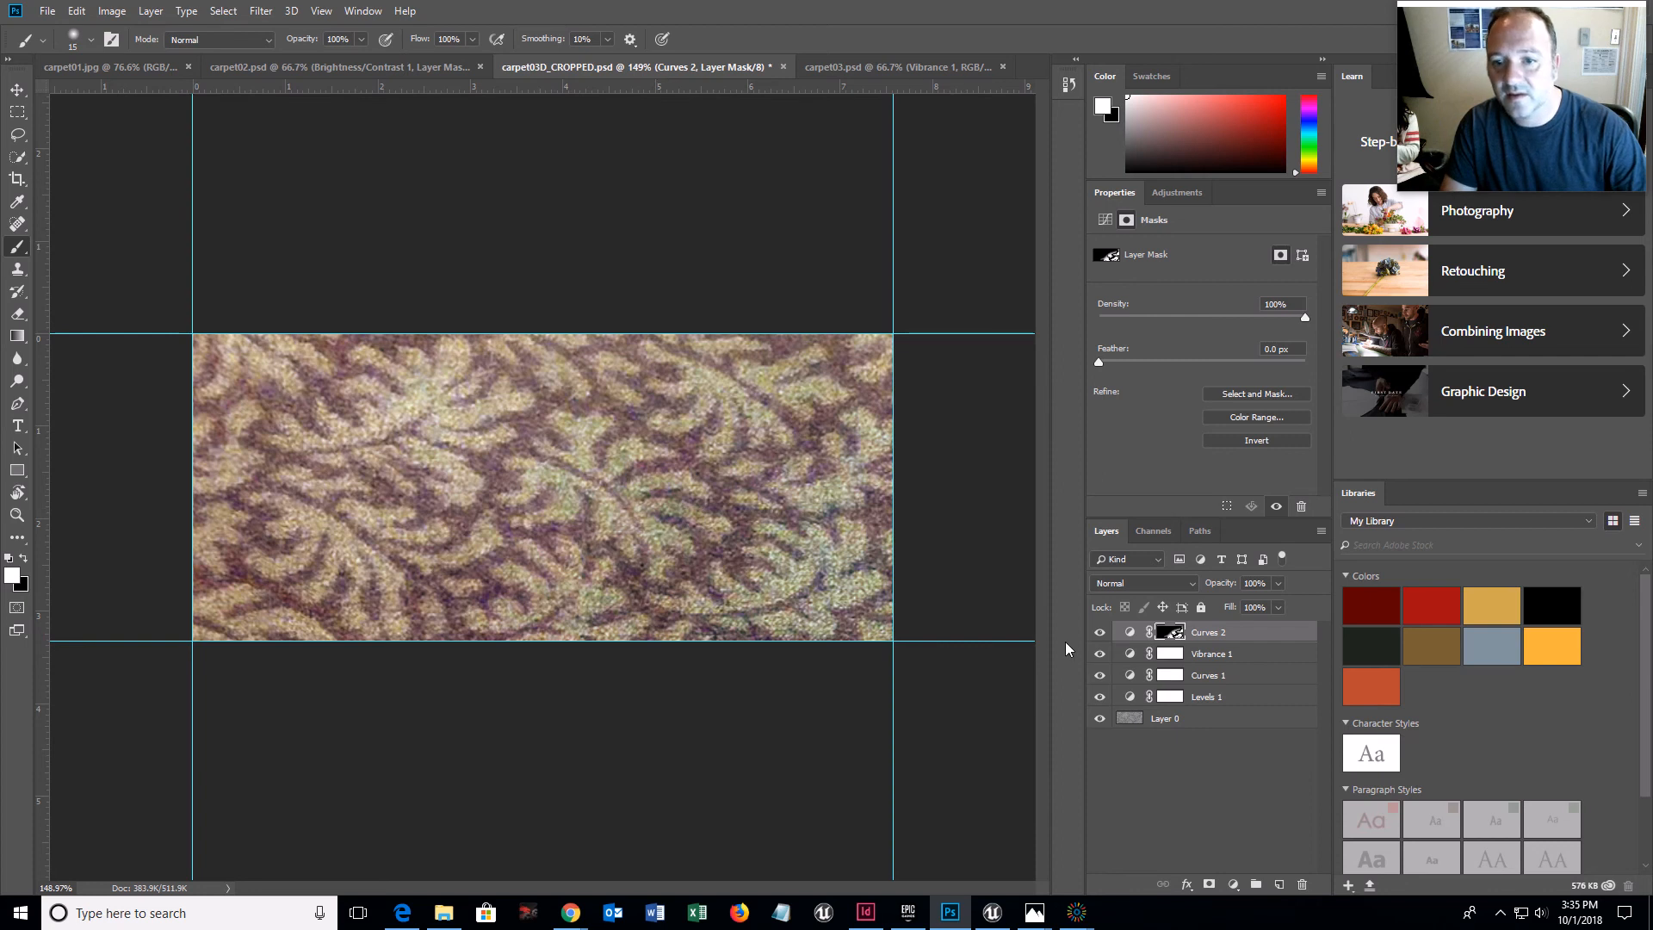
- Toggle the Curves 2 layer's visibility repeatedly to compare the green leaf areas, leaving the layer visible
left_click(1101, 632)
left_click(1101, 633)
left_click(1101, 633)
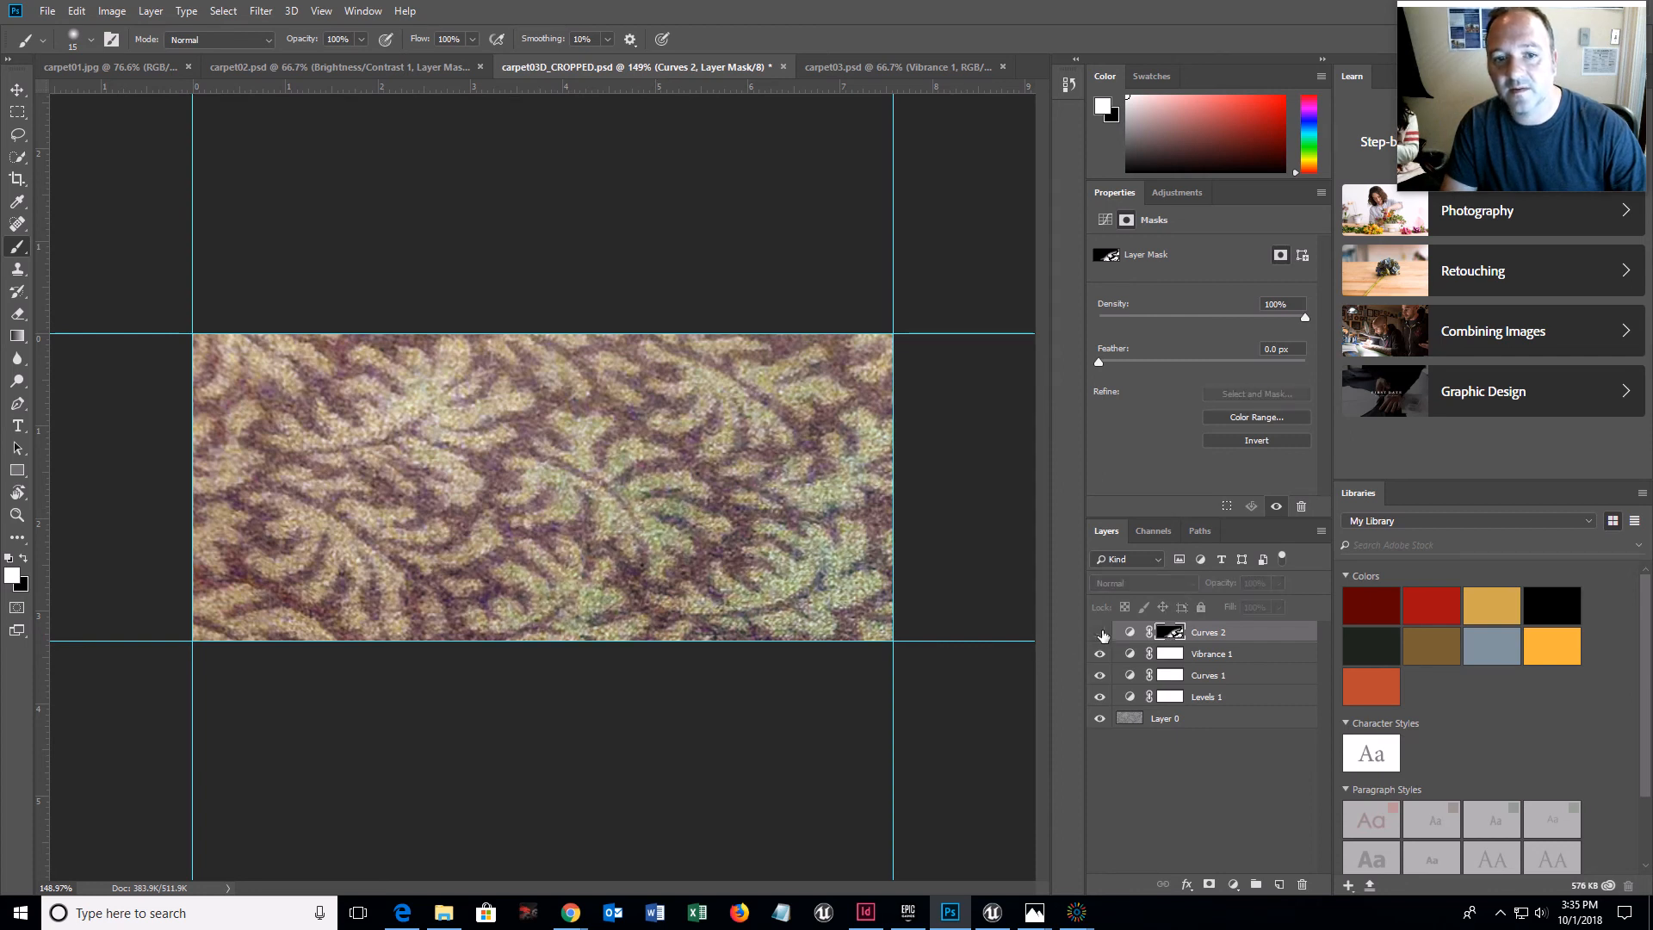
left_click(1101, 633)
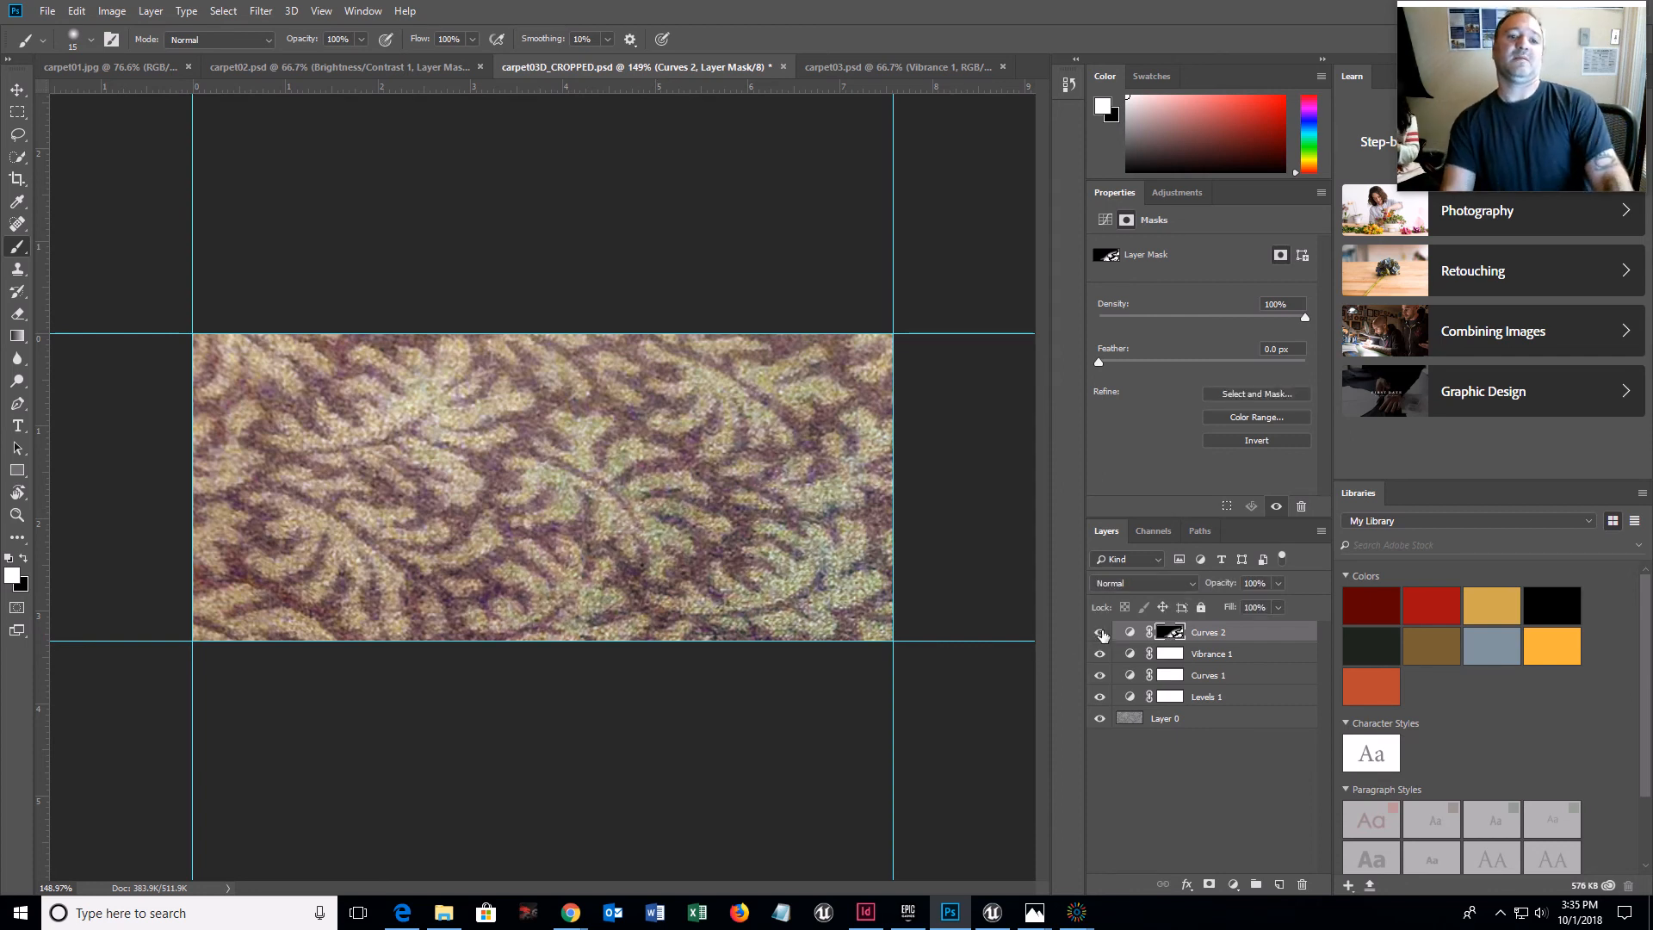
left_click(1101, 633)
left_click(1102, 633)
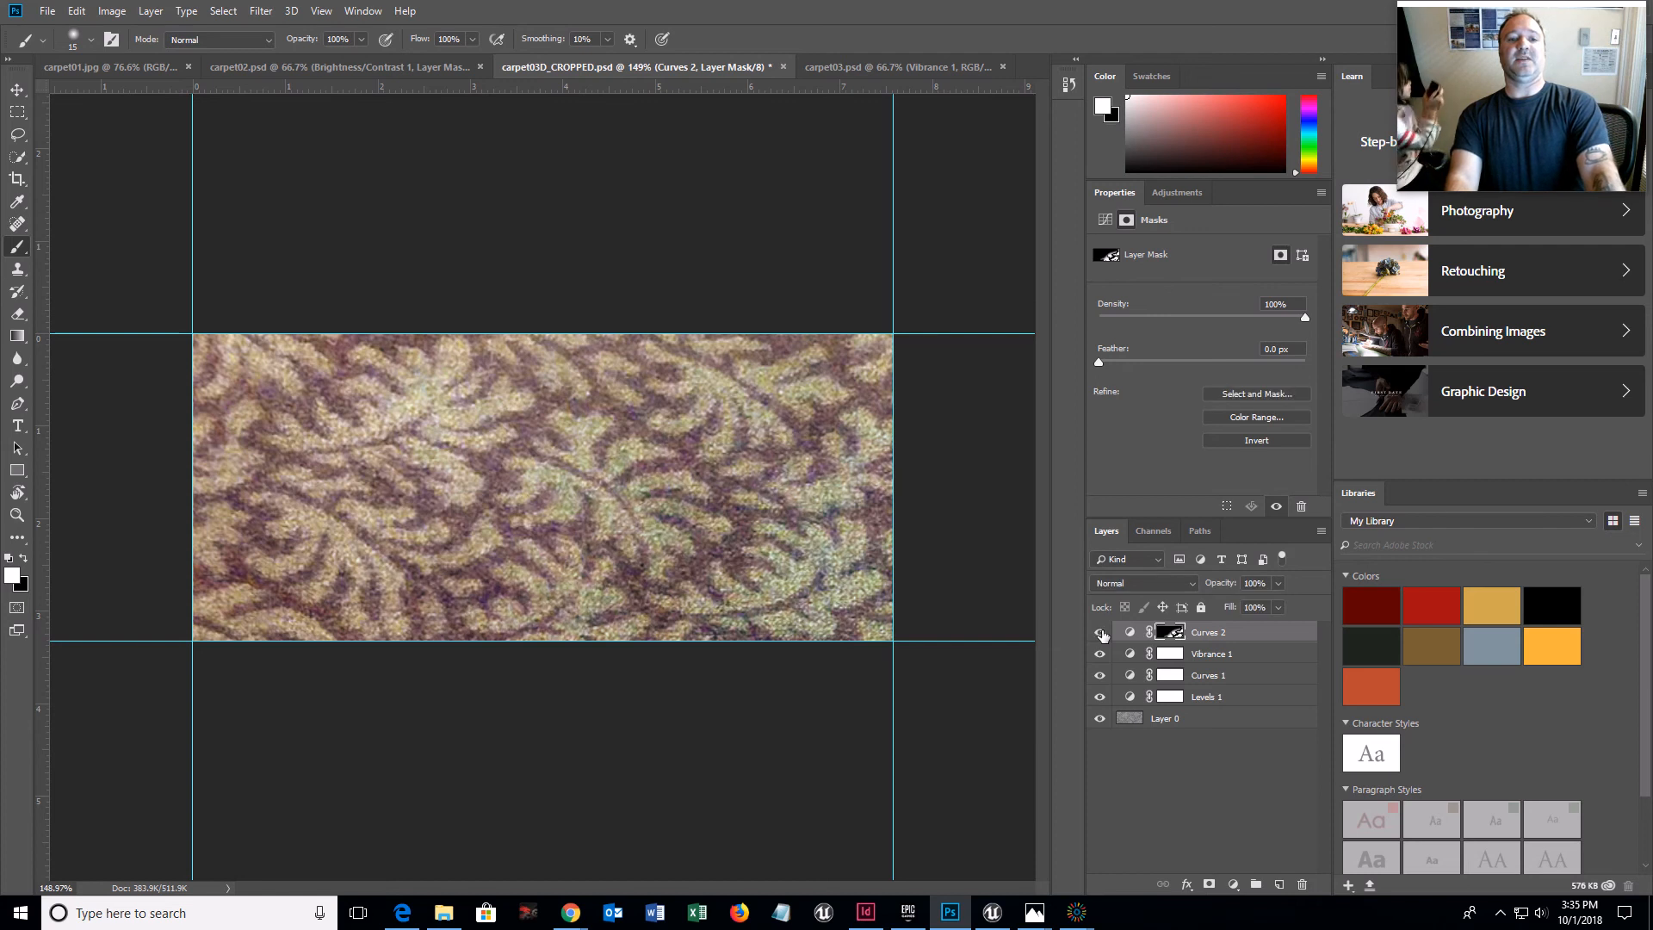
left_click(1101, 633)
left_click(1101, 633)
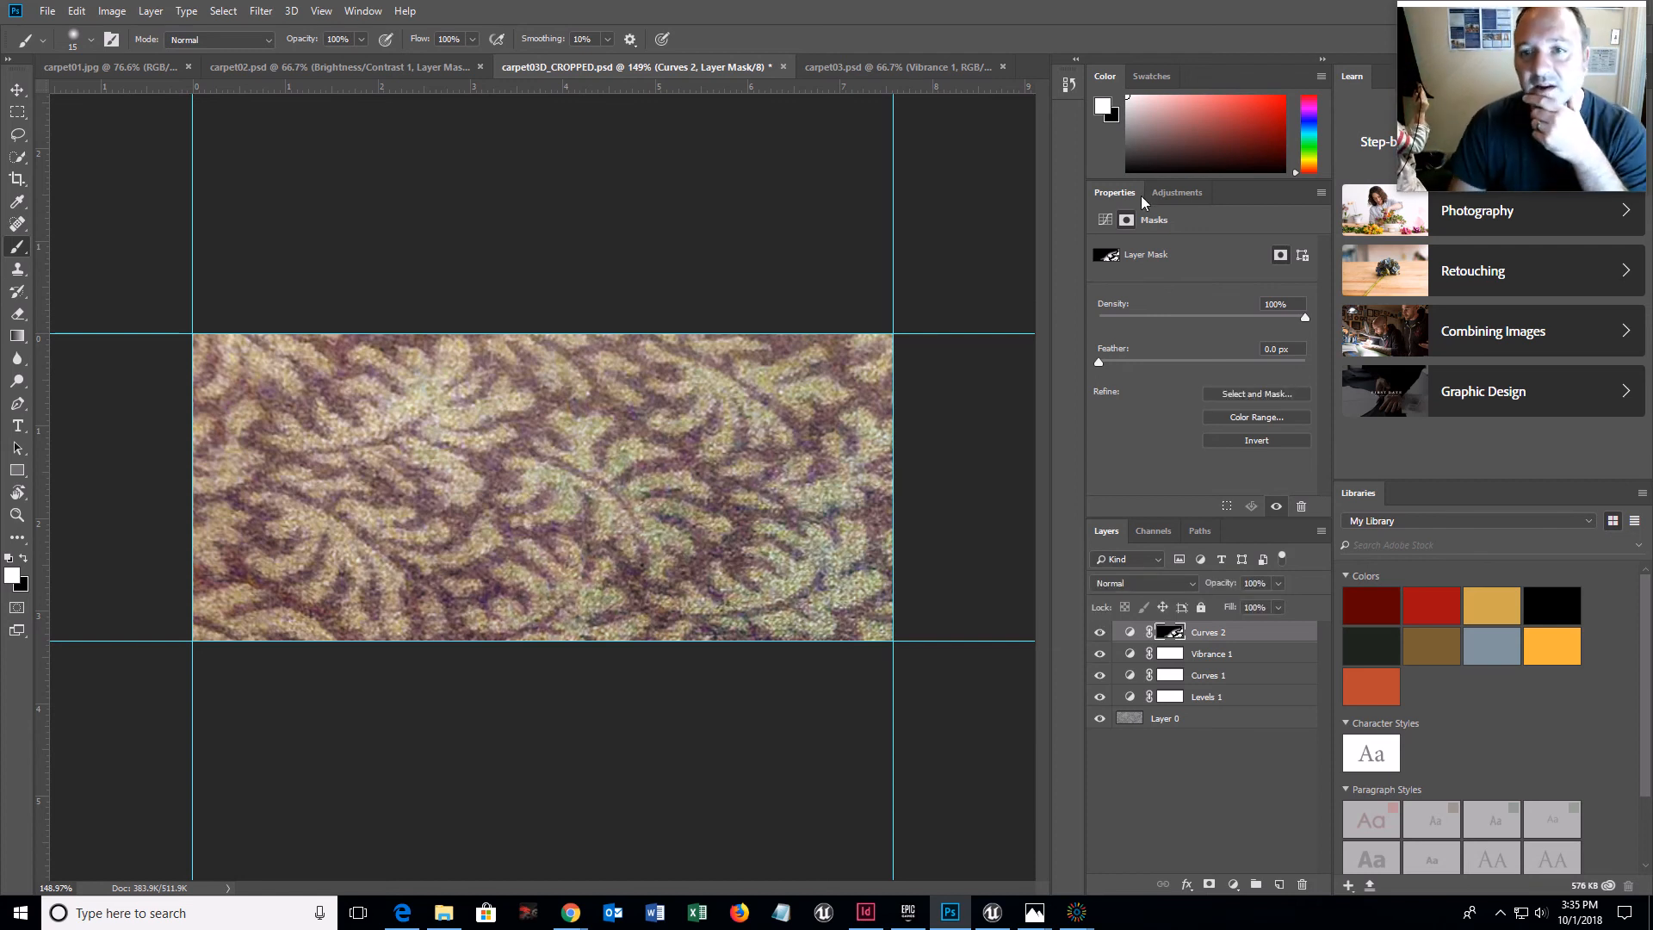
- Add a Hue/Saturation adjustment layer above the Curves 2 layer
left_click(1171, 193)
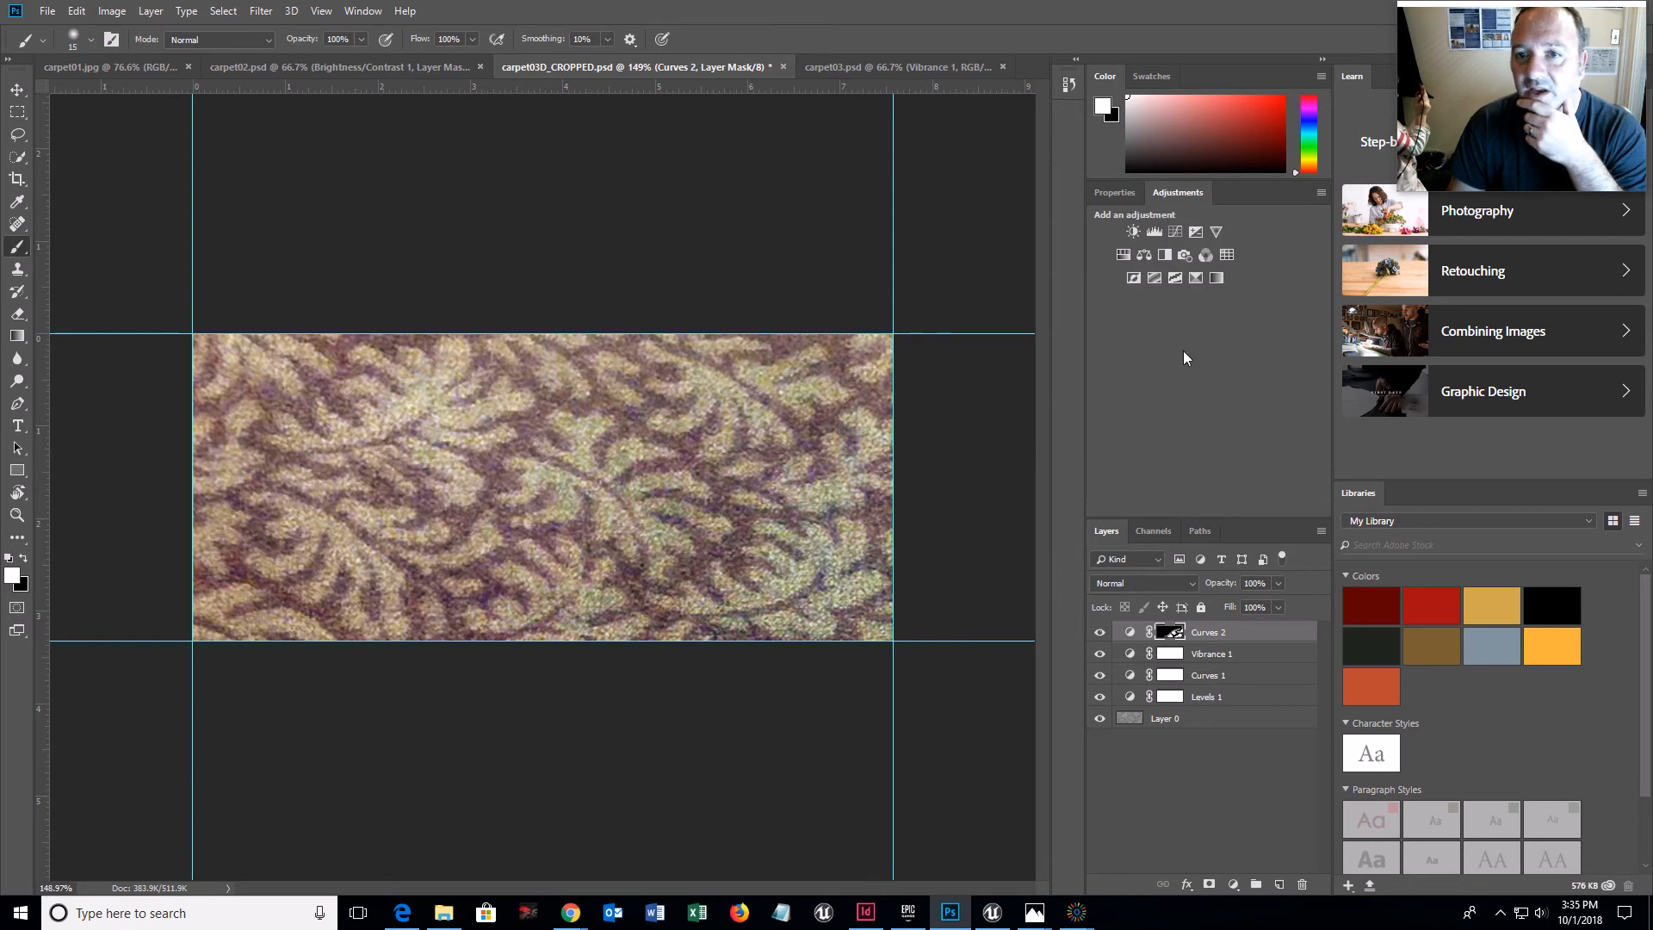
left_click(1121, 255)
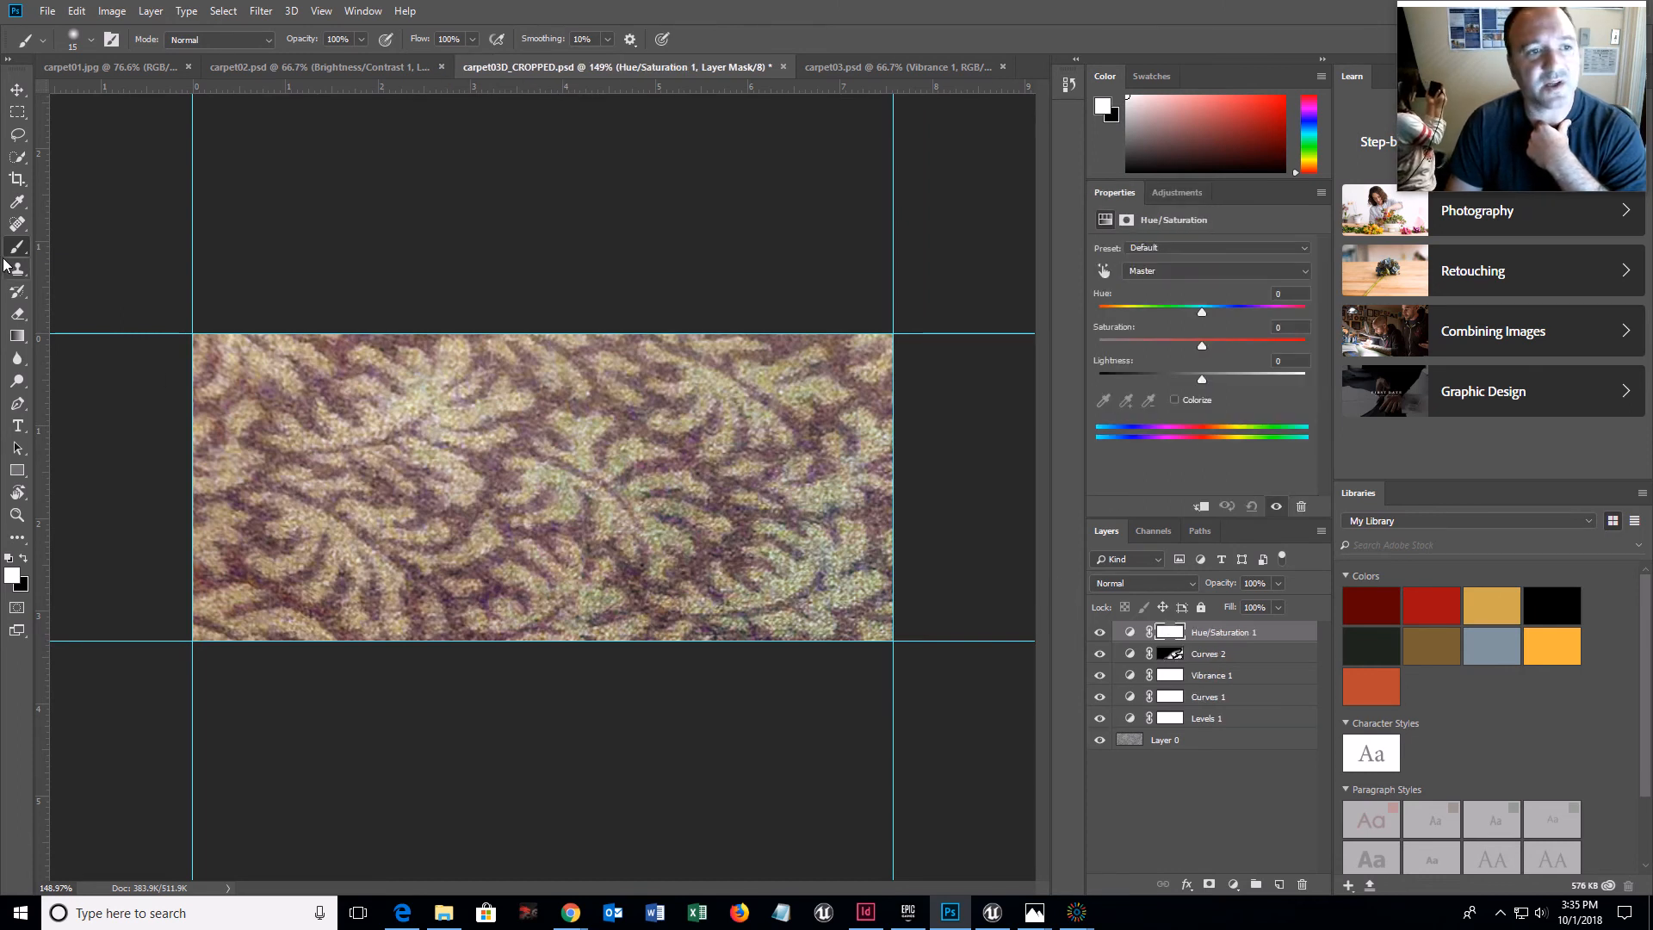
- Paint the left part of the Hue/Saturation 1 mask black with a 90 px brush, keeping the greenish right area unmasked
left_click(24, 558)
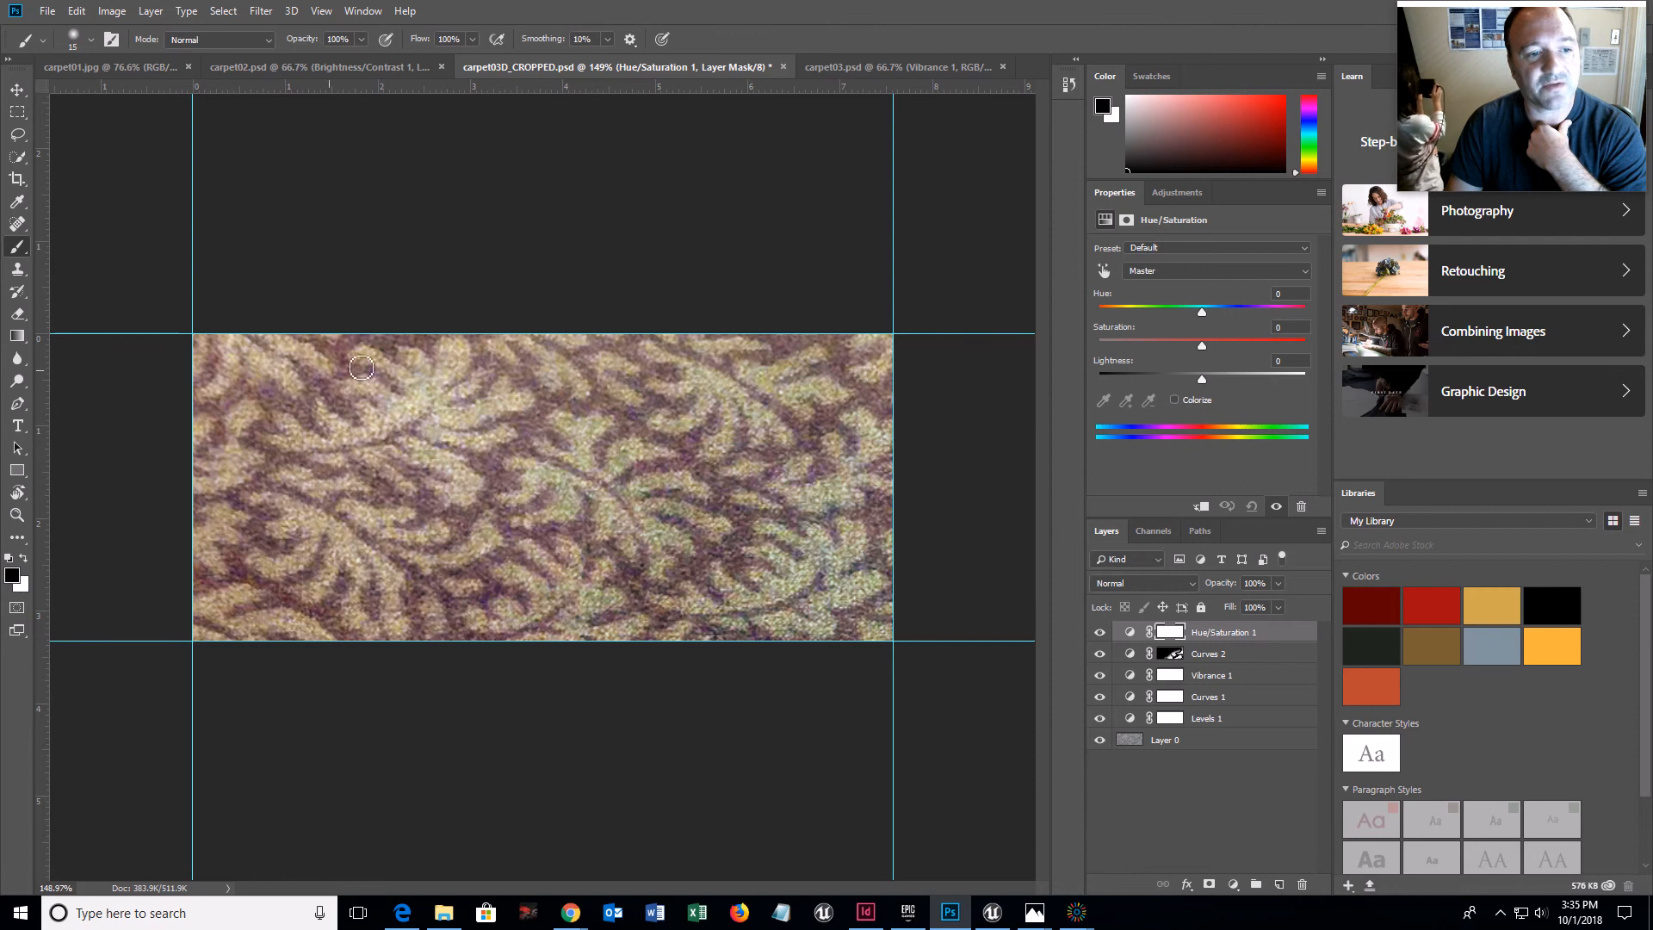
key("bracketright")
key("bracketright")
key("bracketright")
key("bracketright")
key("bracketright")
key("bracketright")
key("bracketright")
key("bracketright")
key("bracketright")
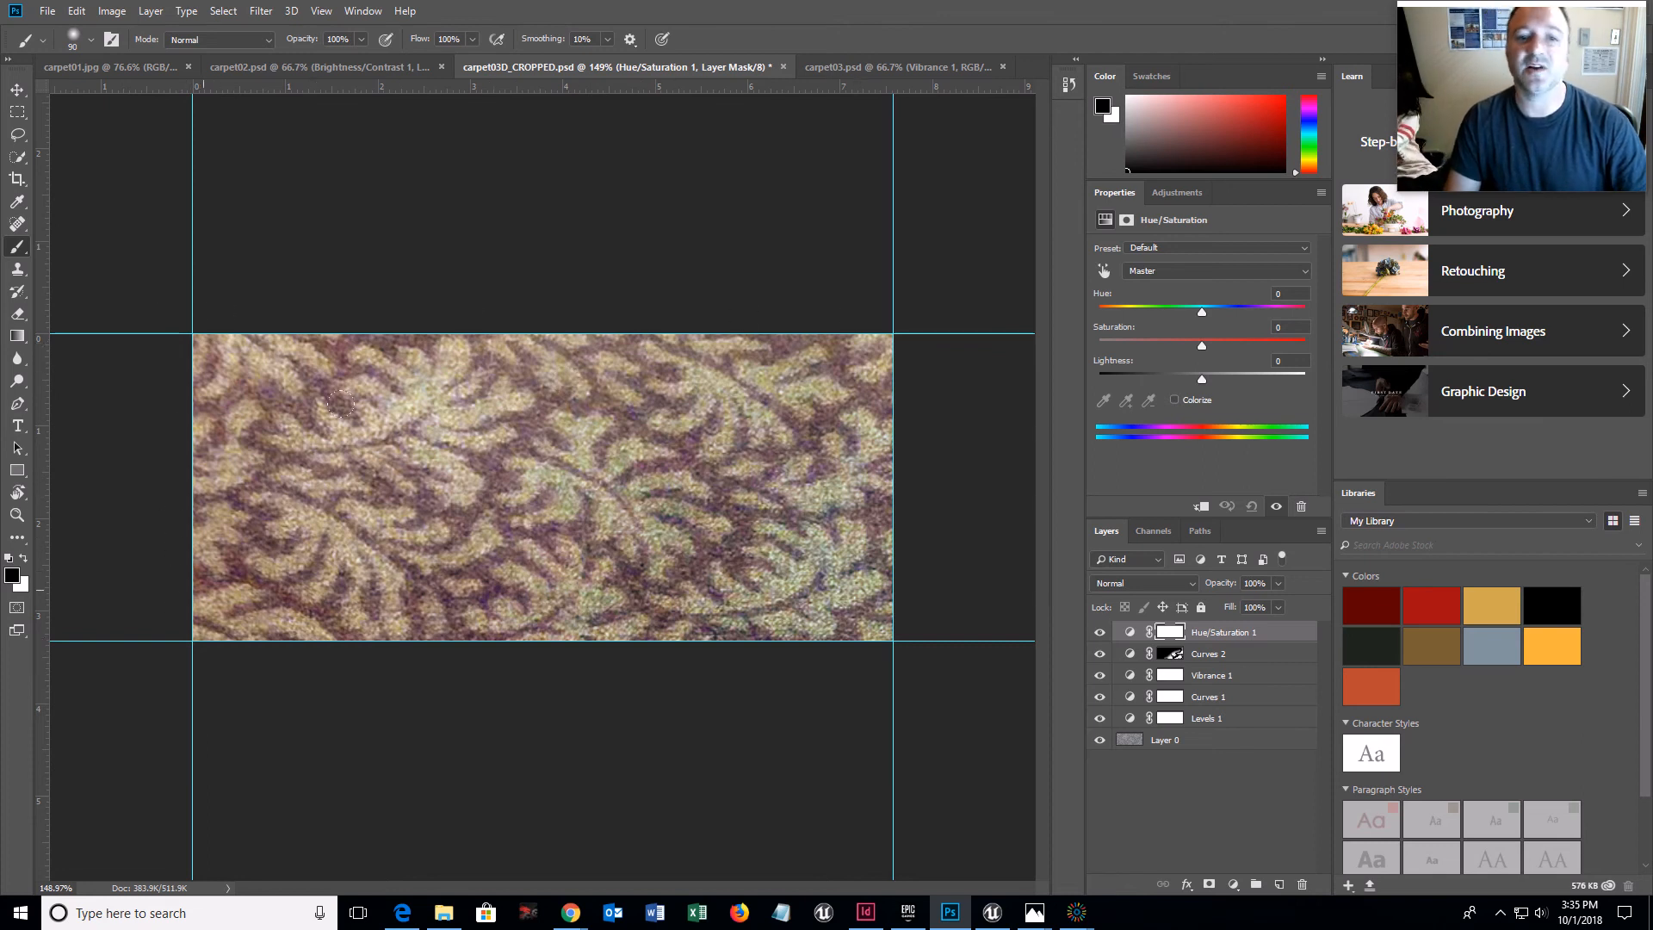
left_click_drag(470, 578, 268, 549)
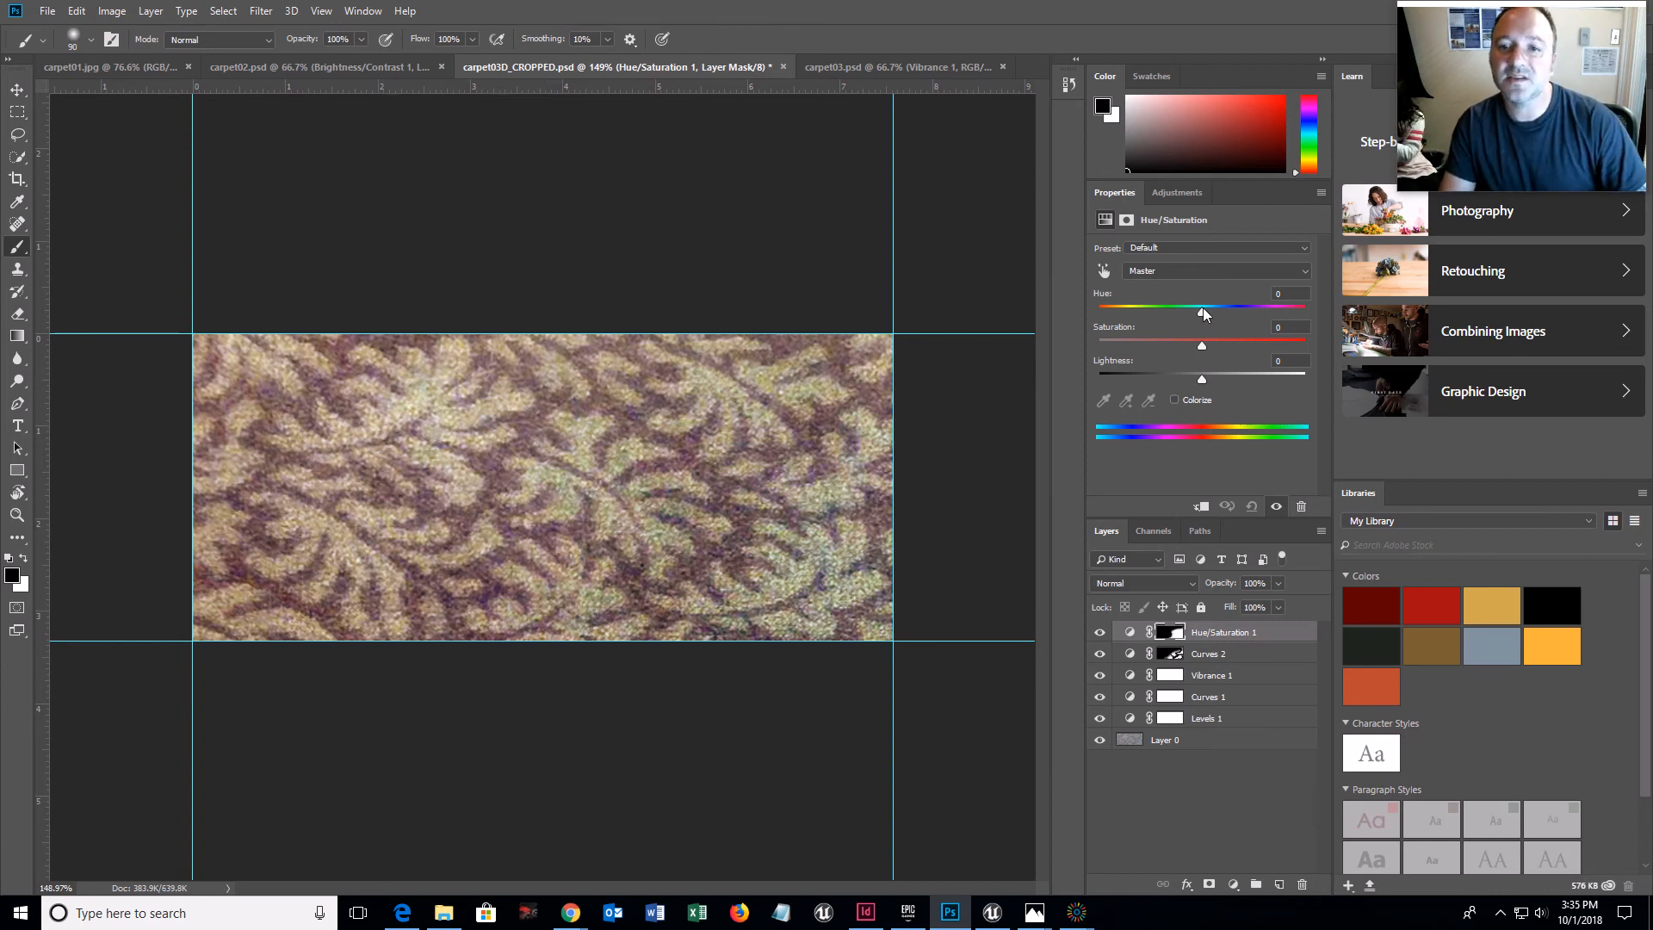
- Set the Hue/Saturation 1 layer's hue to -8
mouse_move(1202, 314)
left_mouse_down()
mouse_move(1311, 315)
mouse_move(1188, 321)
left_mouse_up()
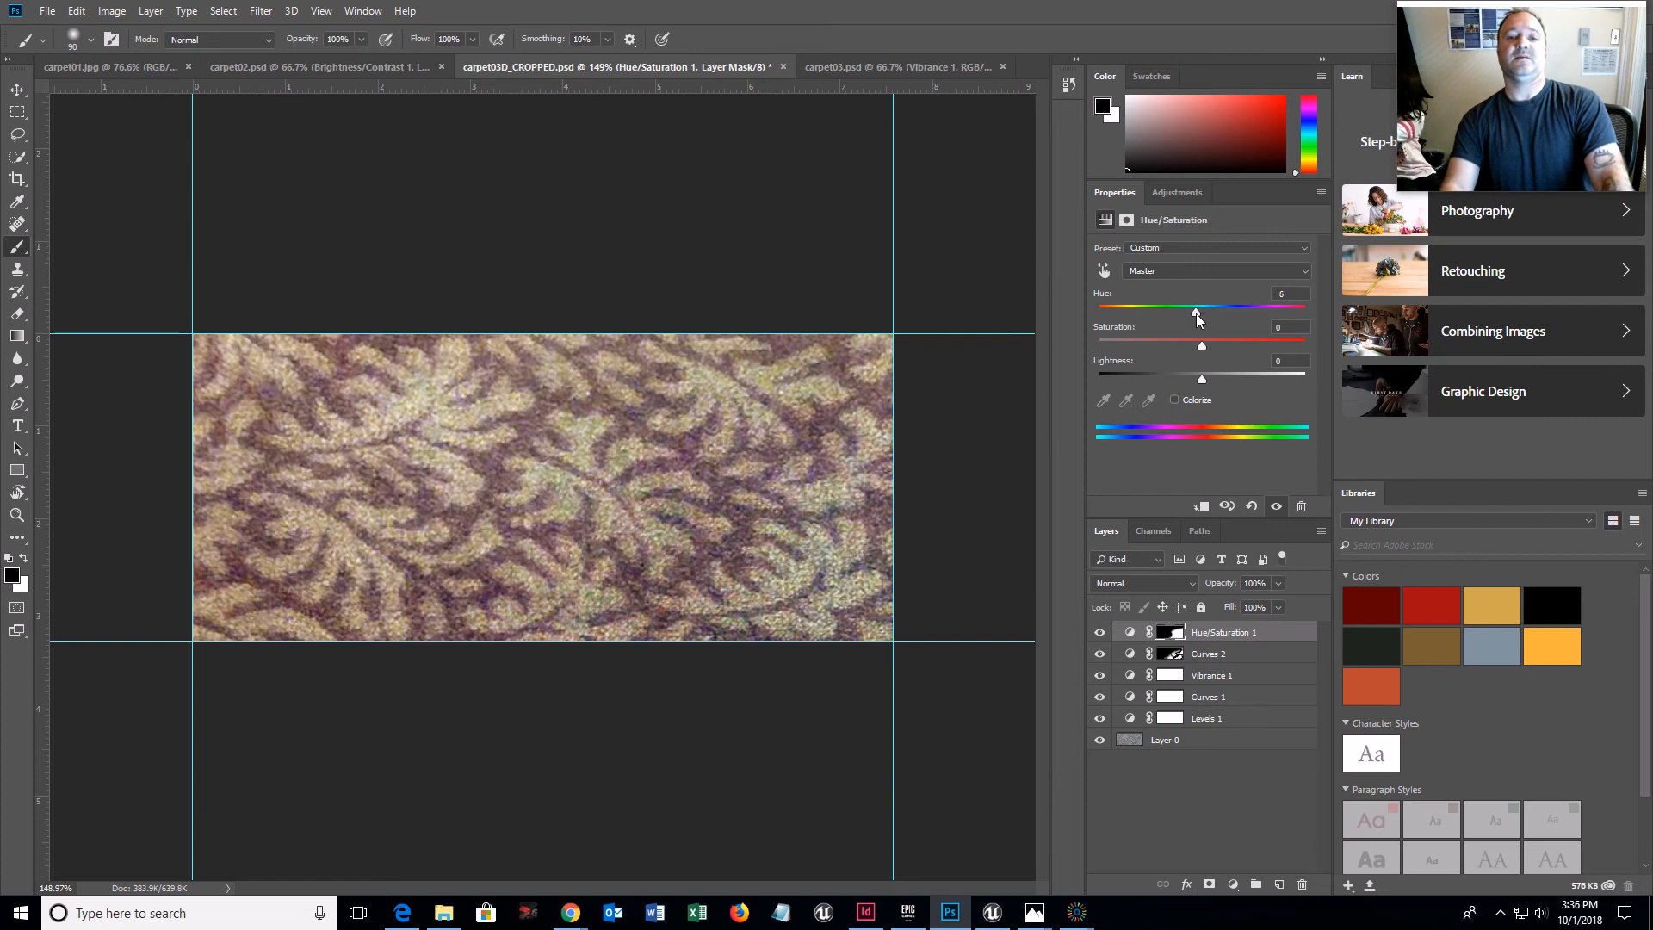
mouse_move(1194, 319)
left_mouse_down()
mouse_move(1159, 315)
mouse_move(1190, 312)
left_mouse_up()
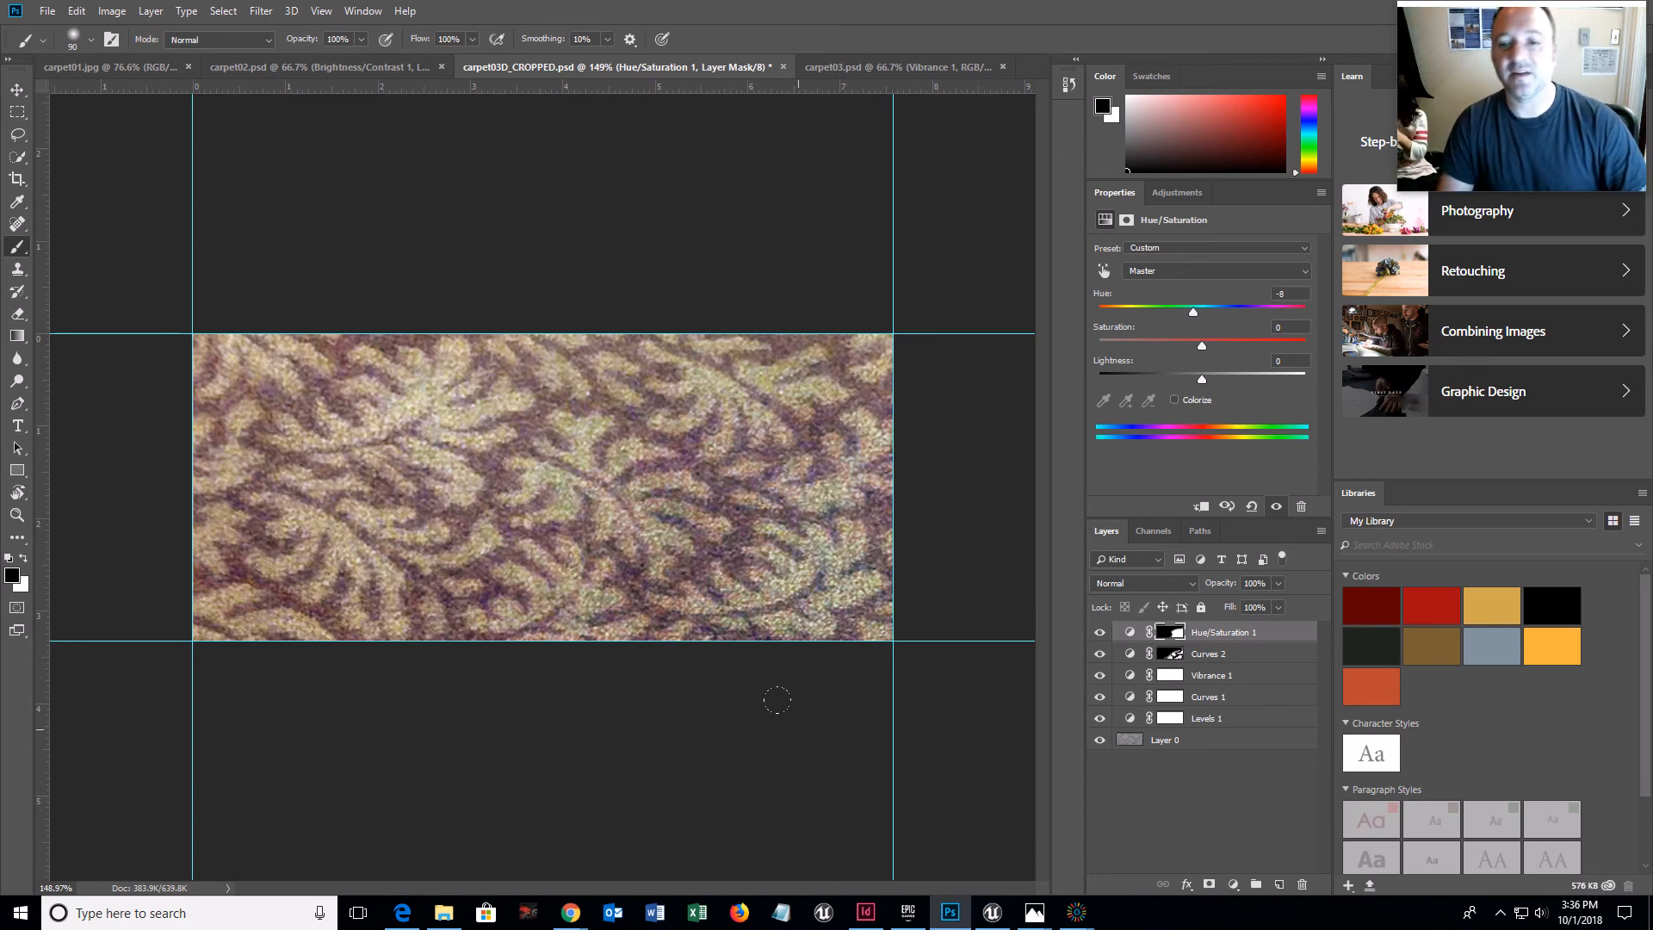
- Save the layered document as carpet03D_CROPPED02.psd in the Carpets folder with maximized compatibility
left_click(47, 13)
left_click(78, 202)
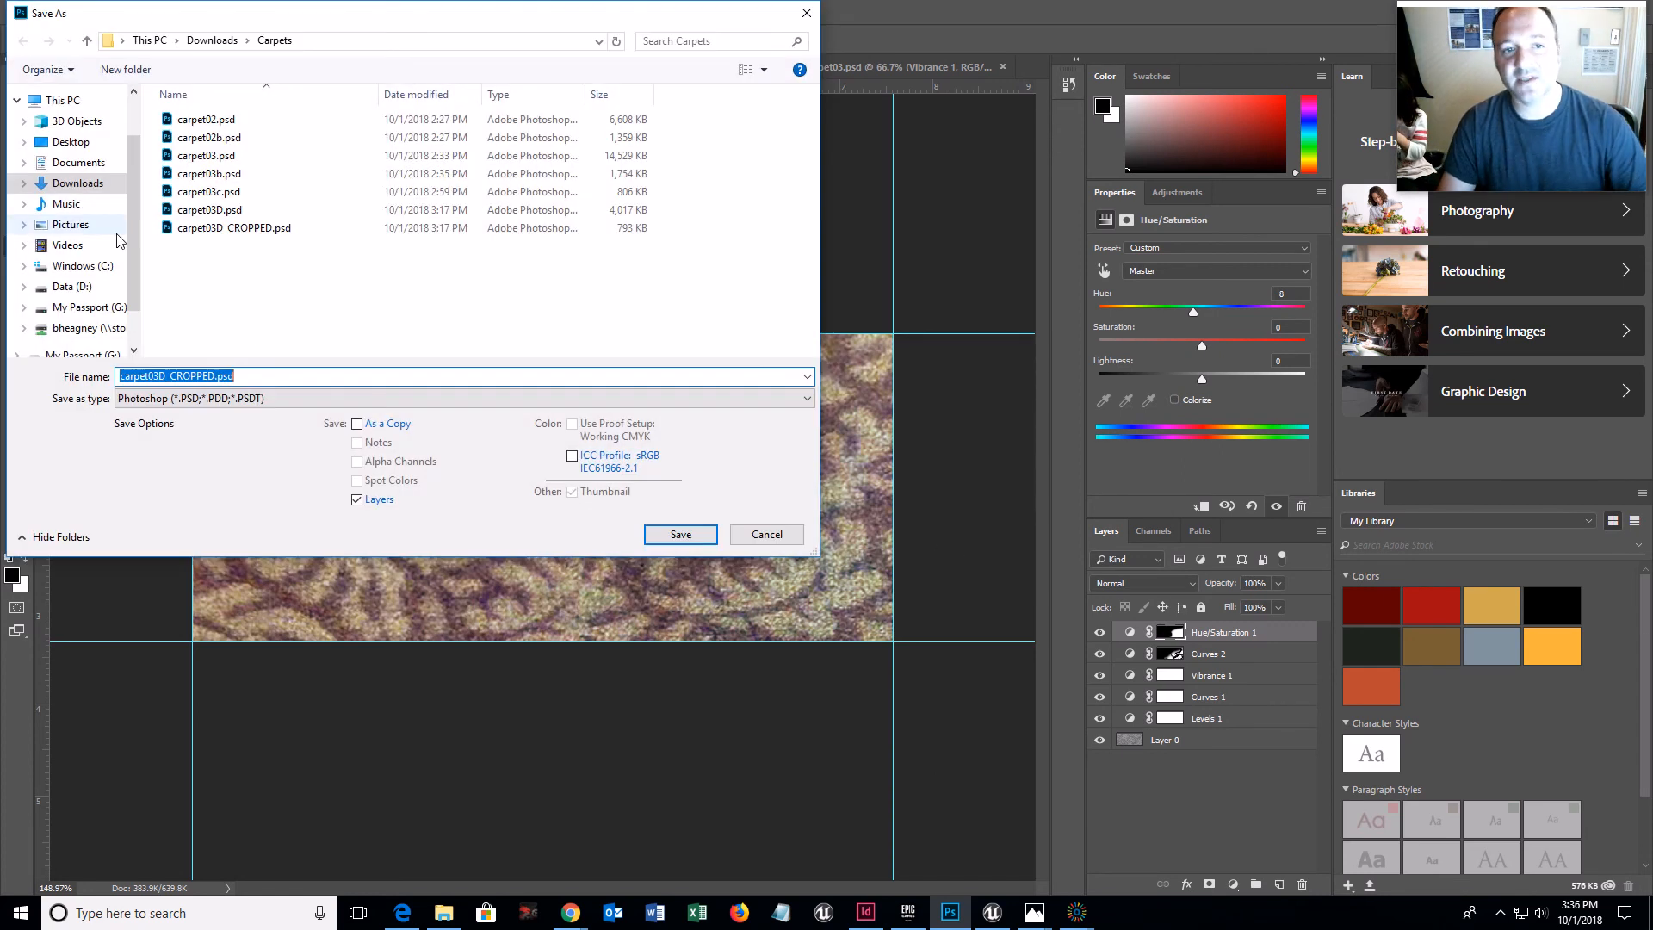
left_click(215, 376)
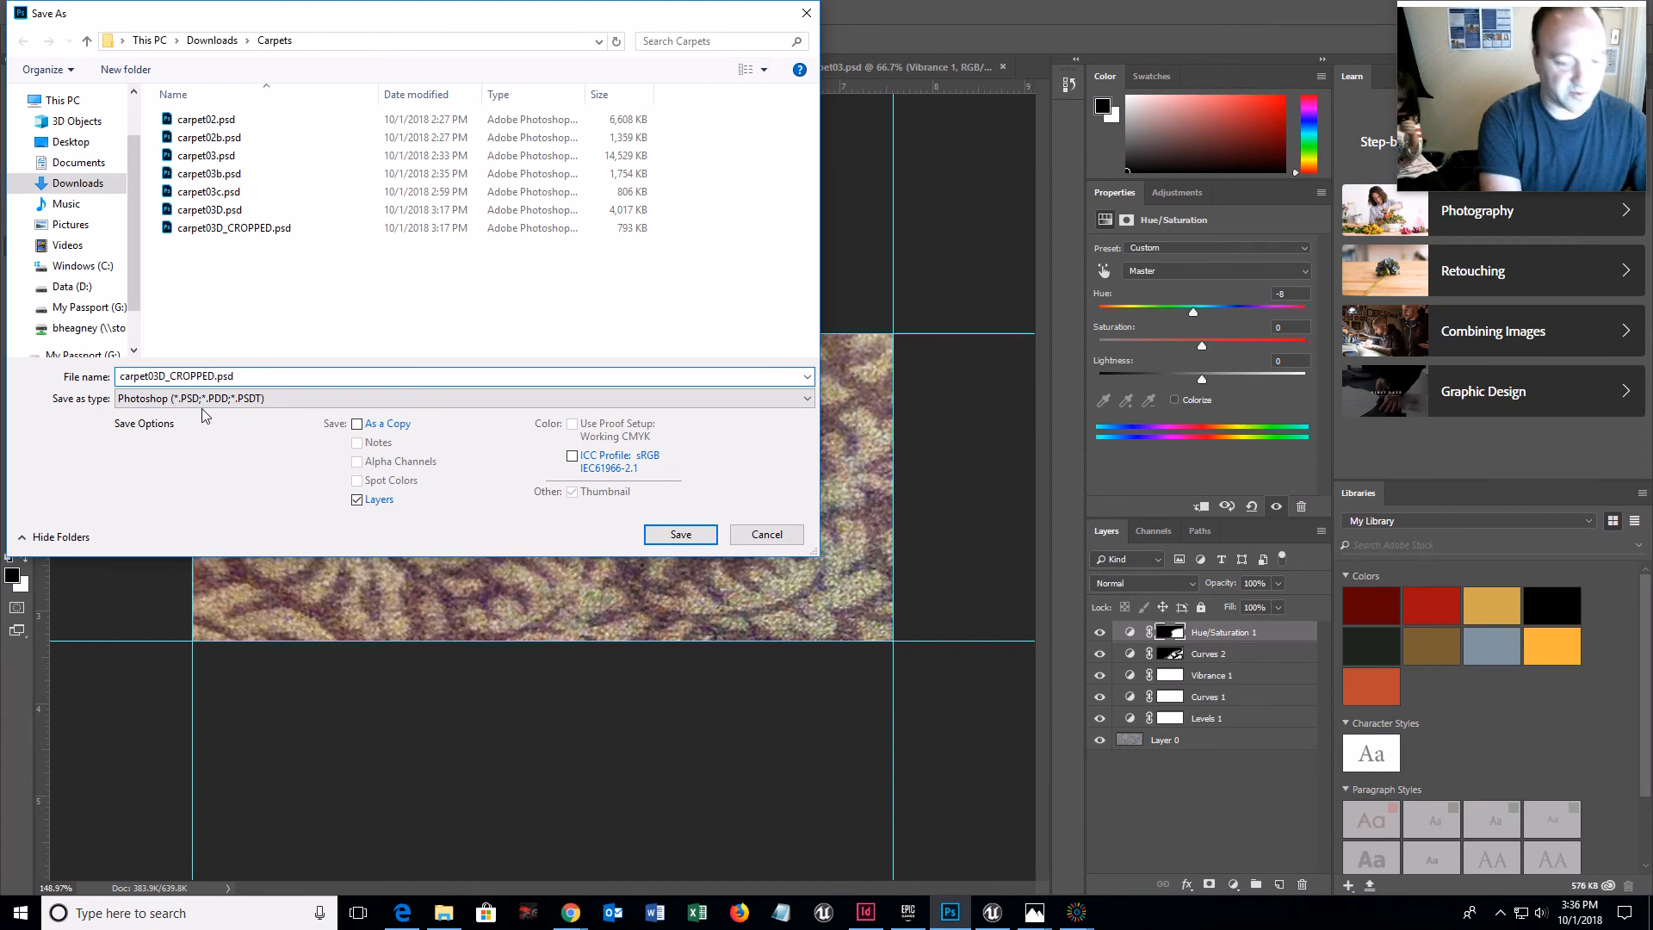
key("Return")
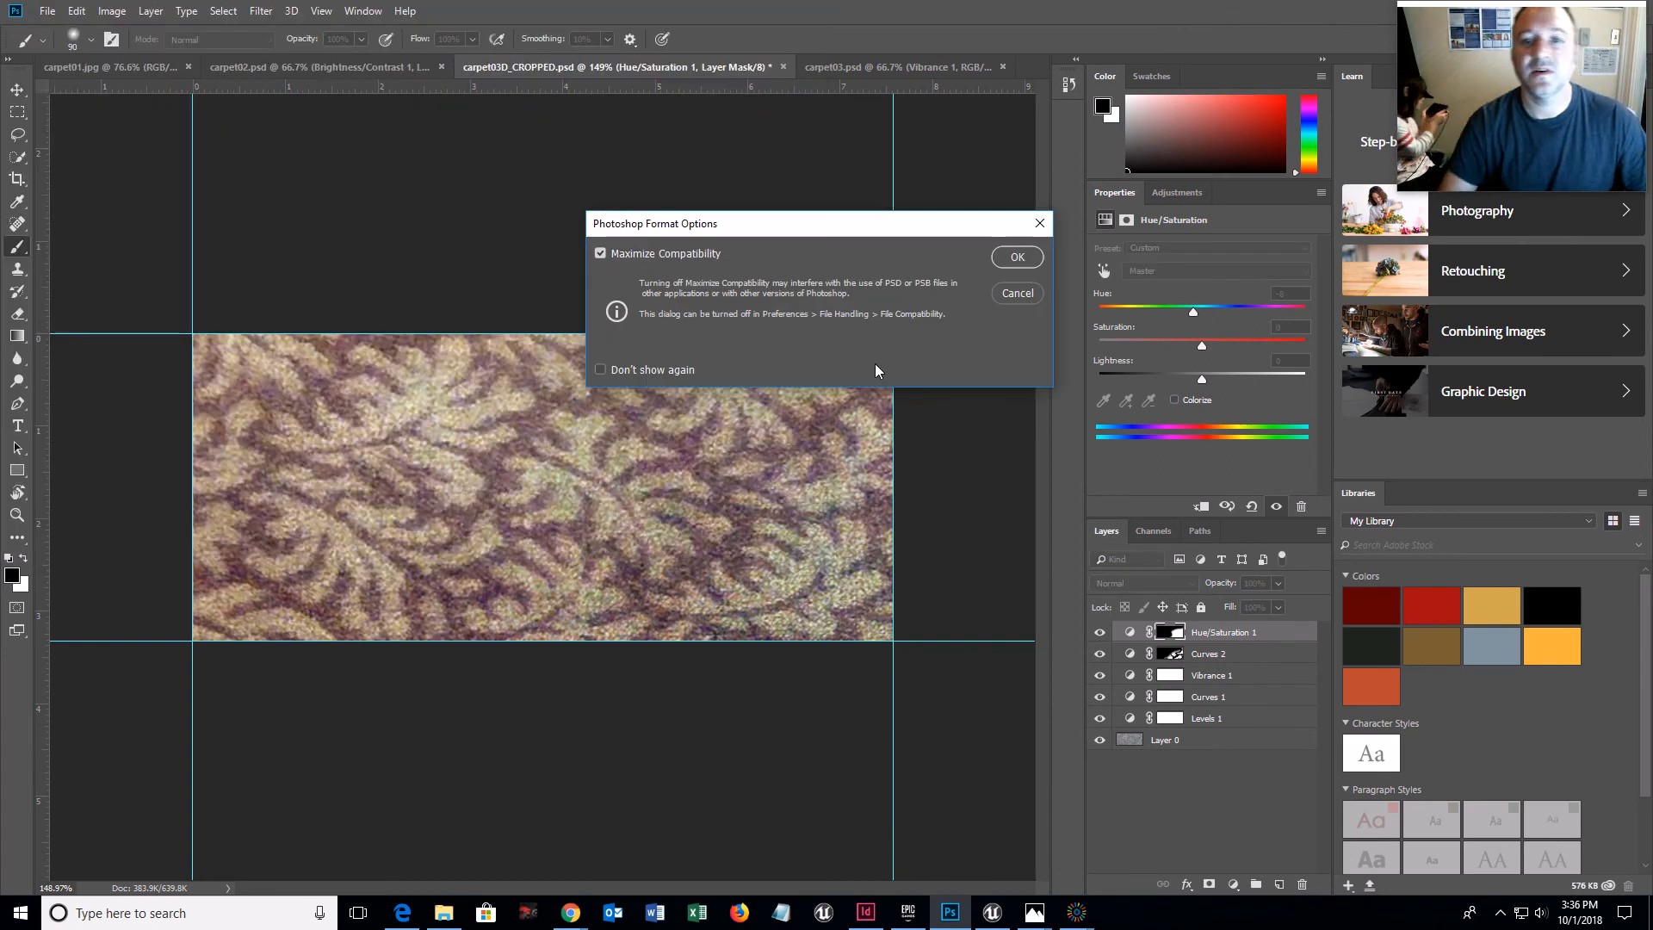
left_click(1016, 257)
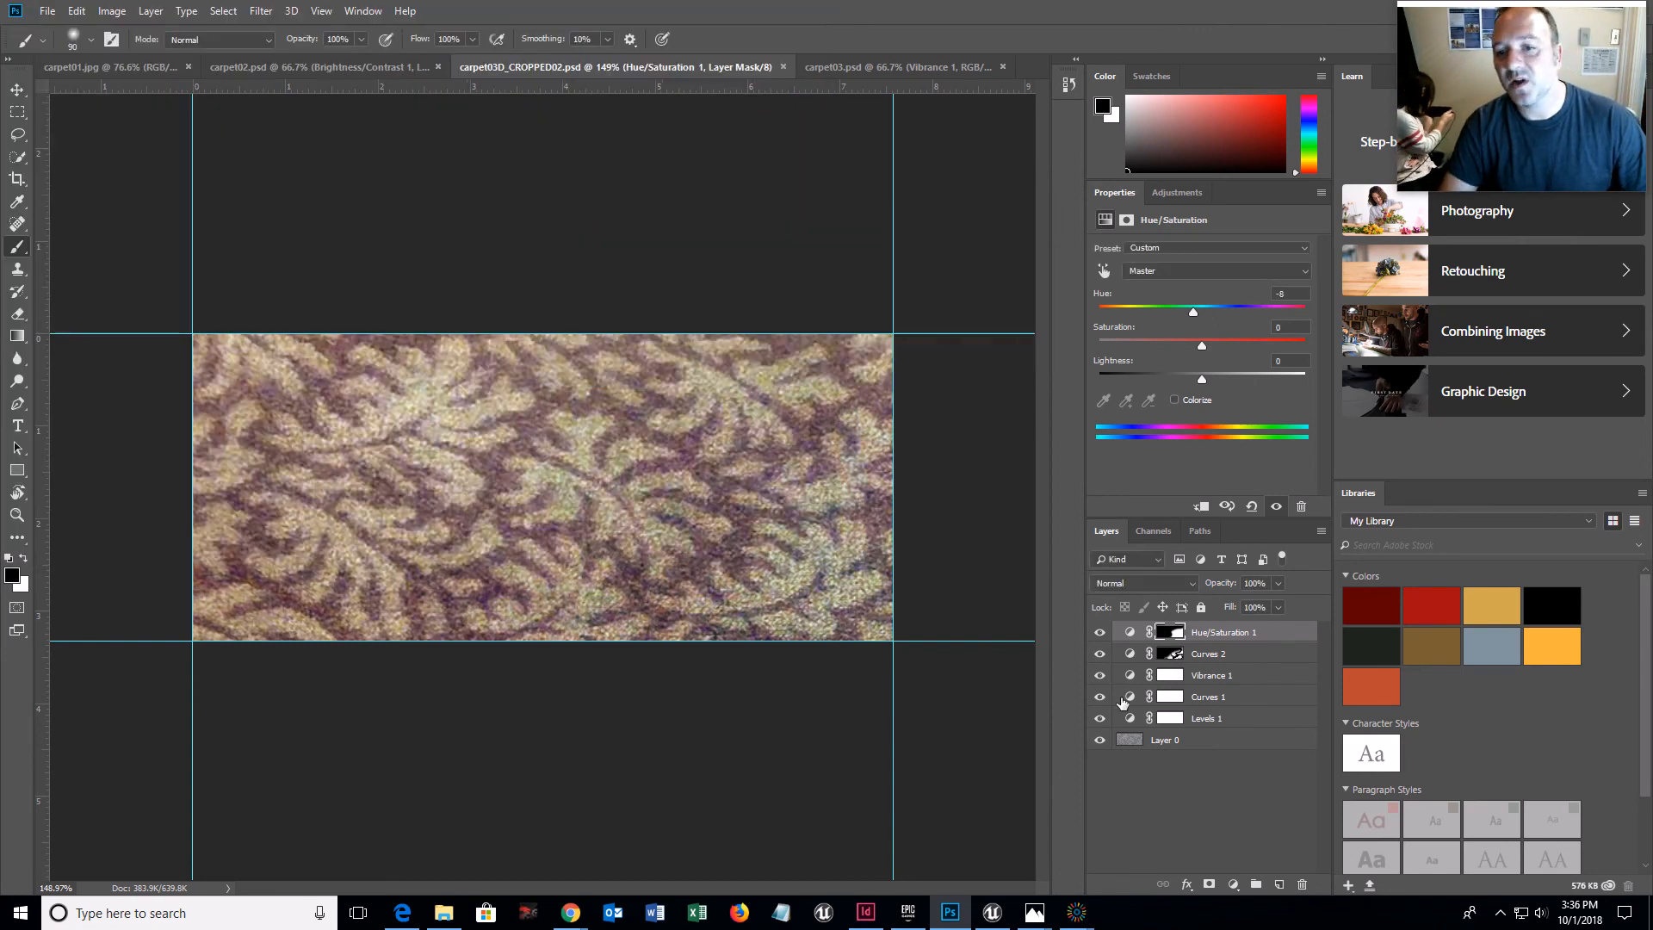
- Flatten all layers of the carpet image into a single background
left_click(1192, 742, "shift")
left_click(1207, 635)
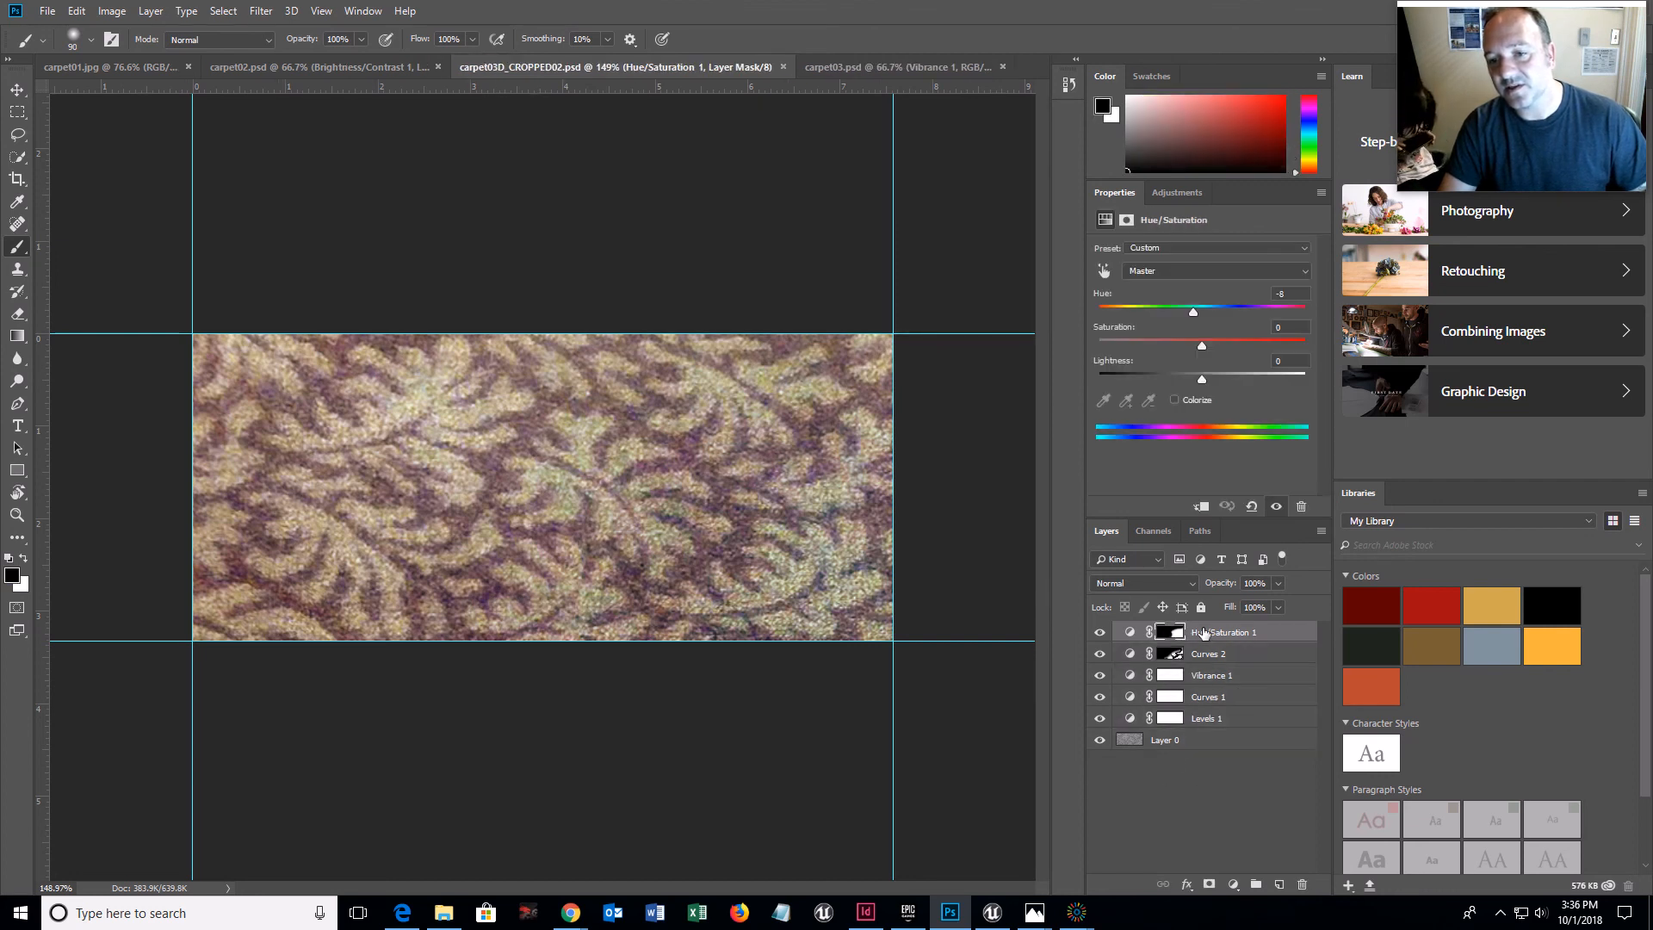
left_click(186, 11)
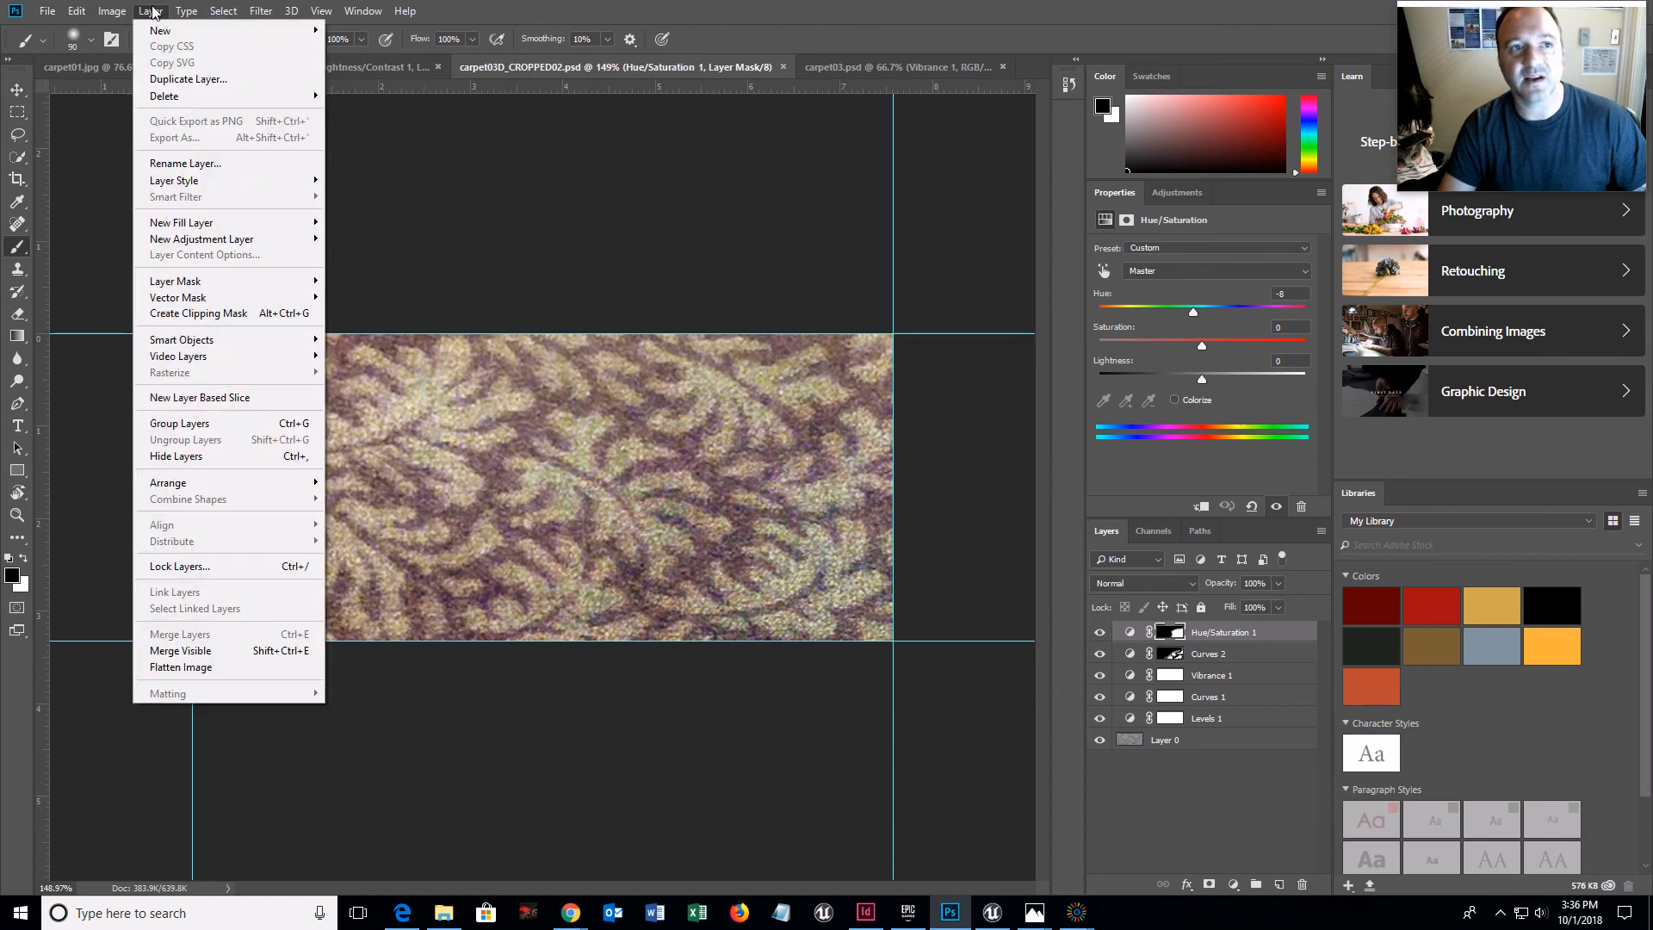
left_click(197, 668)
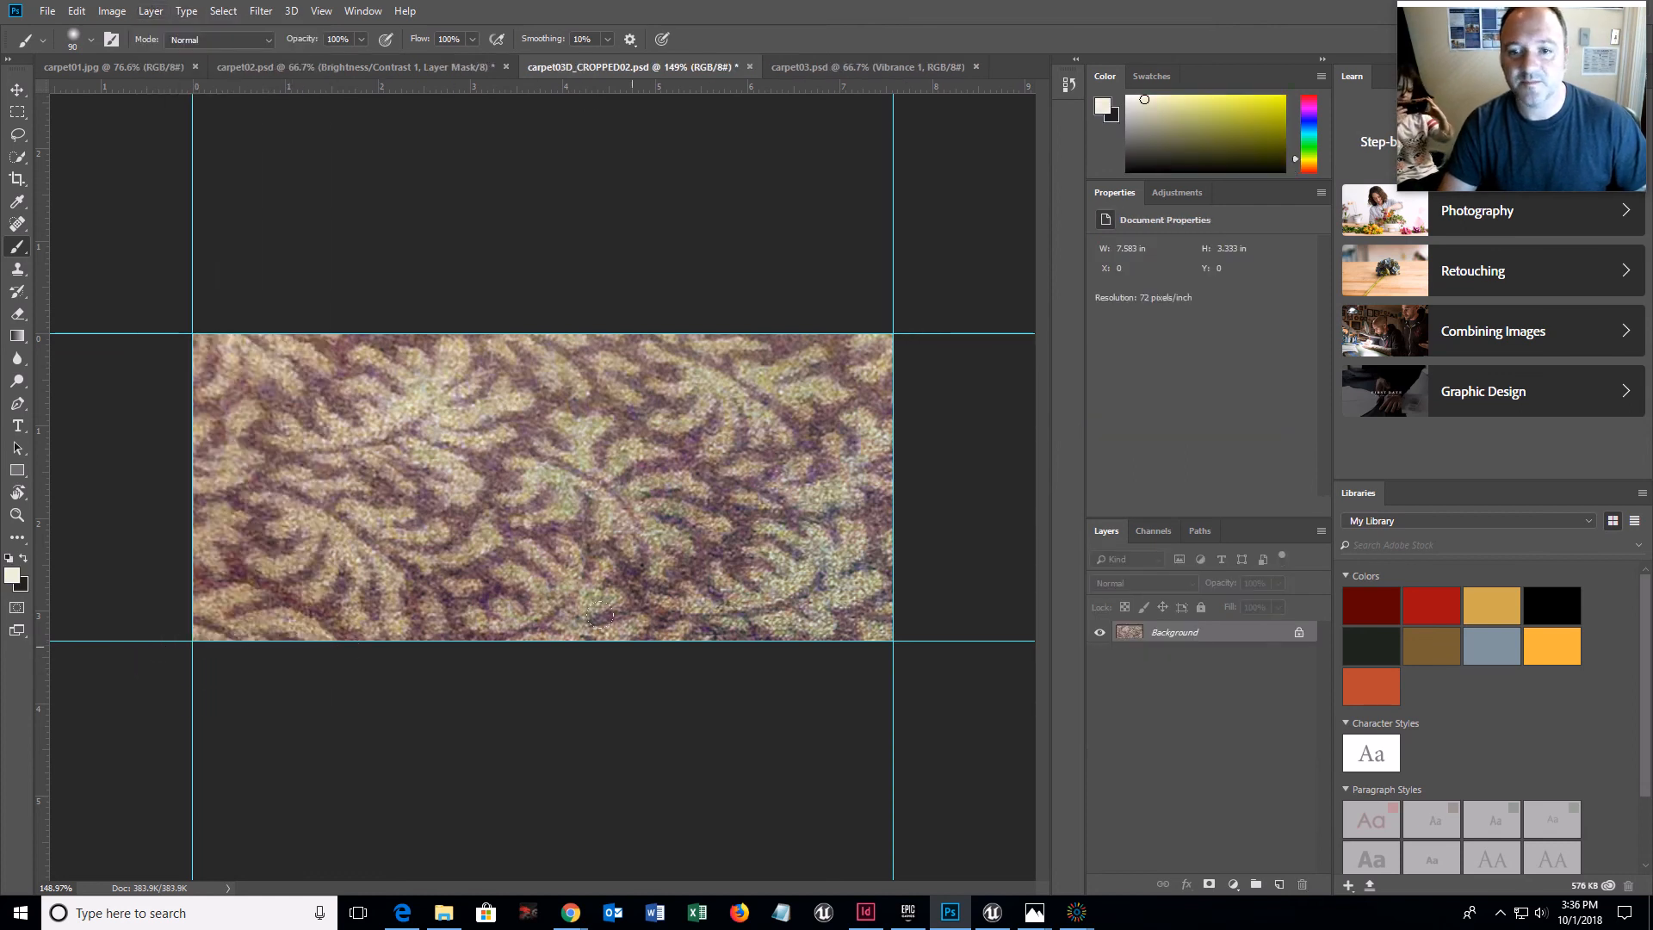
- Preview the Offset filter with wrap around at +324 px horizontal and +119 px vertical to examine the tiling seams, without applying it
left_click(291, 11)
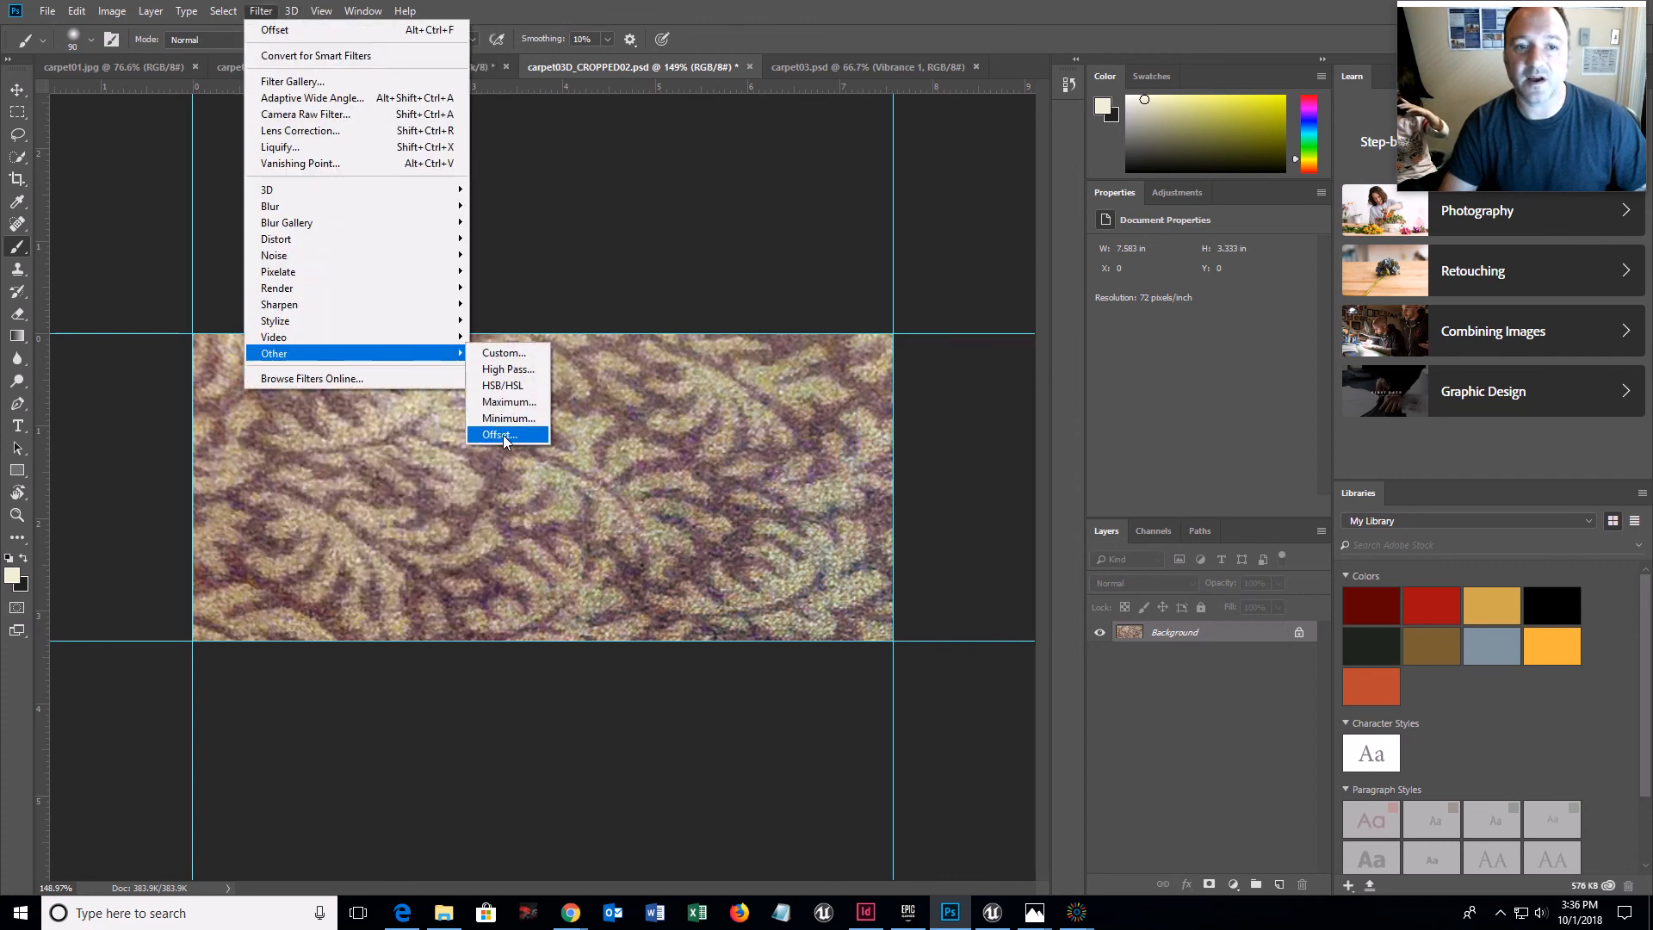
left_click(503, 437)
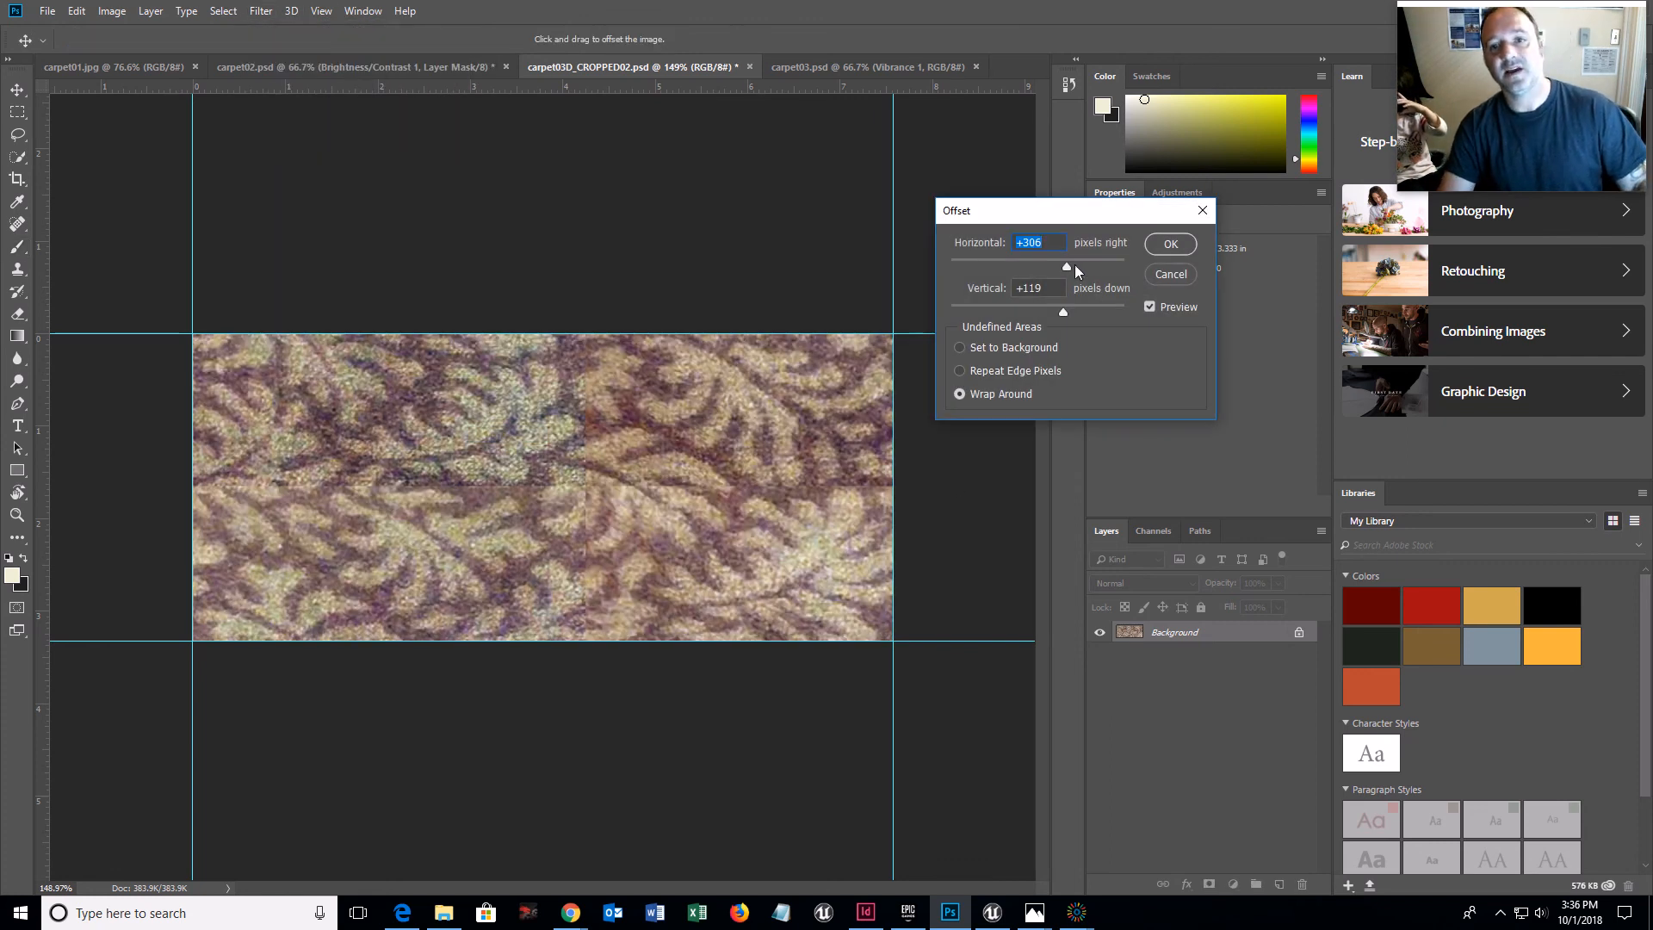
left_click_drag(1073, 265, 1068, 265)
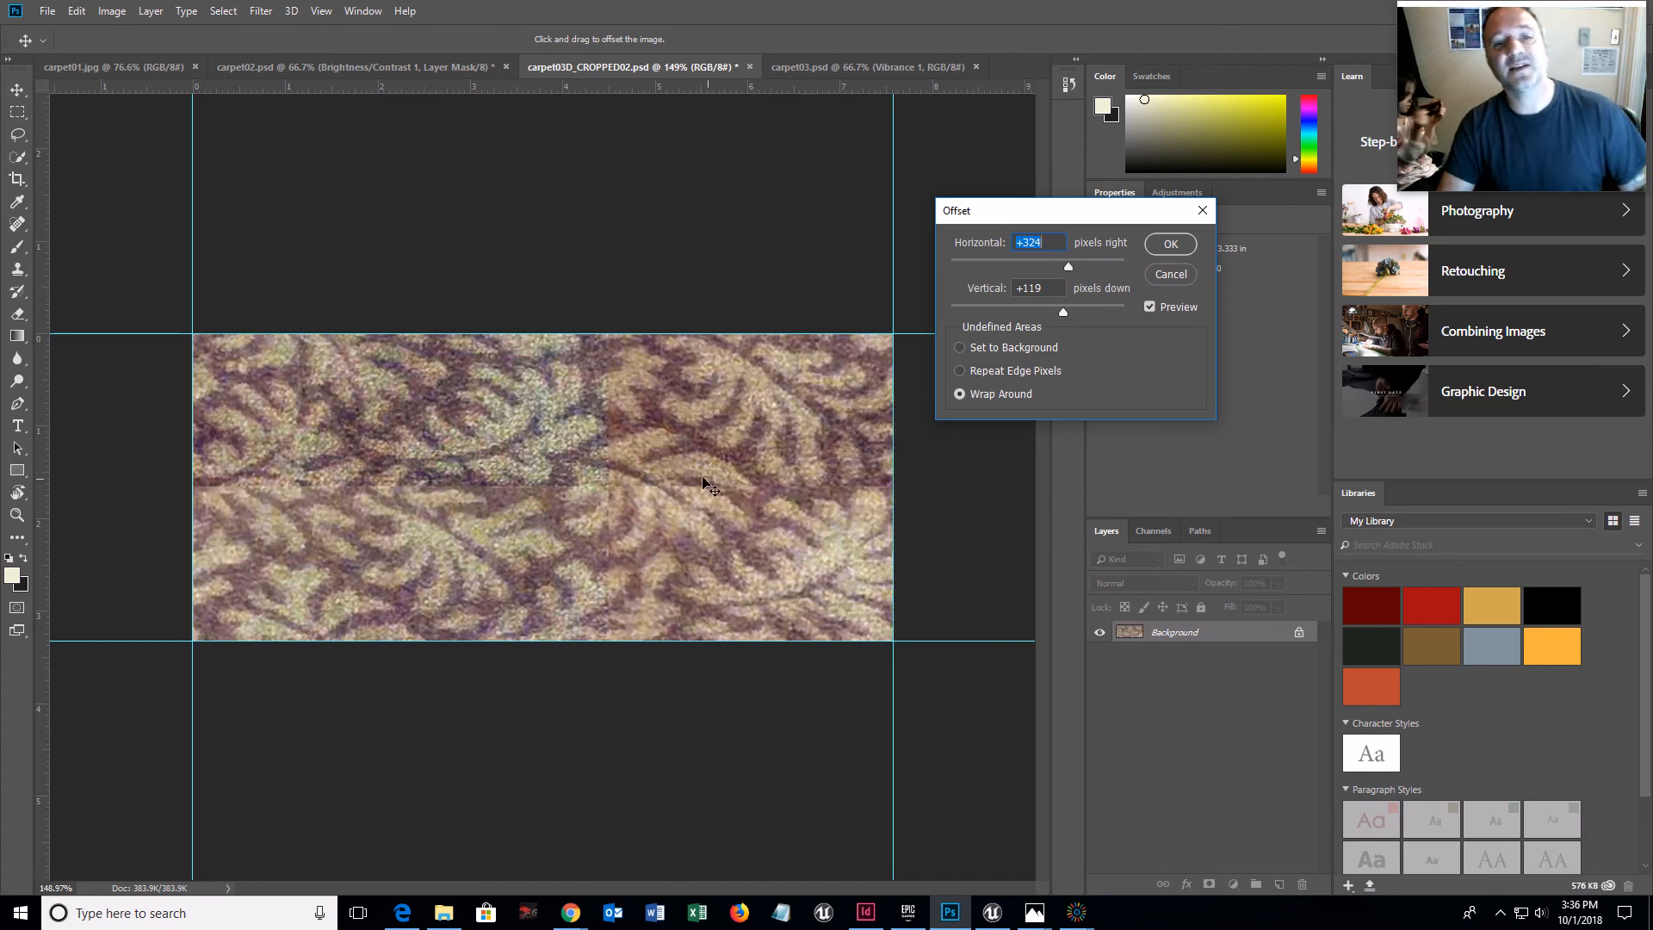
left_click(1167, 276)
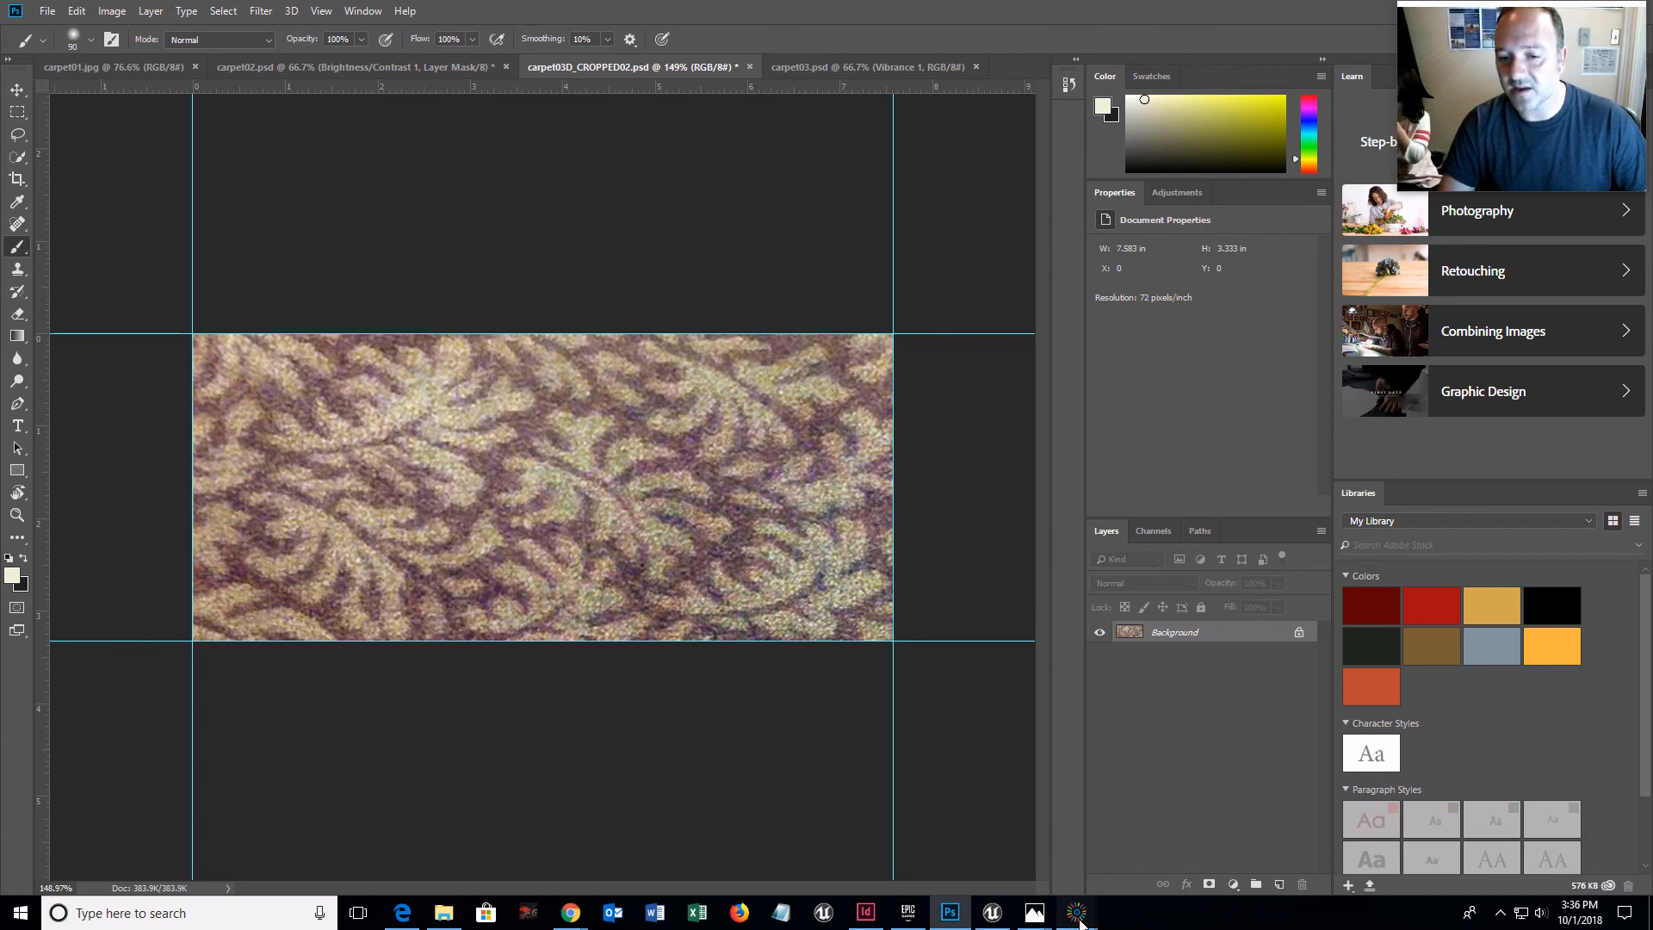
left_click(1123, 849)
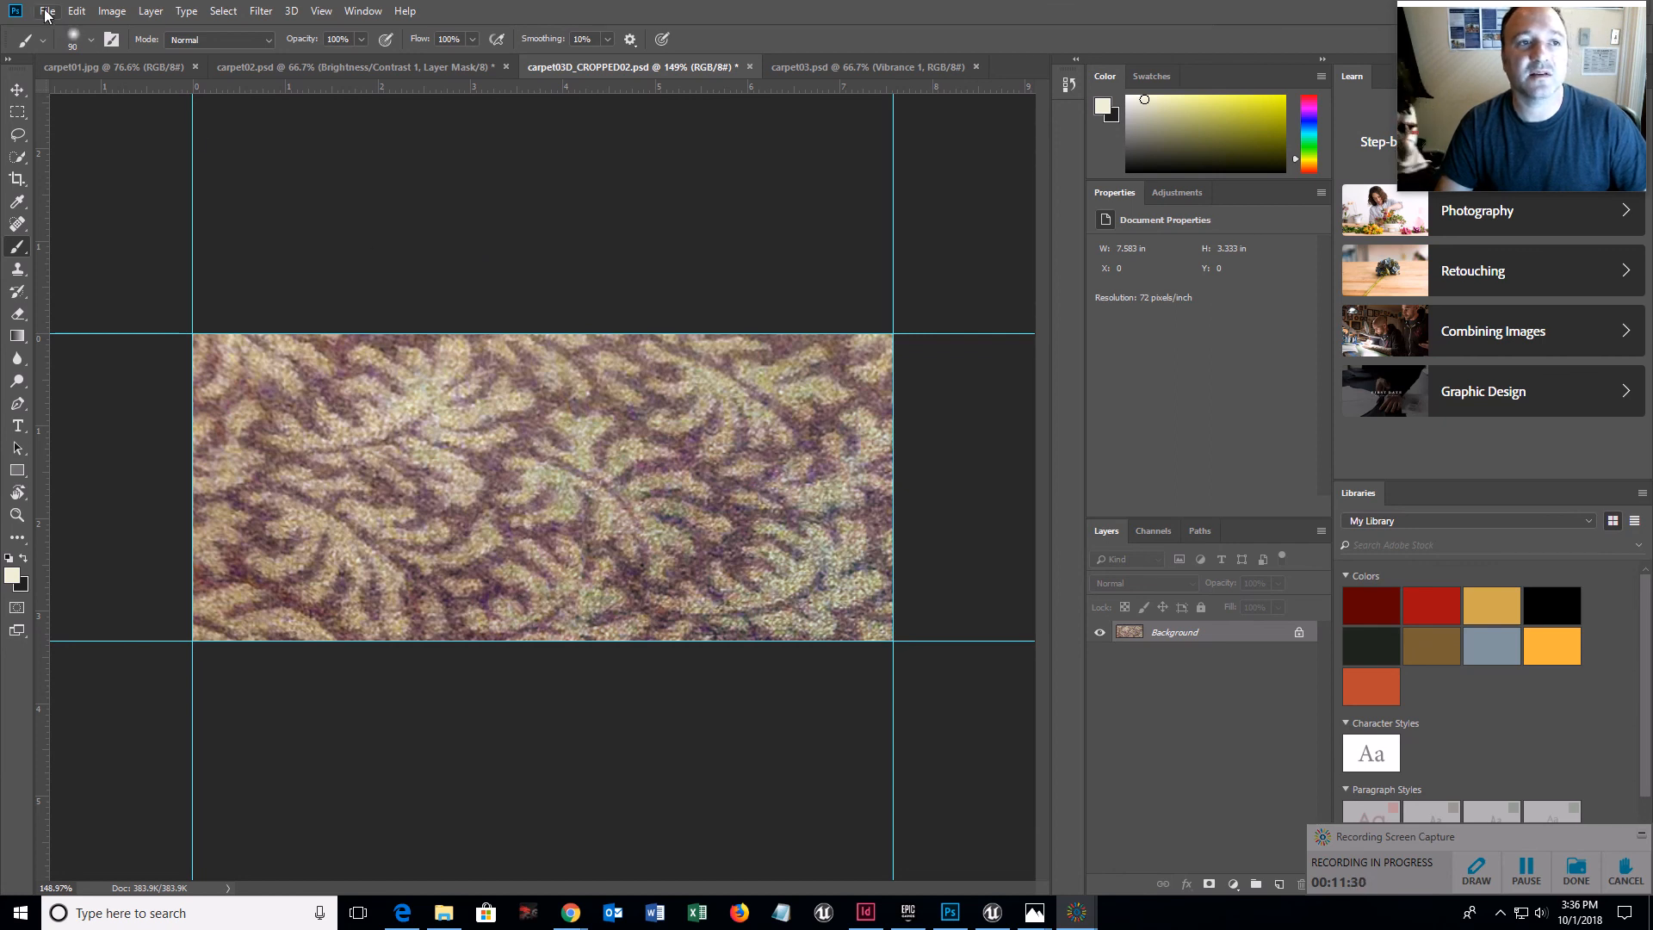
- Resize the carpet image to 512 px wide by 256 px high at 72 pixels per inch
left_click(112, 12)
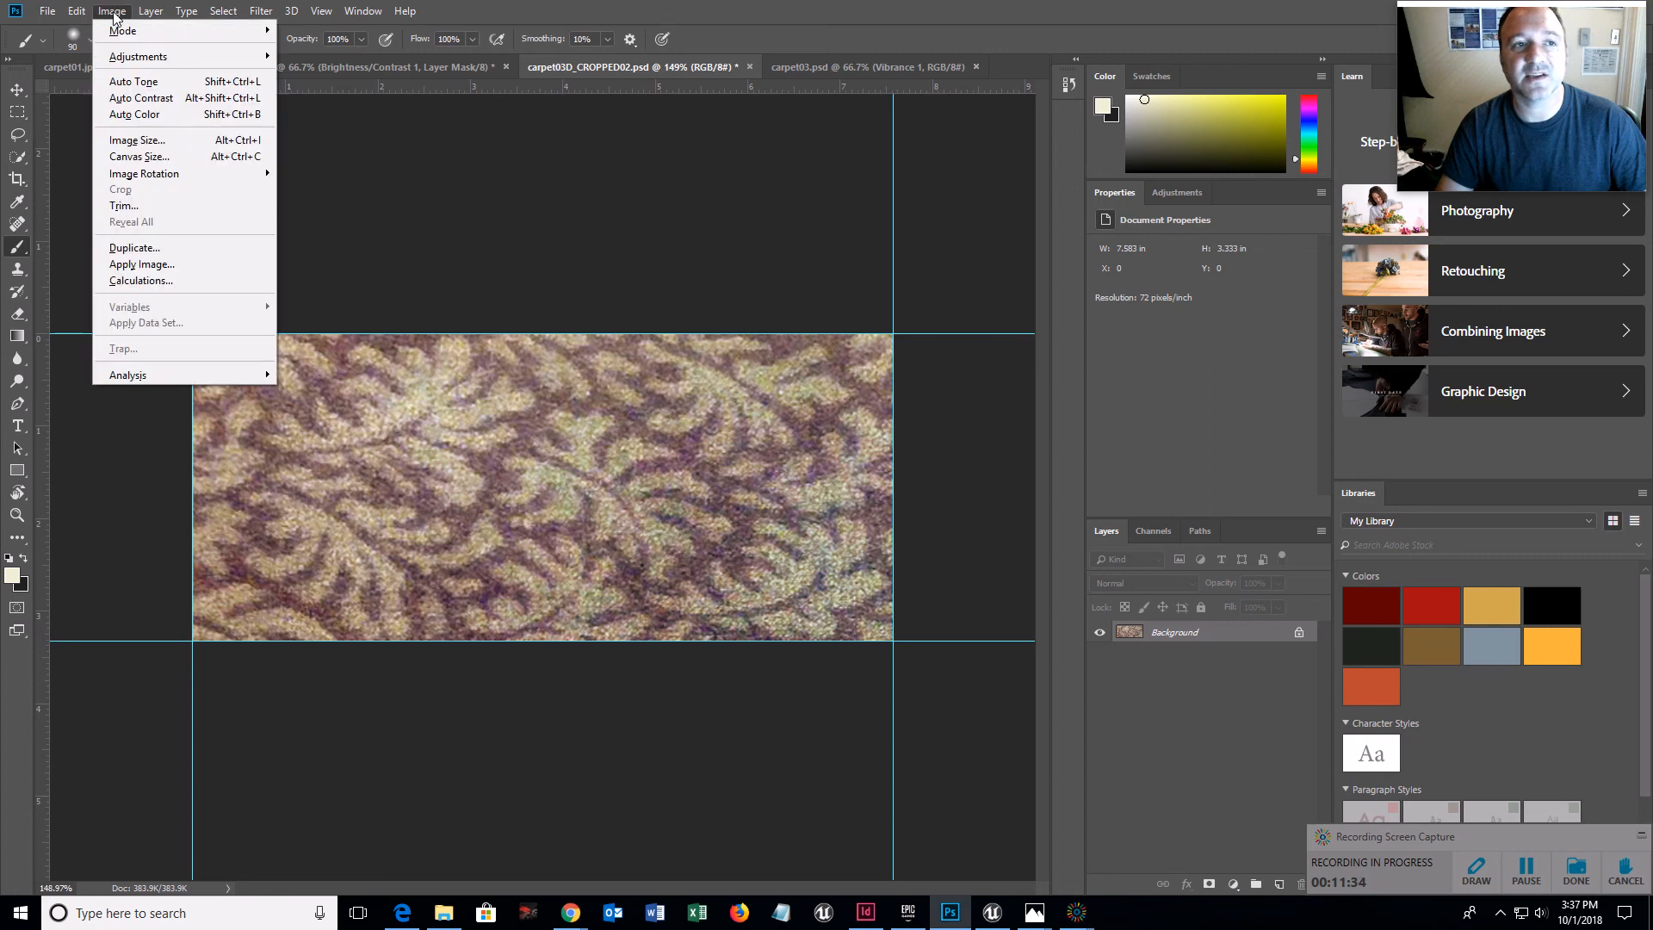
left_click(142, 141)
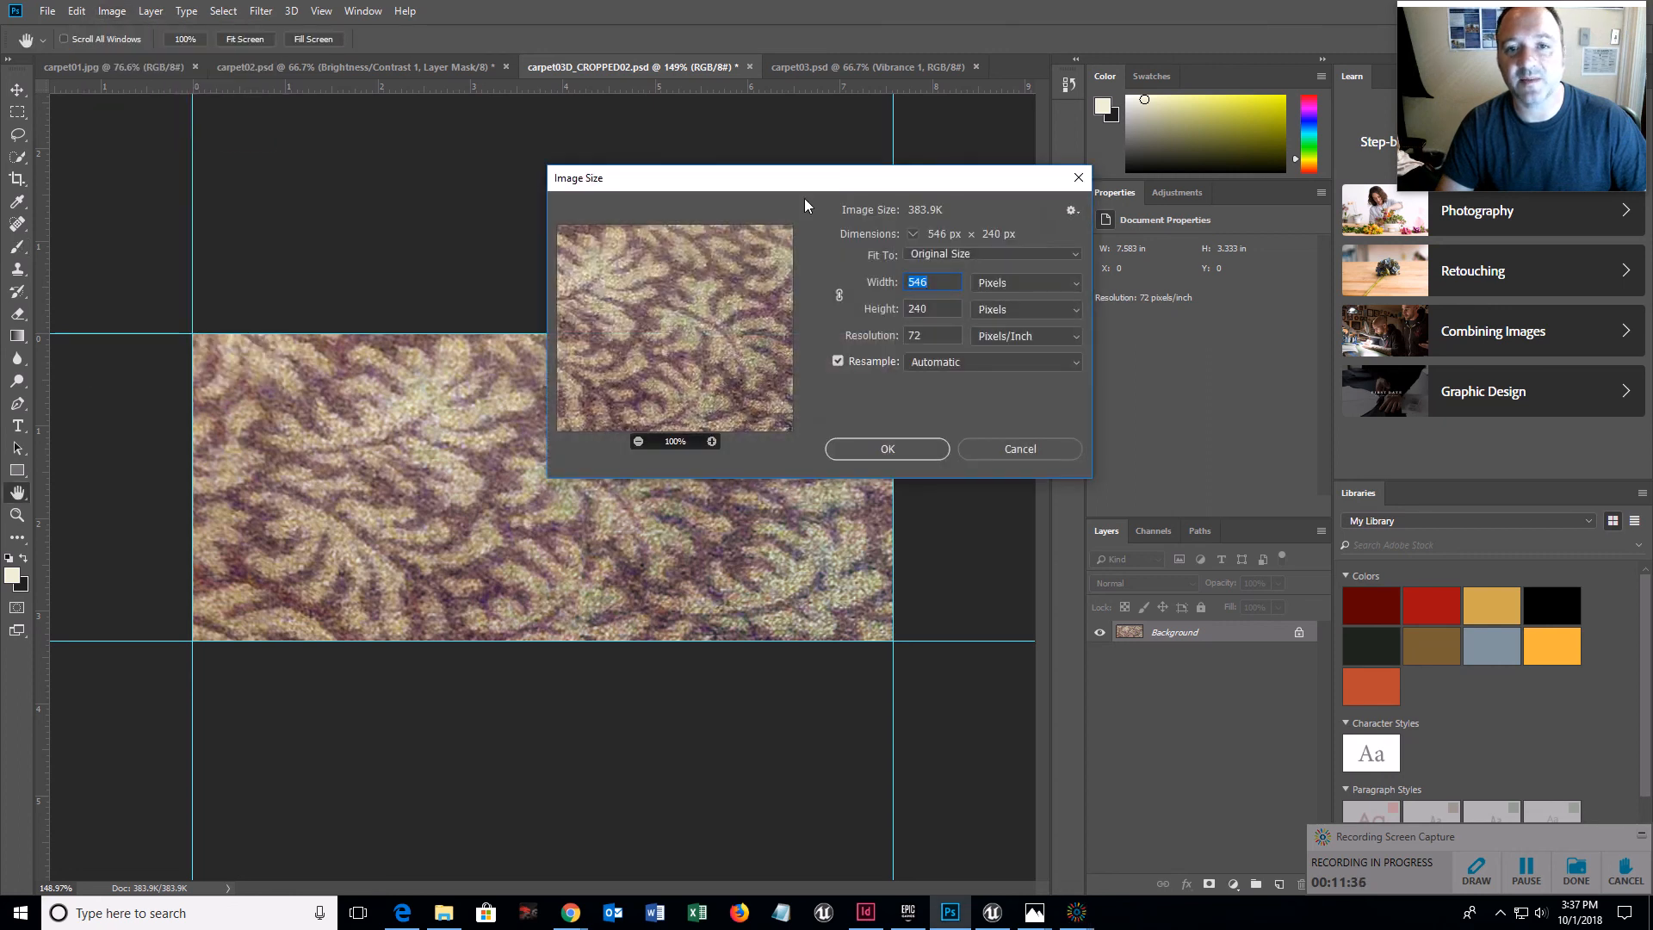
left_click(1024, 289)
left_click(1035, 288)
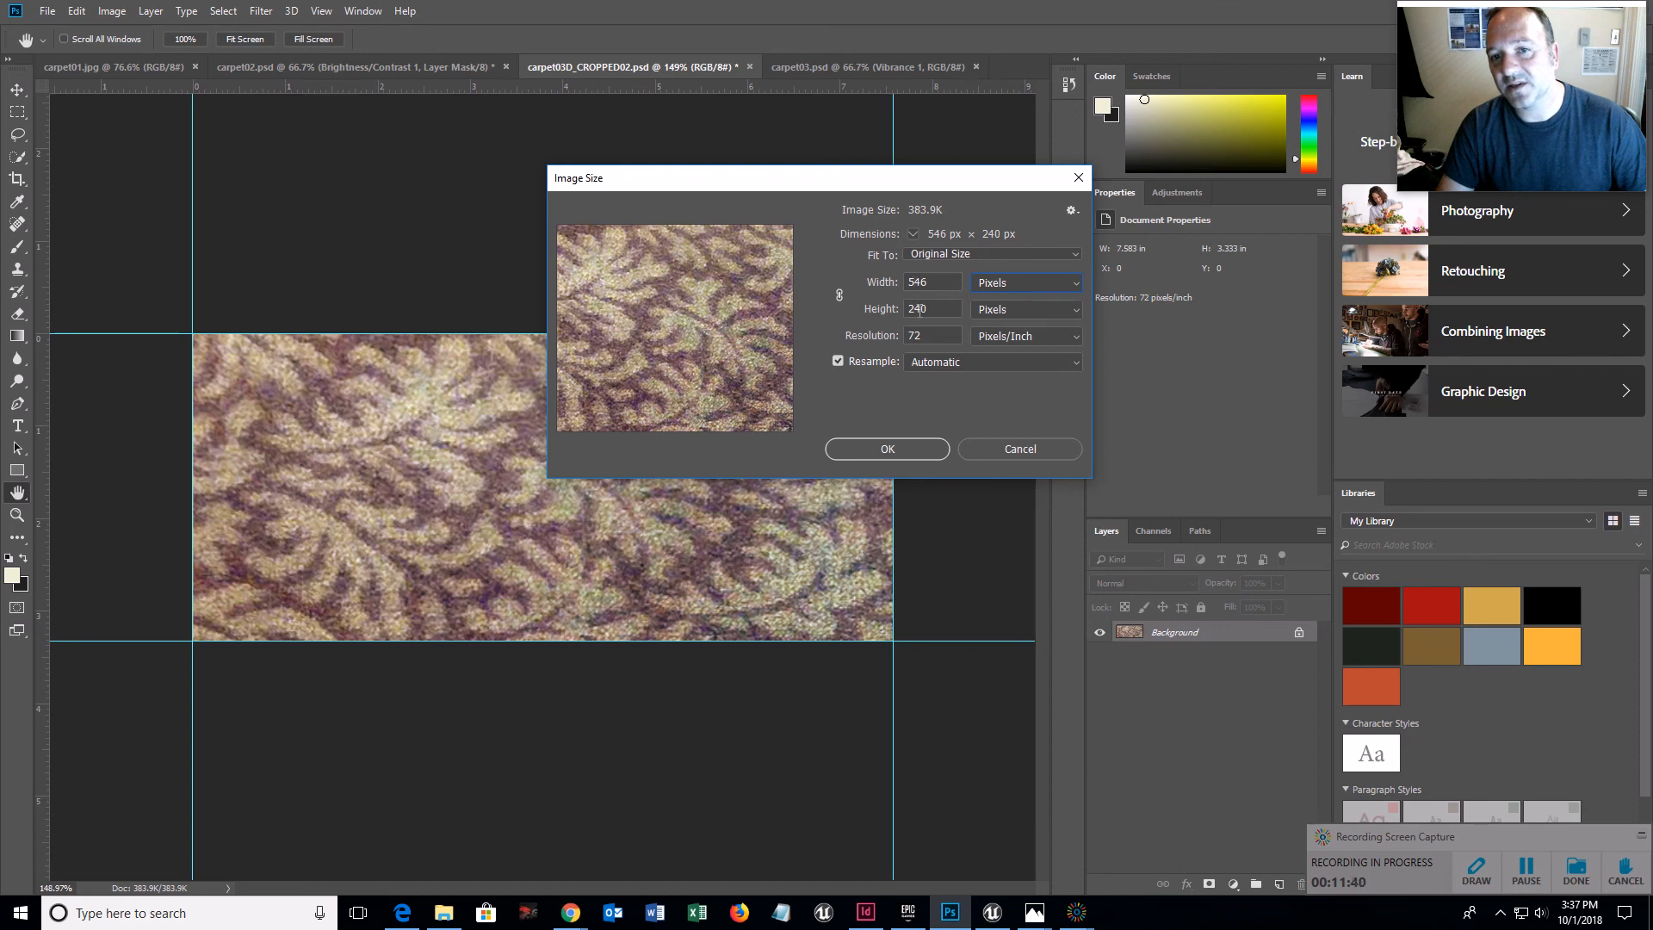
left_click(946, 281)
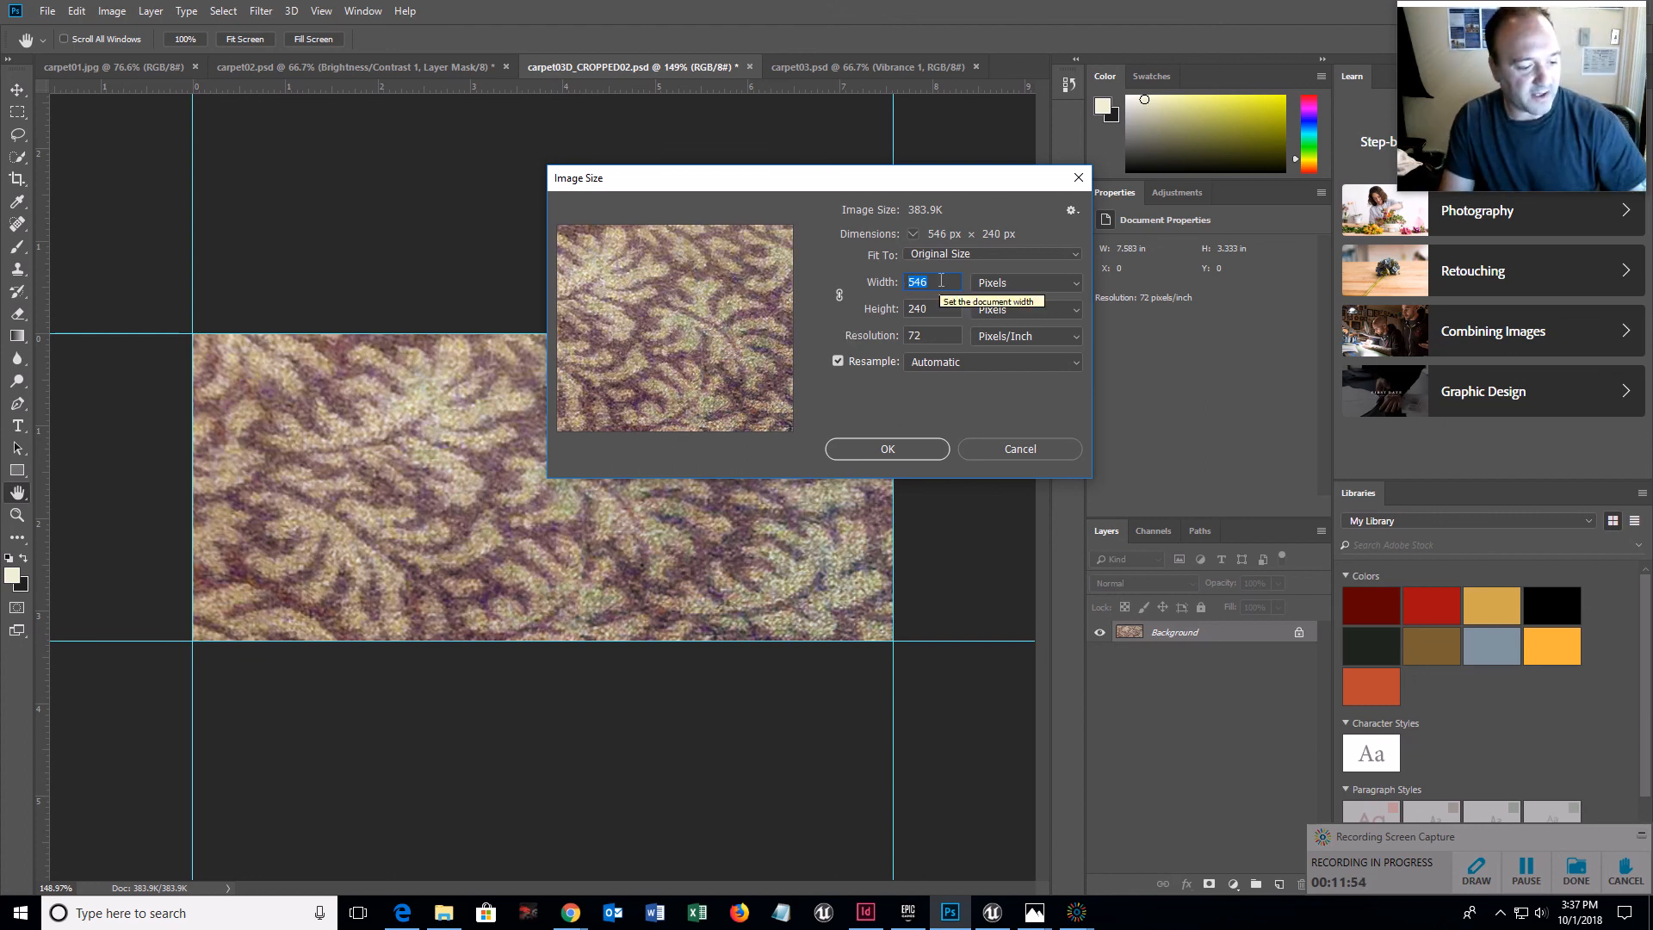
type("512")
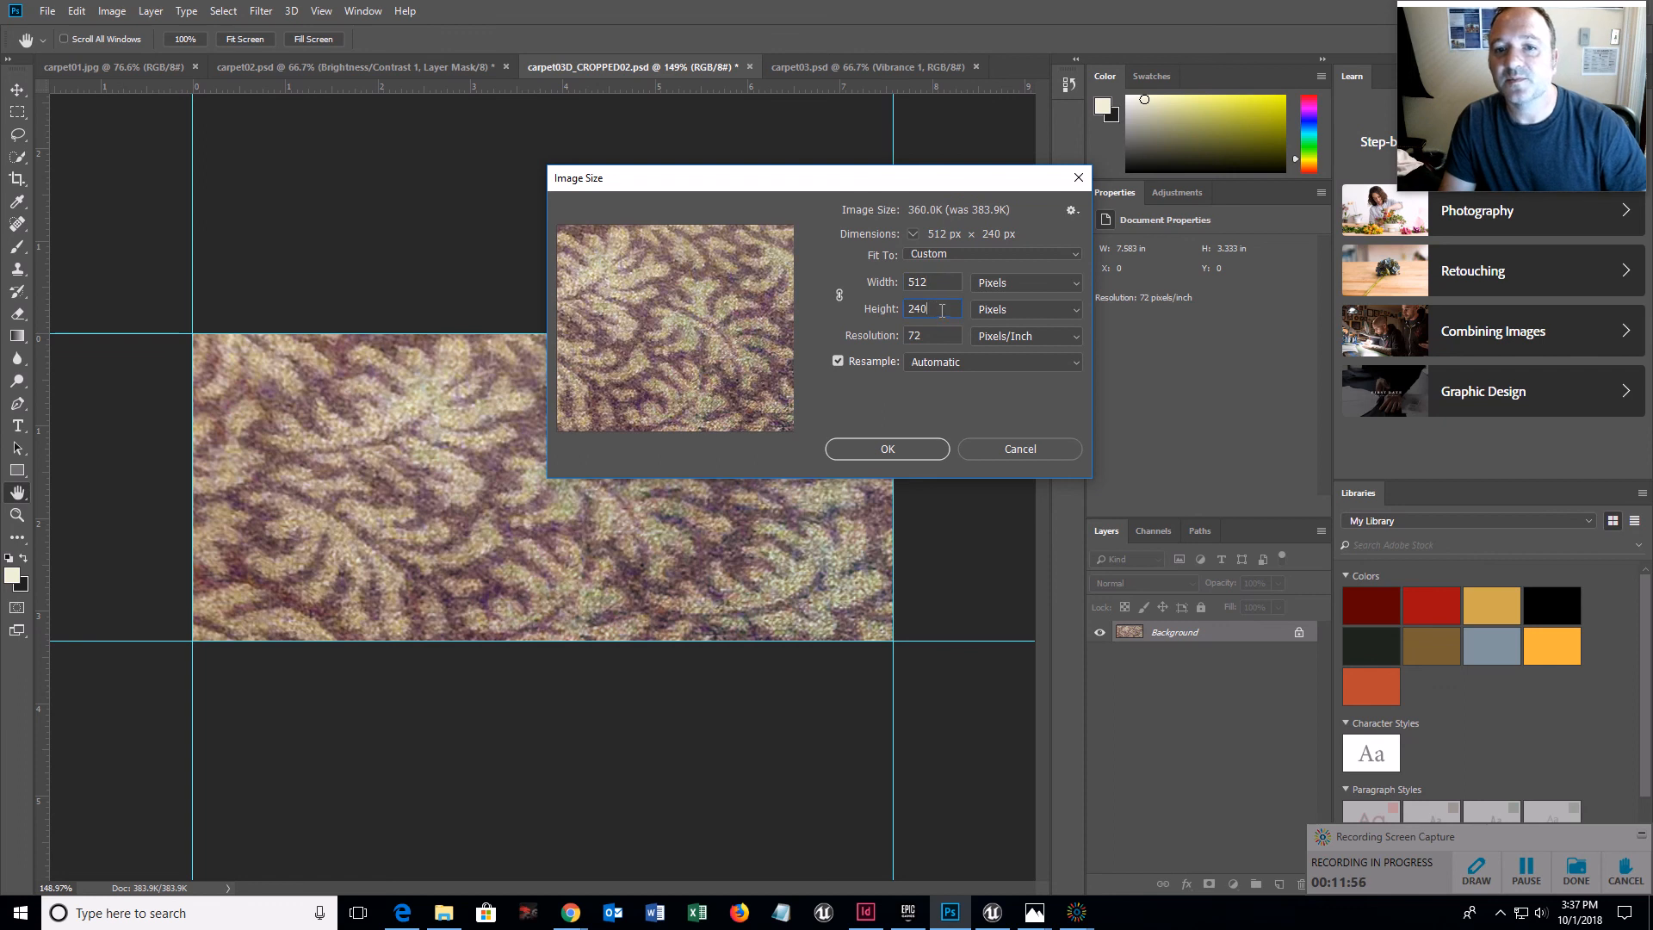
key("Tab")
type("256")
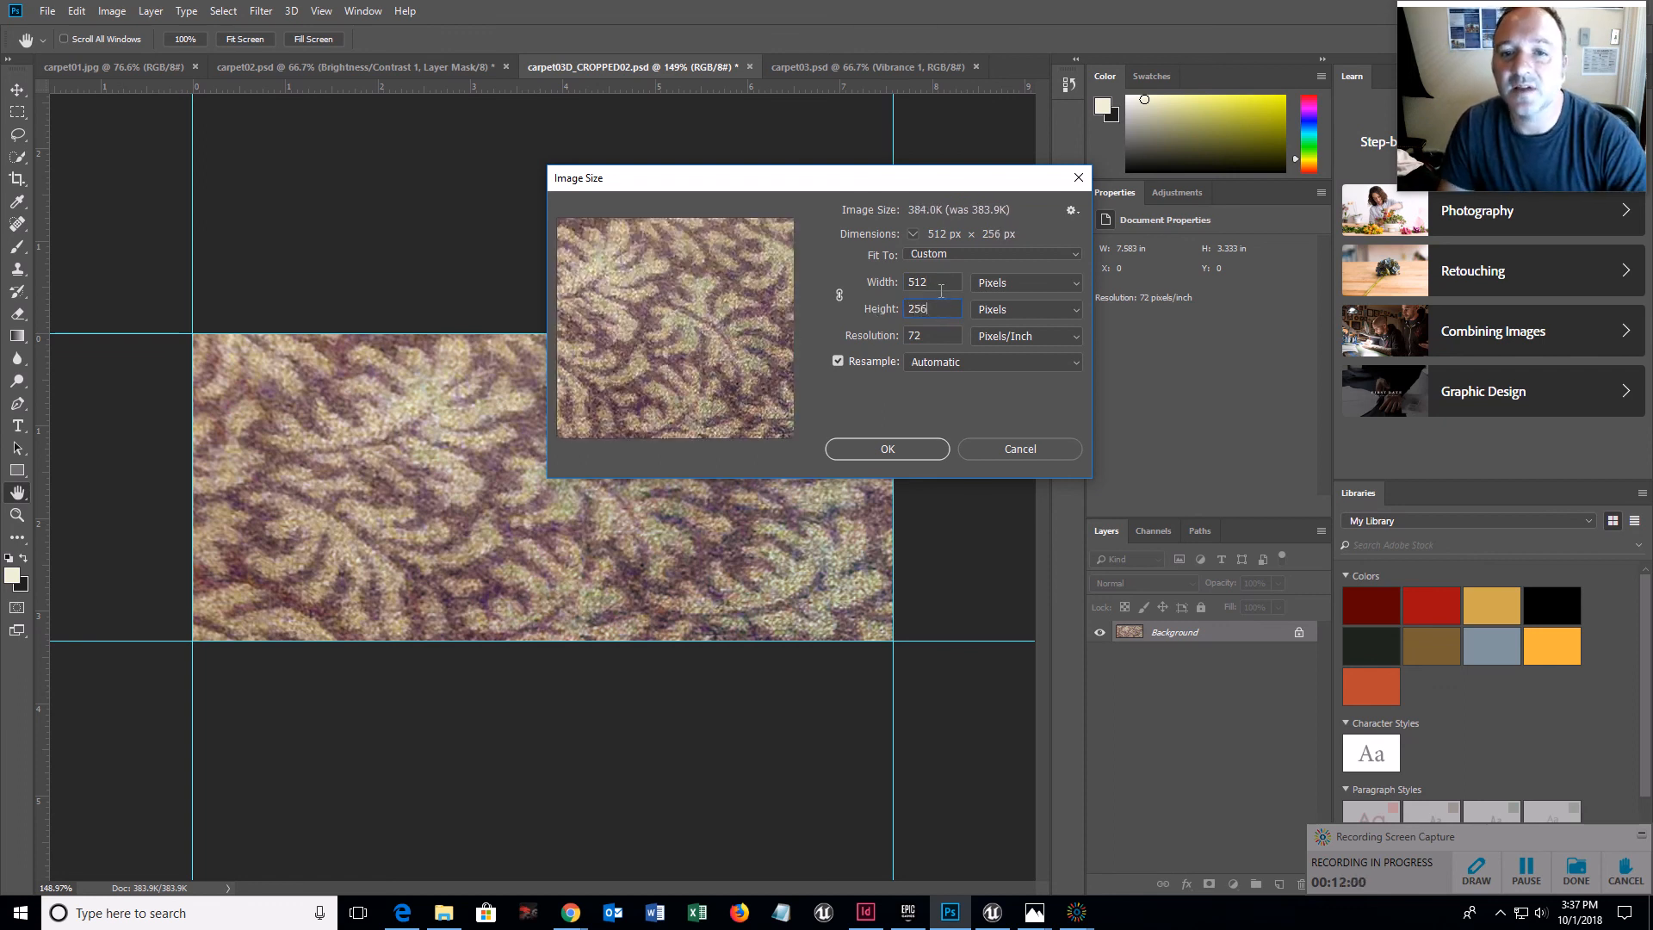
left_click(936, 332)
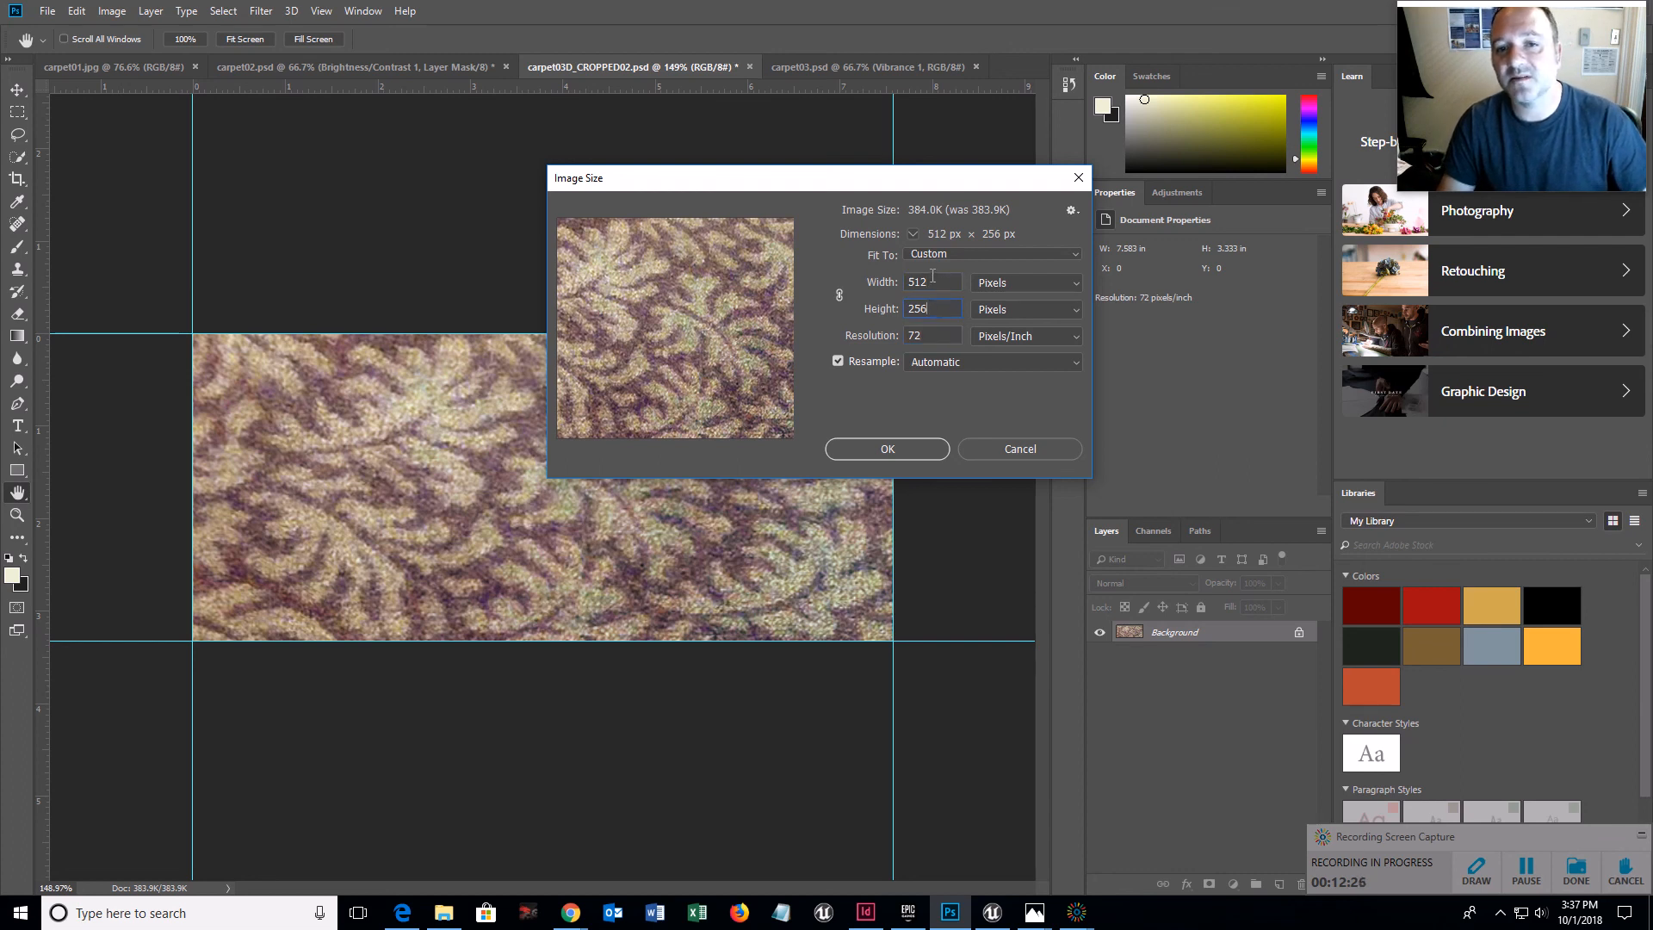
left_click(887, 449)
key("b")
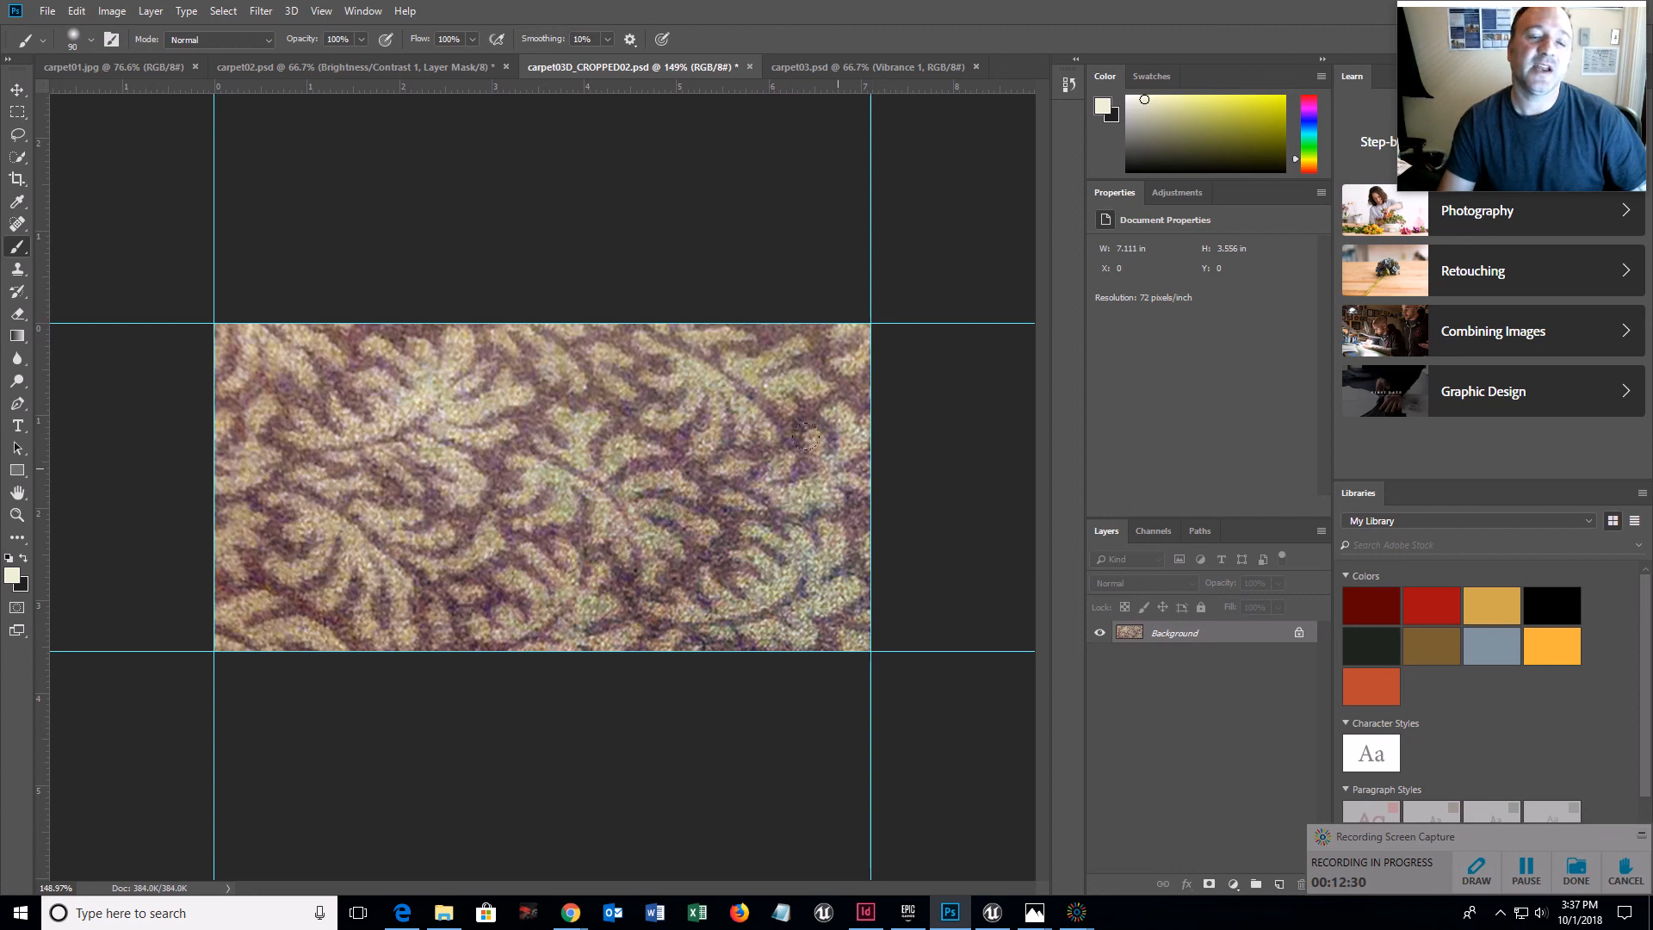
- Save a PNG version as carpet03D_CROPPED02.png in the Carpets folder with the large file size option
left_click(48, 11)
left_click(66, 201)
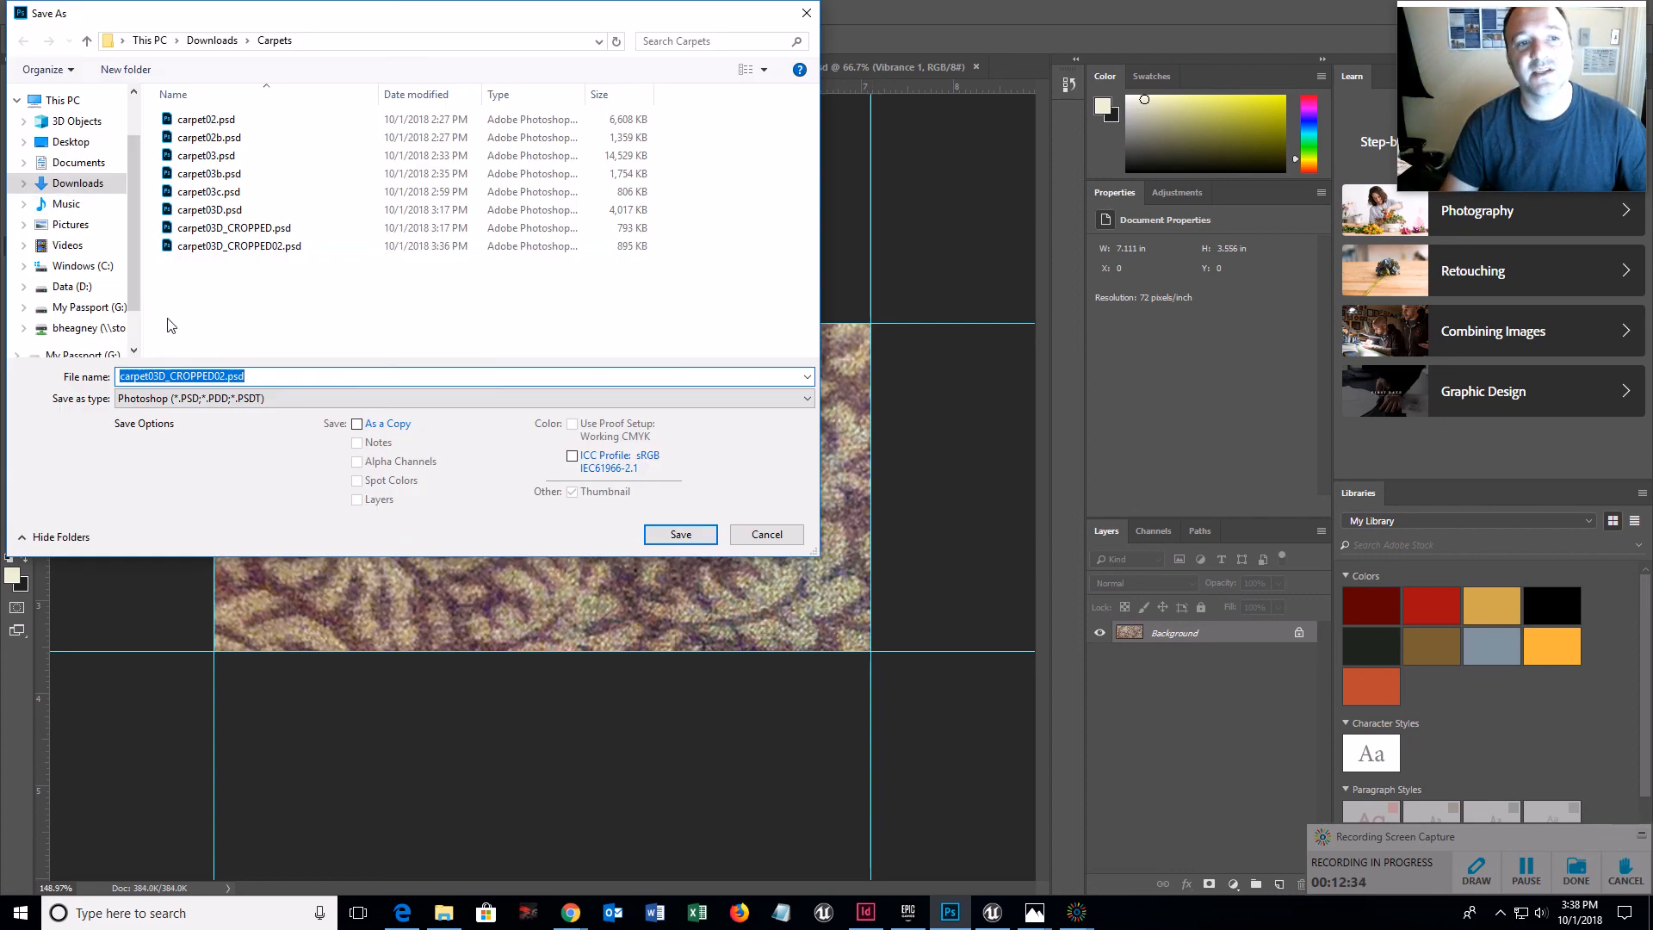
left_click(236, 399)
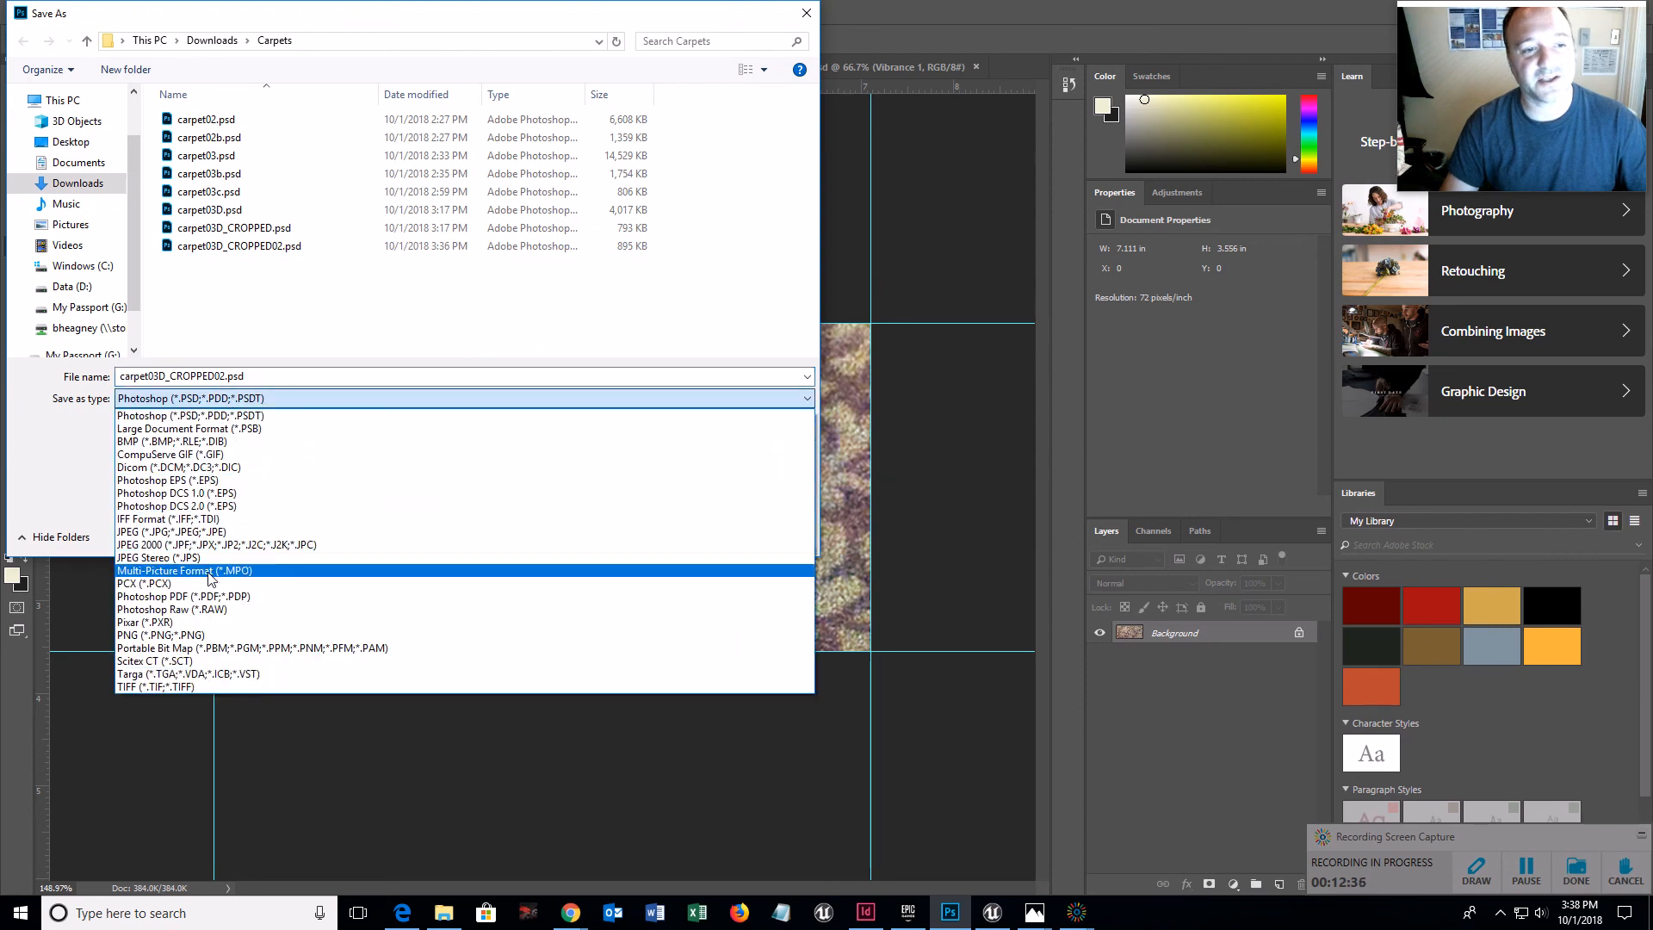
left_click(200, 634)
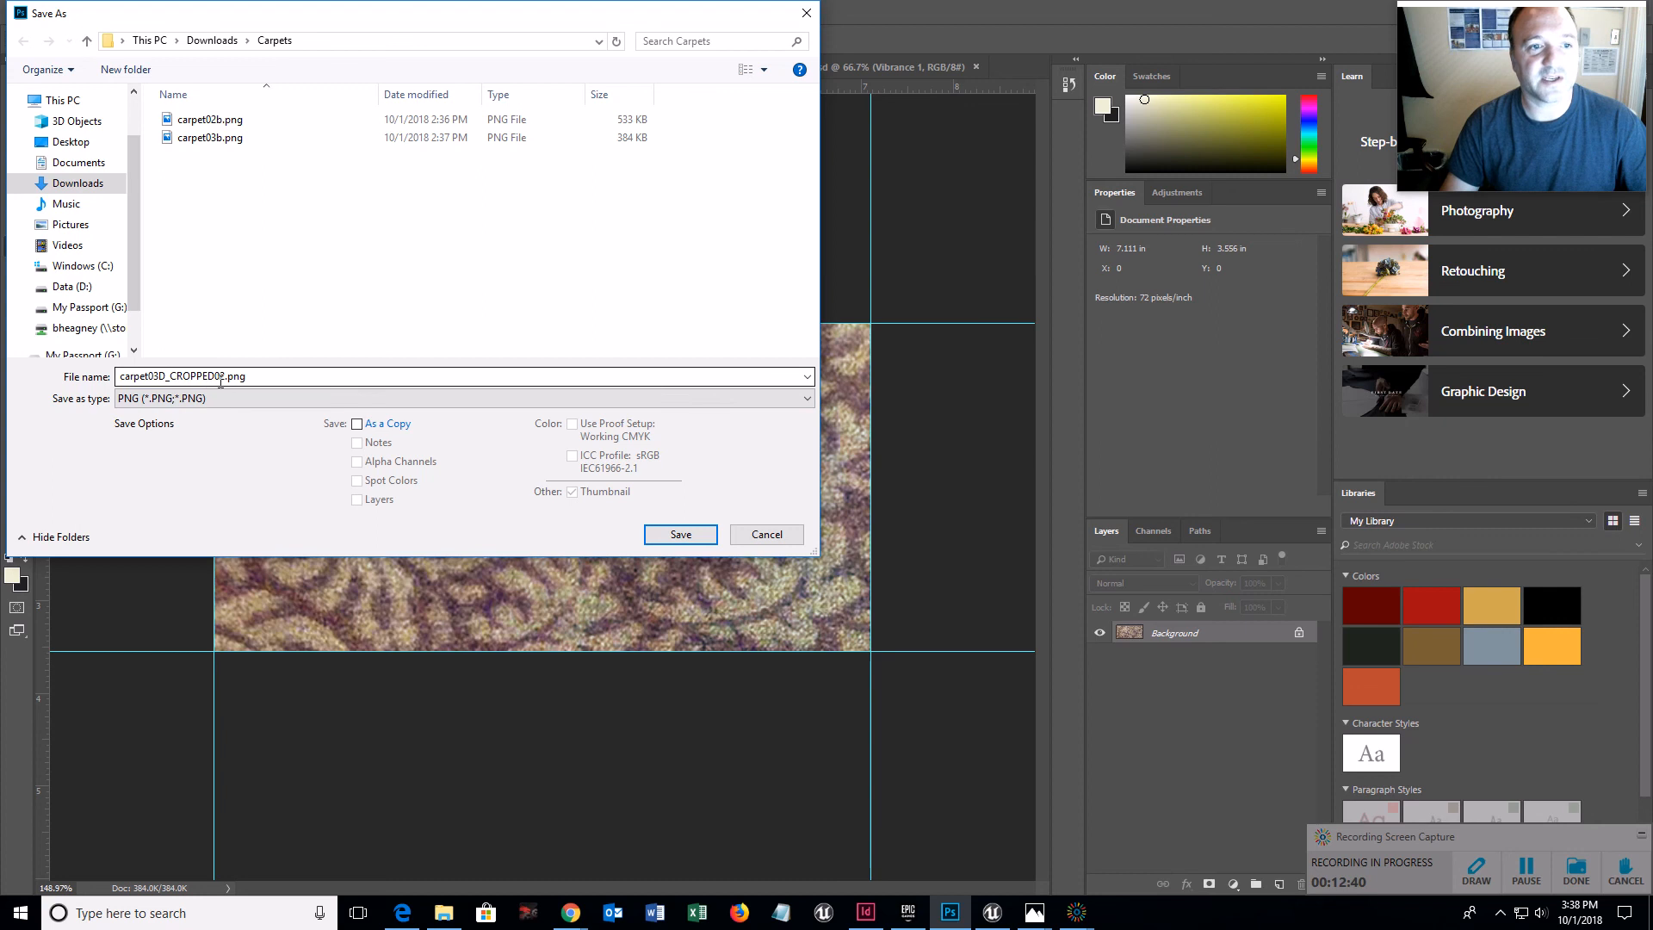
left_click(684, 535)
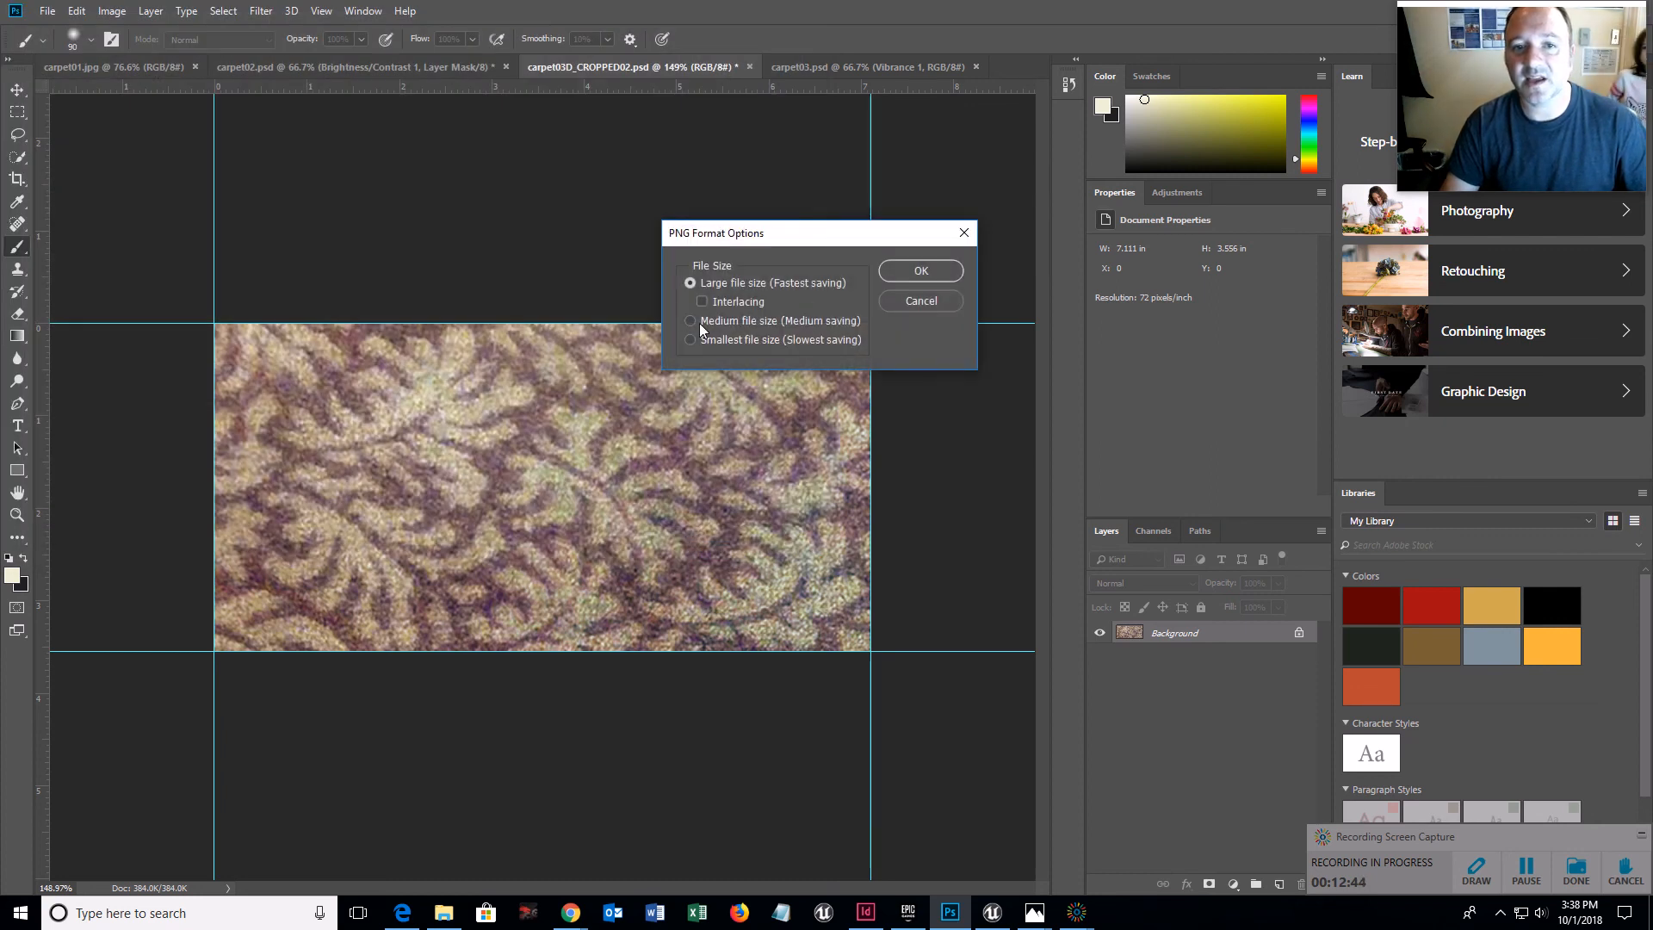
left_click(914, 270)
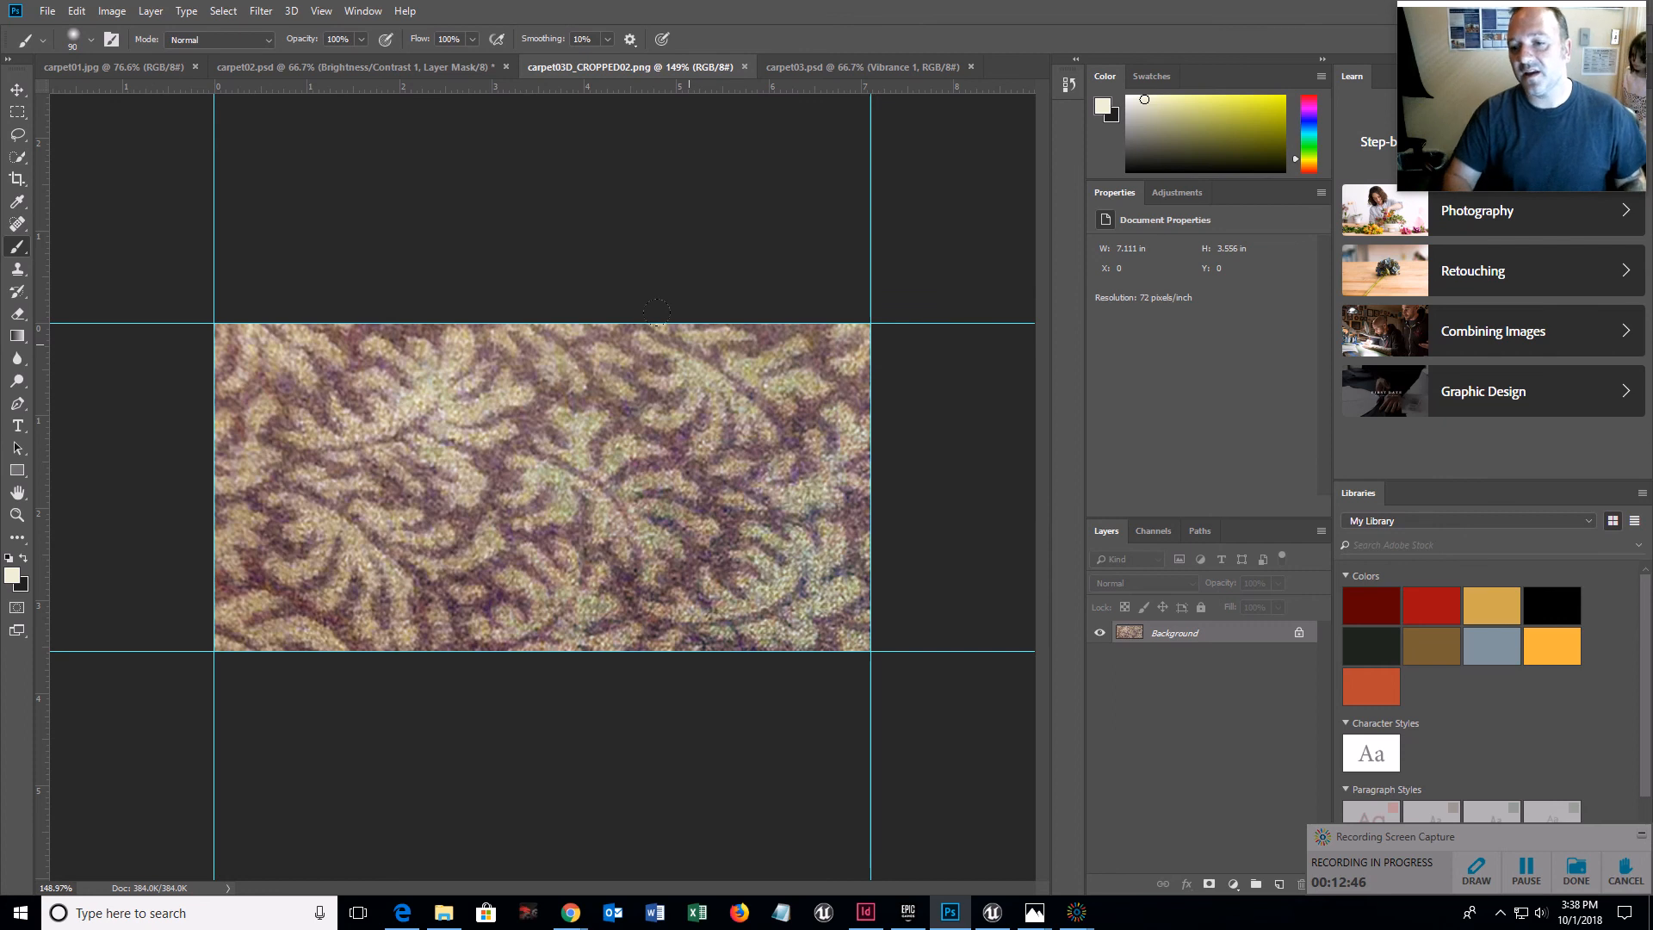